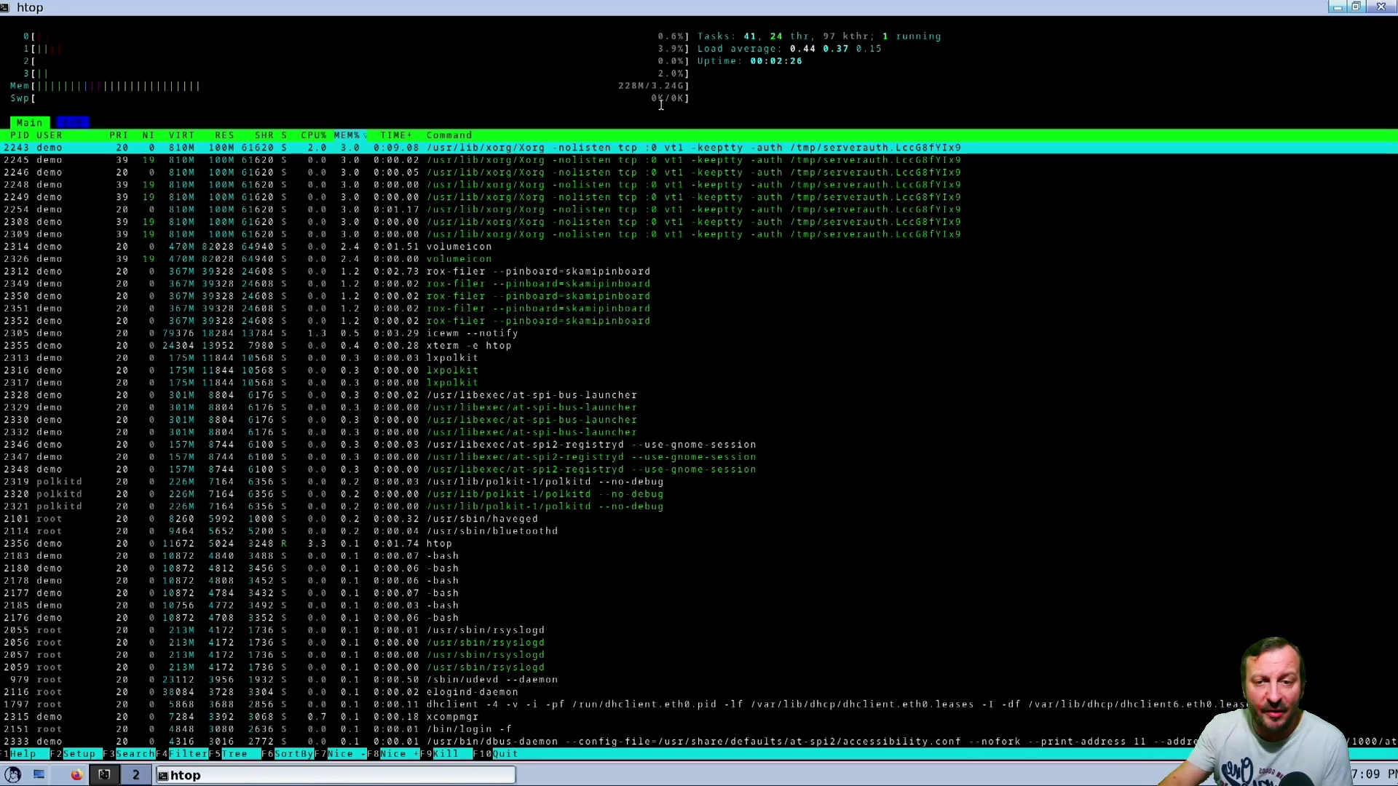
# Quit htop, then open the home folder and show its hidden files.
pyautogui.press('F10')
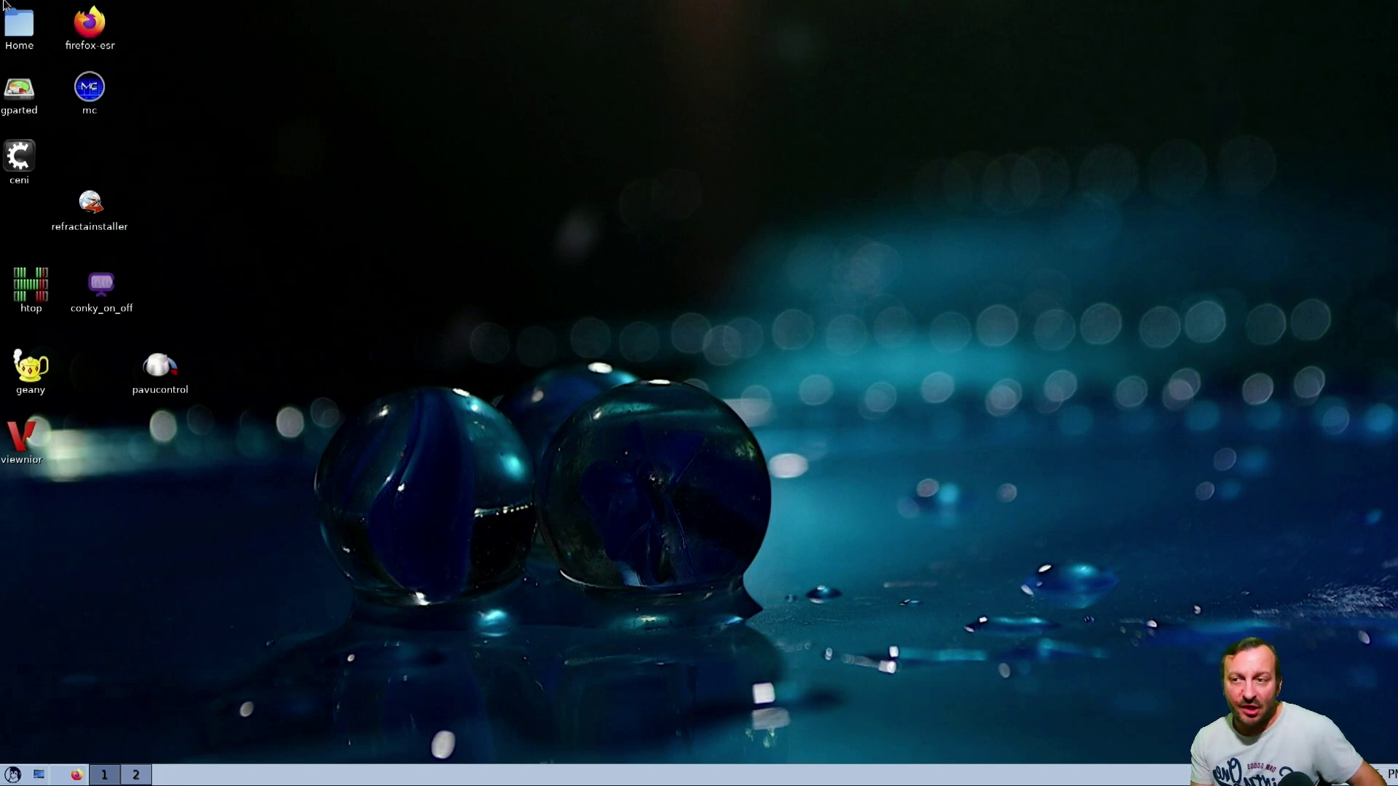
pyautogui.doubleClick(20, 25)
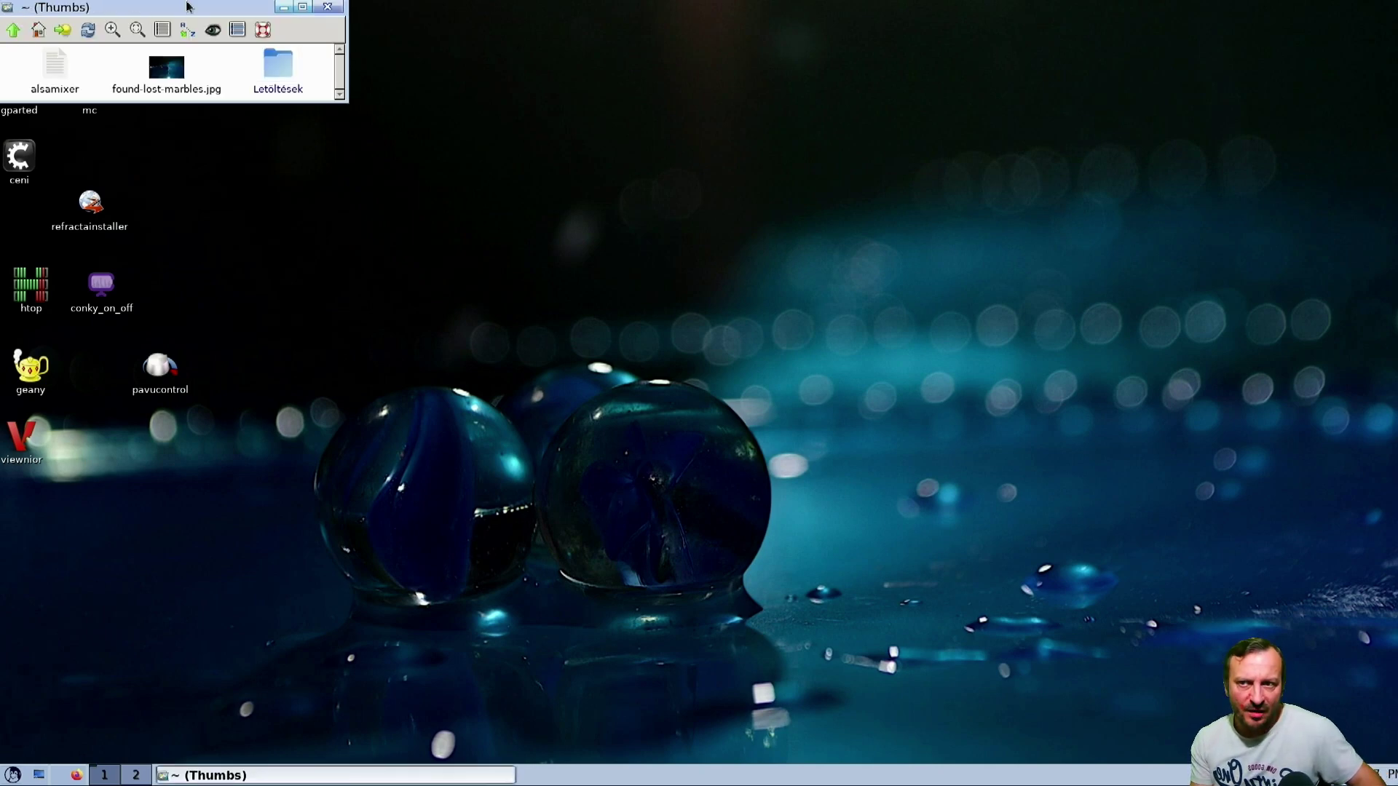
pyautogui.moveTo(181, 10); pyautogui.dragTo(542, 166)
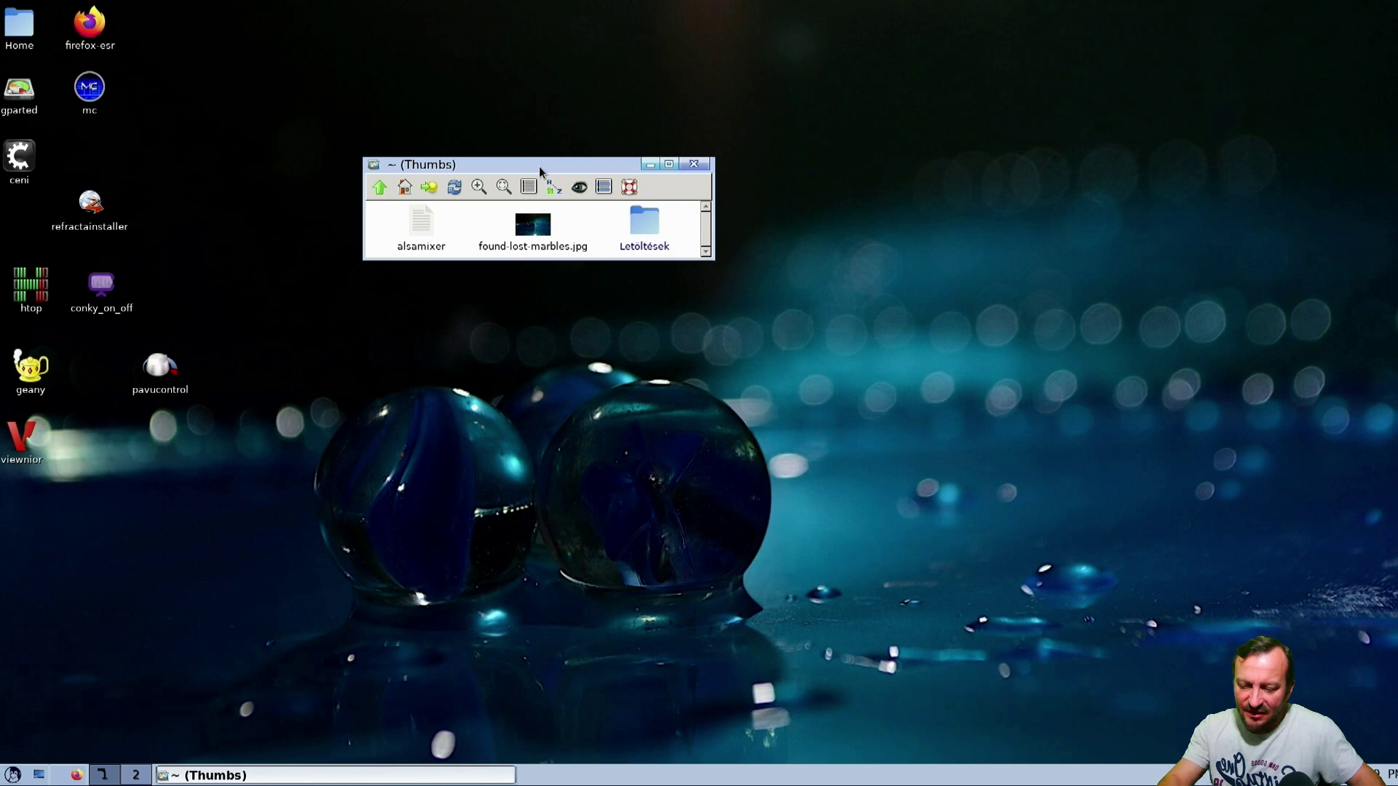
pyautogui.click(579, 186)
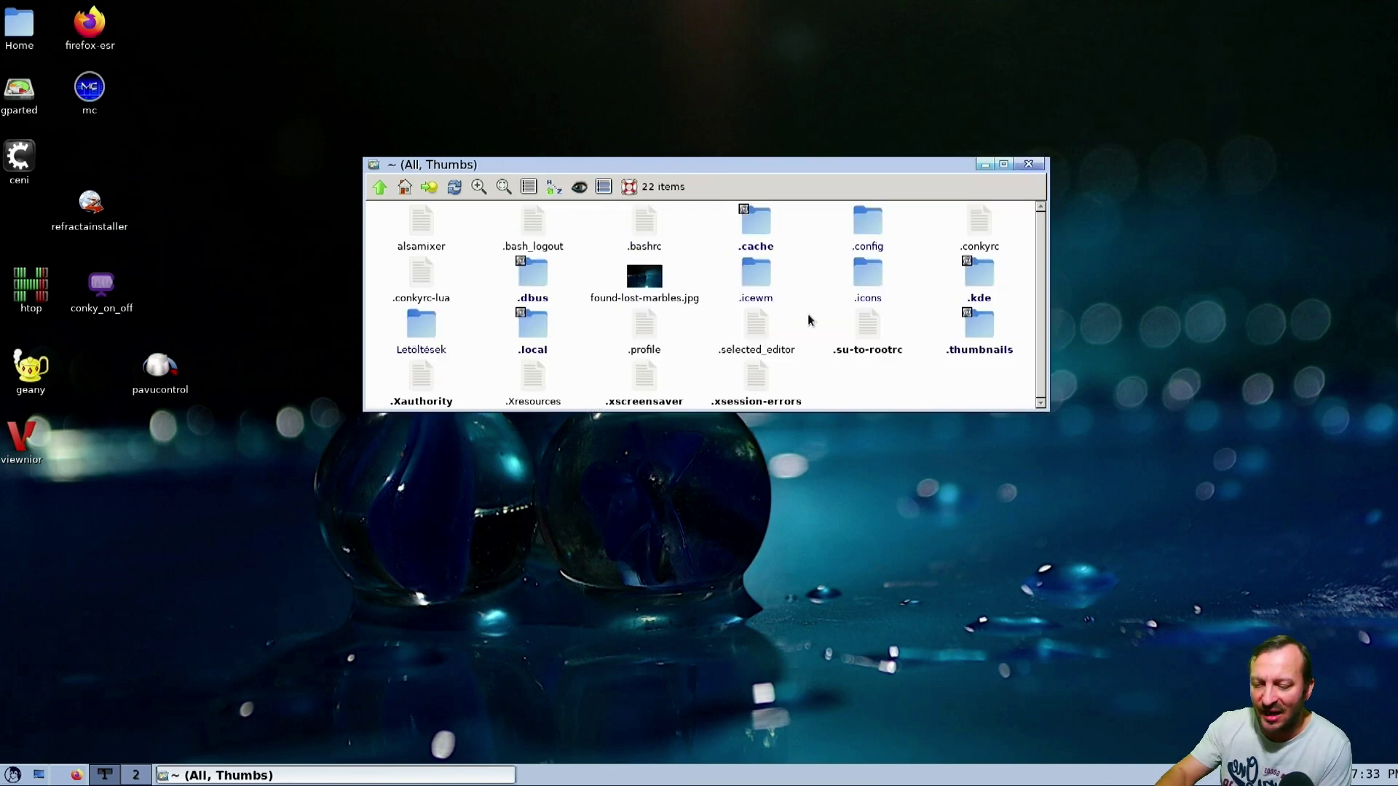
pyautogui.hotkey('ctrl', 'h')
pyautogui.hotkey('ctrl', 'h')
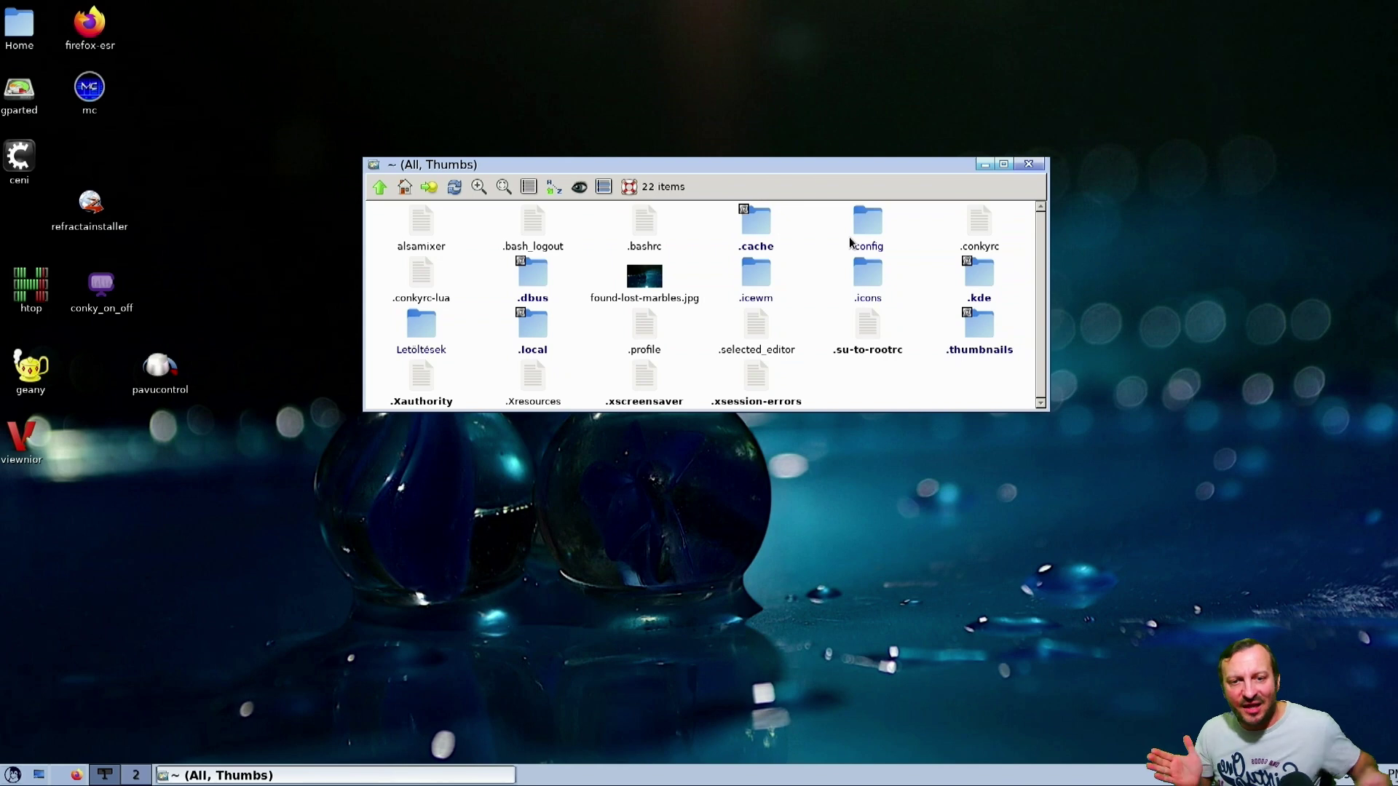
# Open the startup file from the .icewm folder as text.
pyautogui.doubleClick(764, 268)
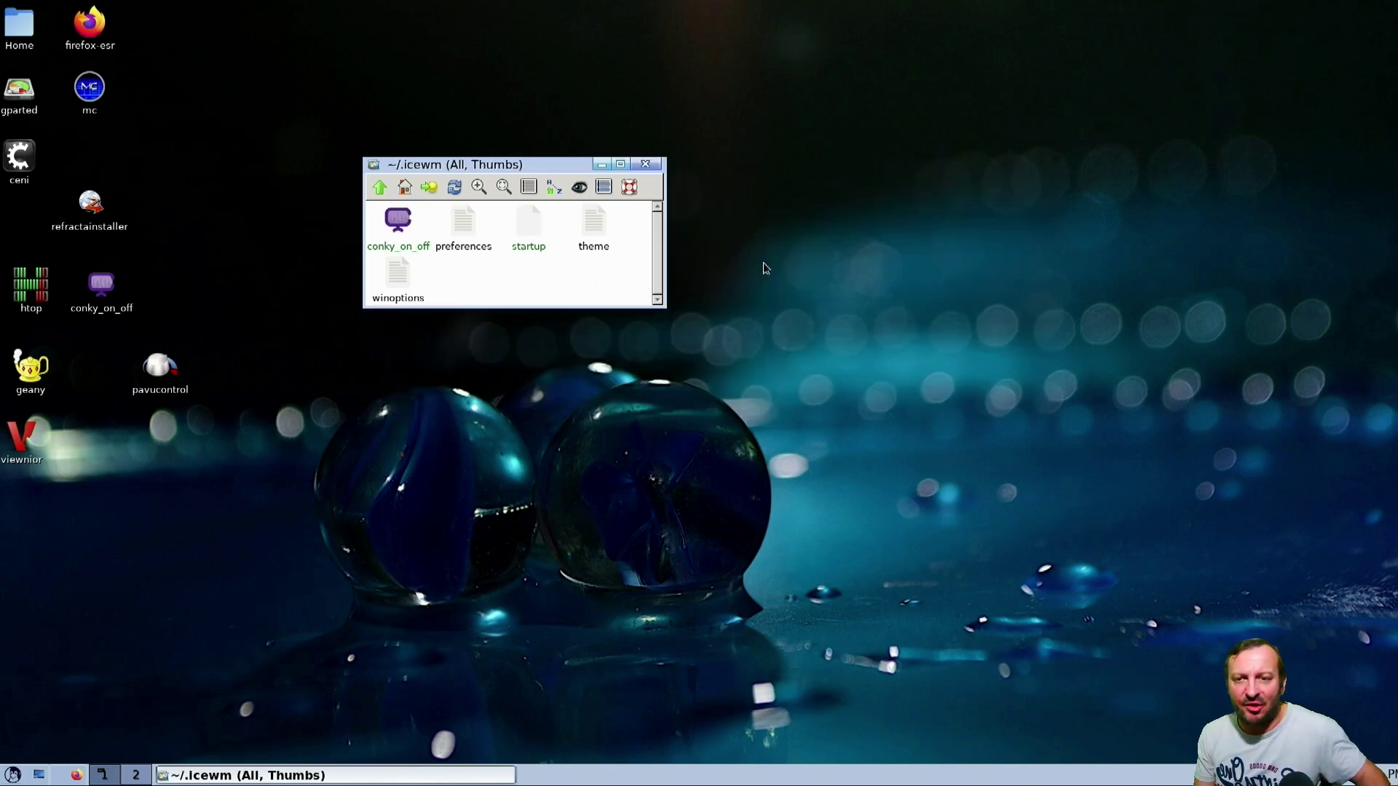
pyautogui.rightClick(526, 224)
pyautogui.moveTo(526, 223)
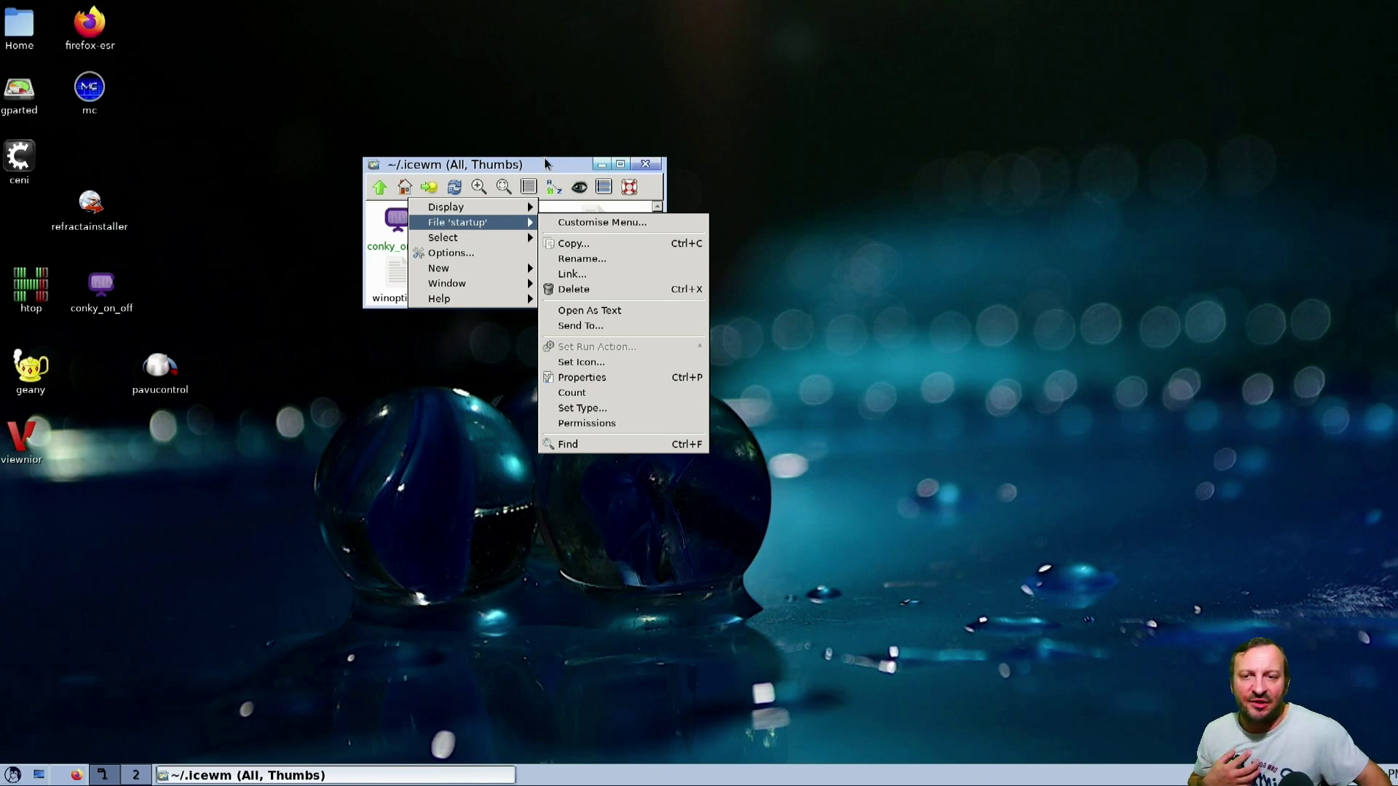
pyautogui.press('Escape')
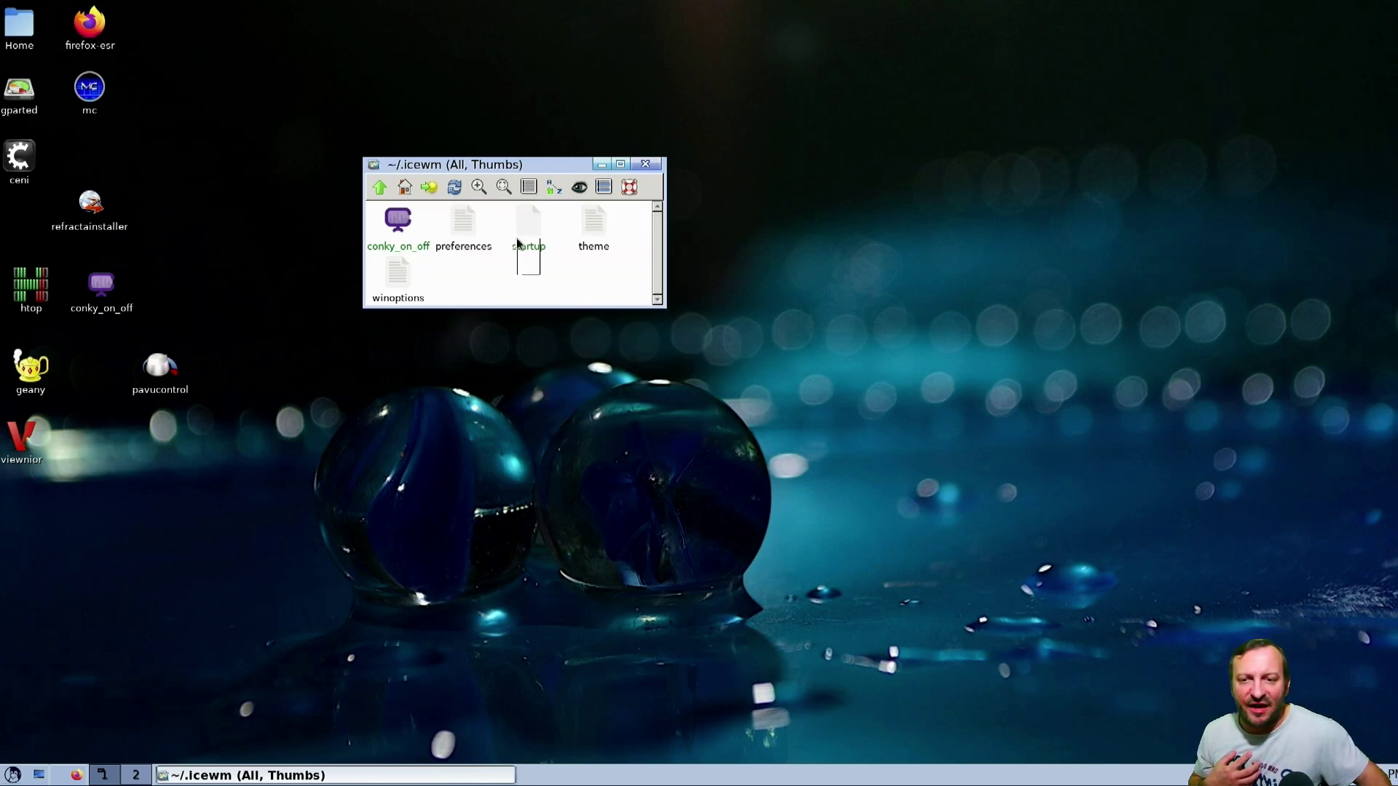
pyautogui.click(521, 232)
pyautogui.rightClick(521, 232)
pyautogui.moveTo(522, 232)
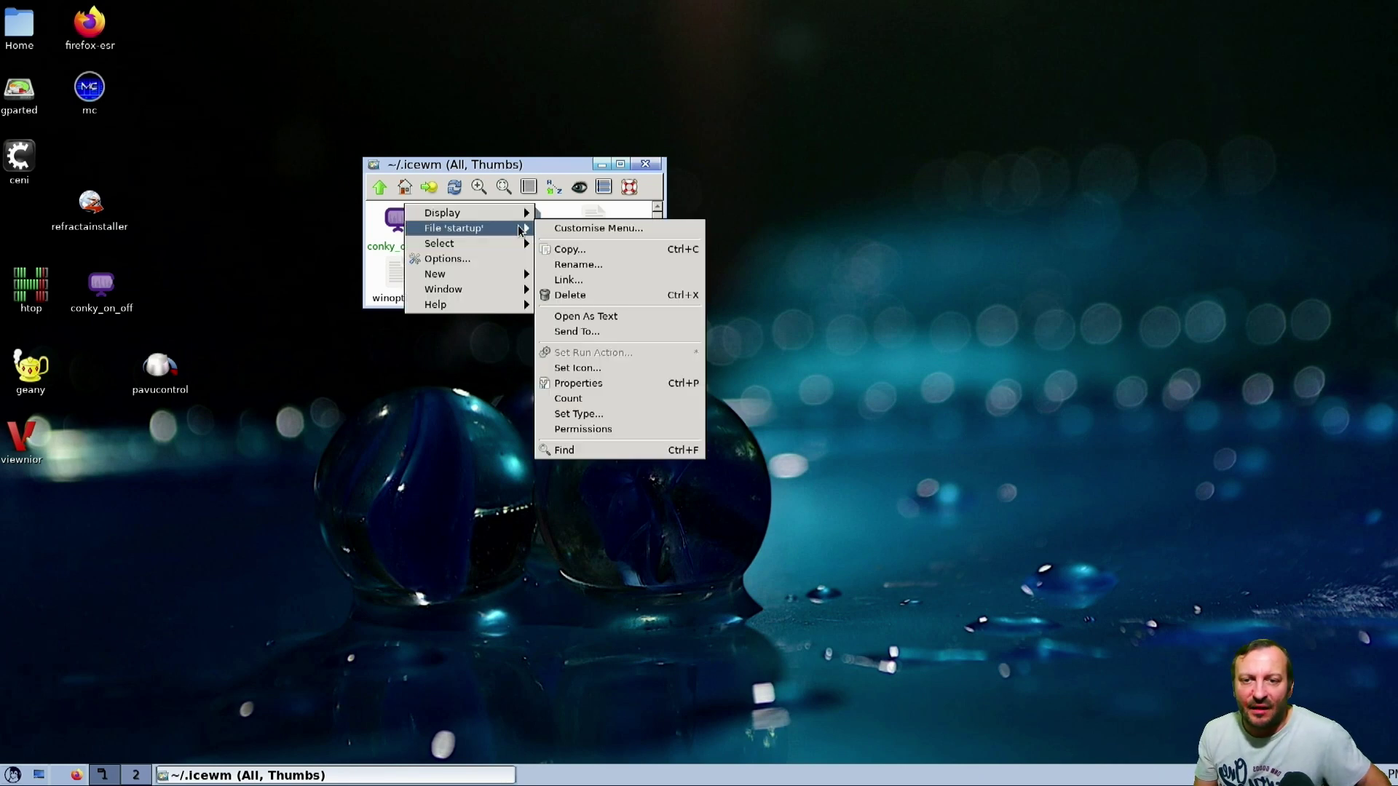
pyautogui.click(622, 322)
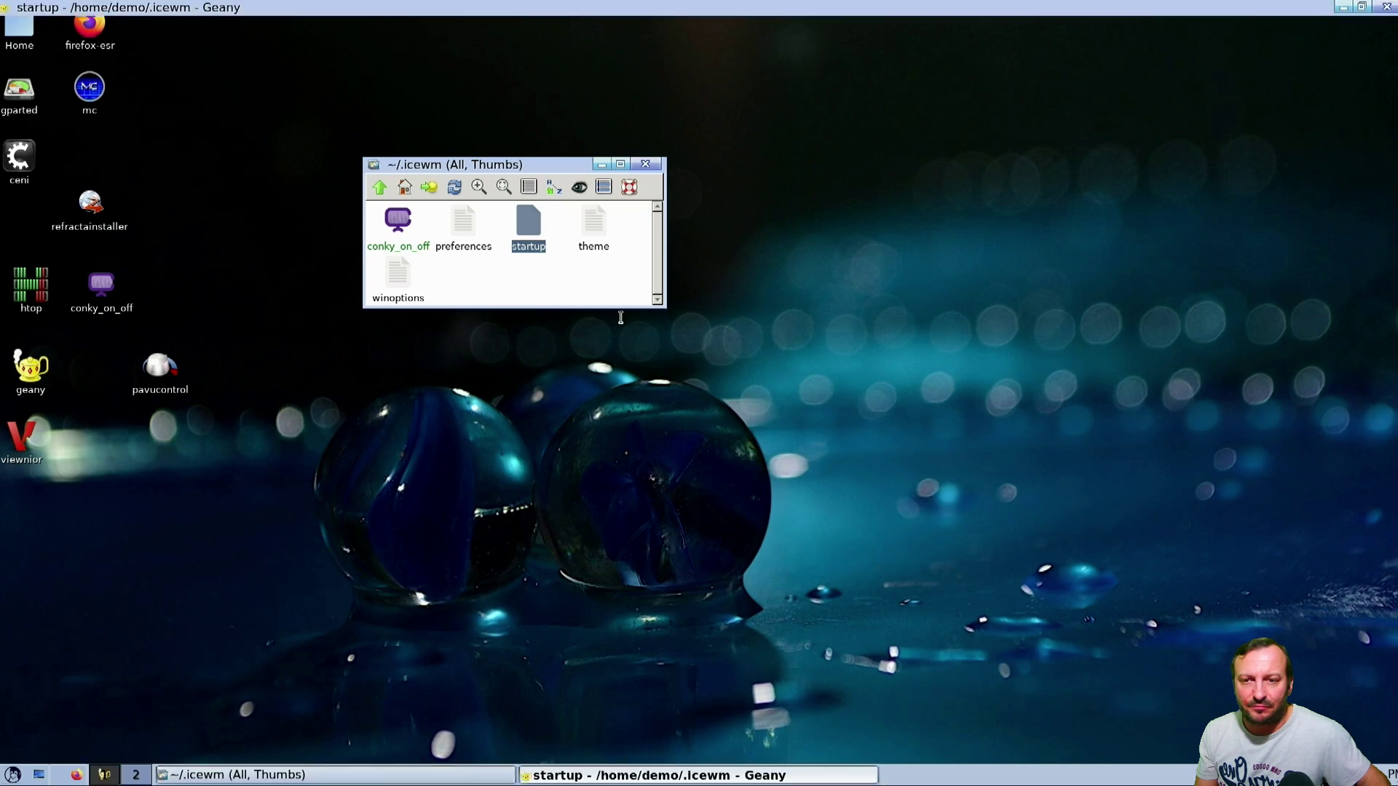
# Highlight the --pinboard option in the rox-filer line of the startup file.
pyautogui.scroll(5, 594, 266)
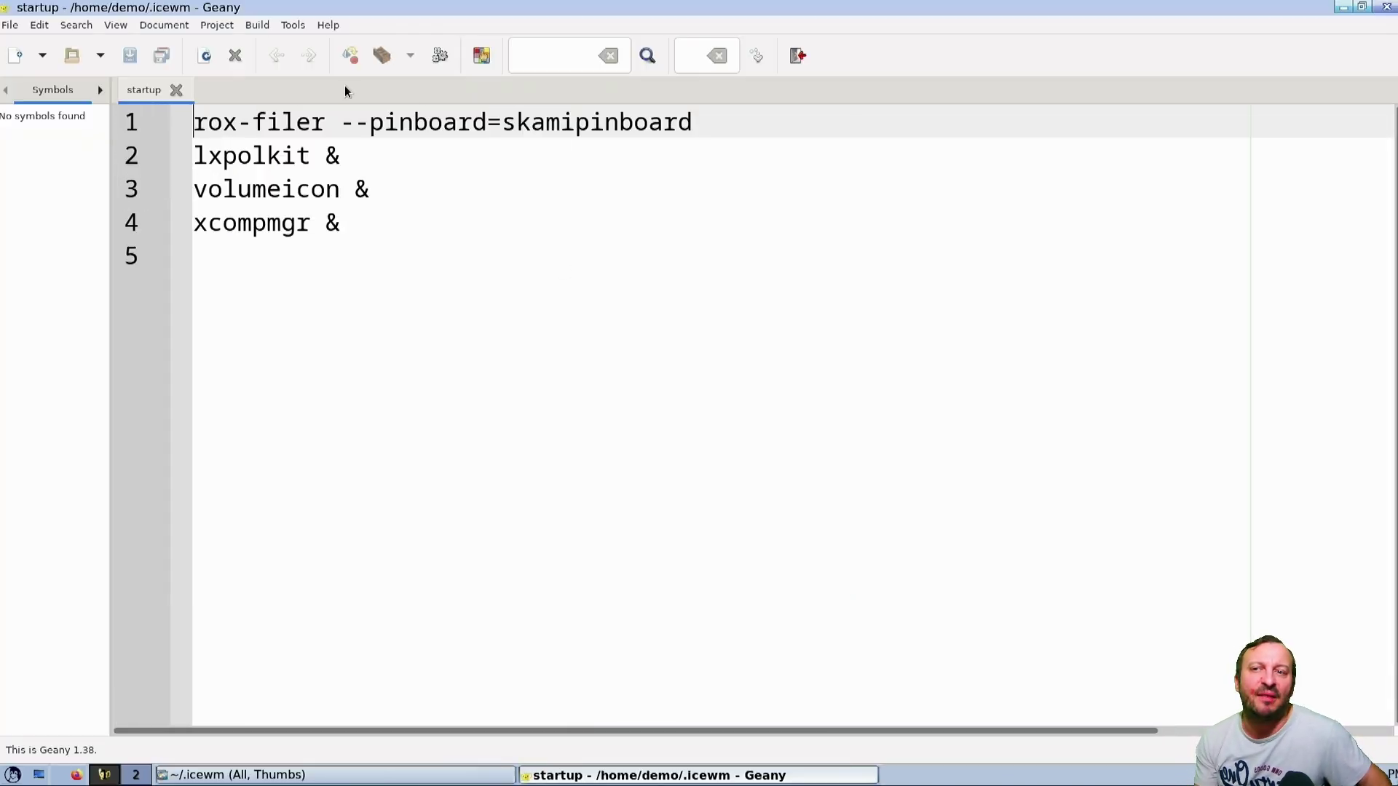
pyautogui.moveTo(194, 122); pyautogui.dragTo(486, 125)
pyautogui.click(401, 120)
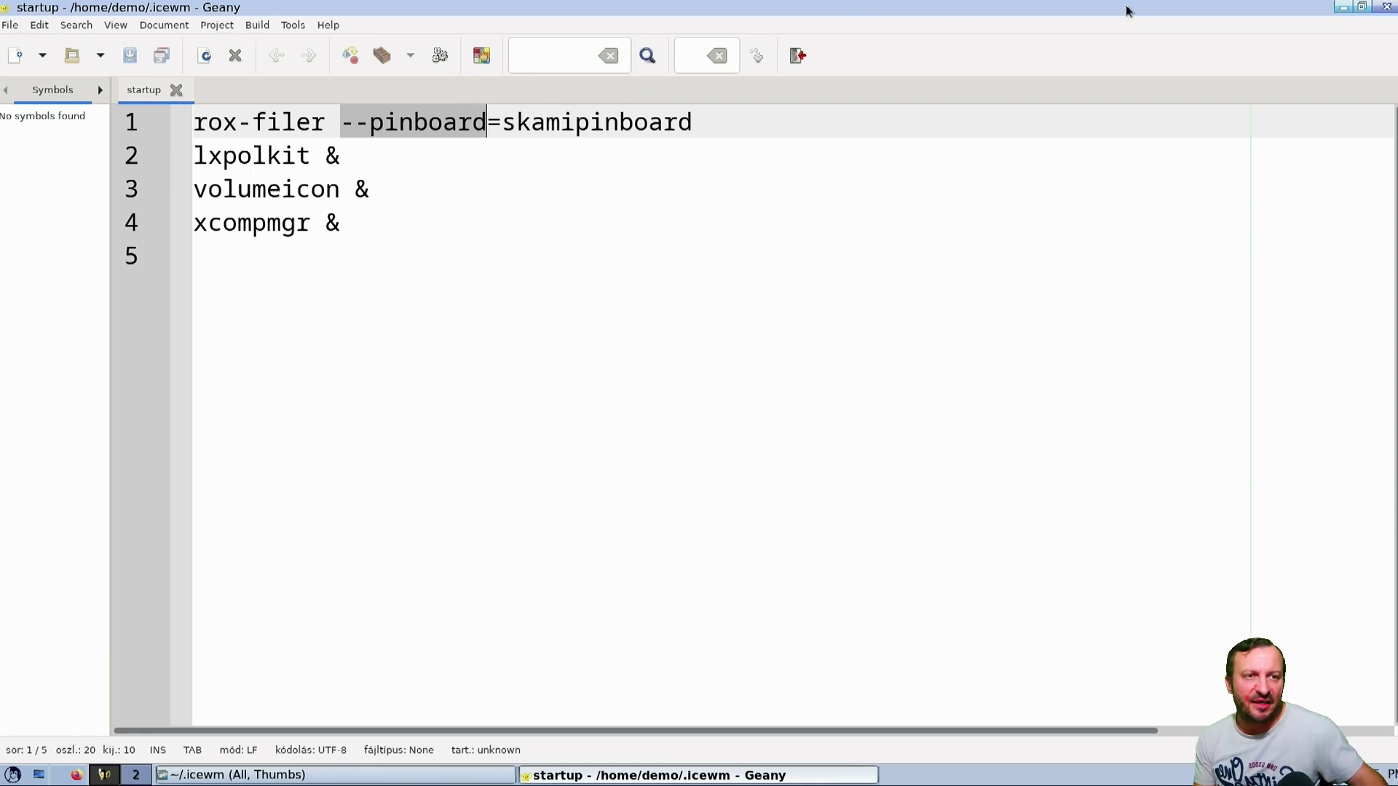
# Minimize the text editor and open the desktop's backdrop settings.
pyautogui.click(1343, 8)
pyautogui.rightClick(705, 279)
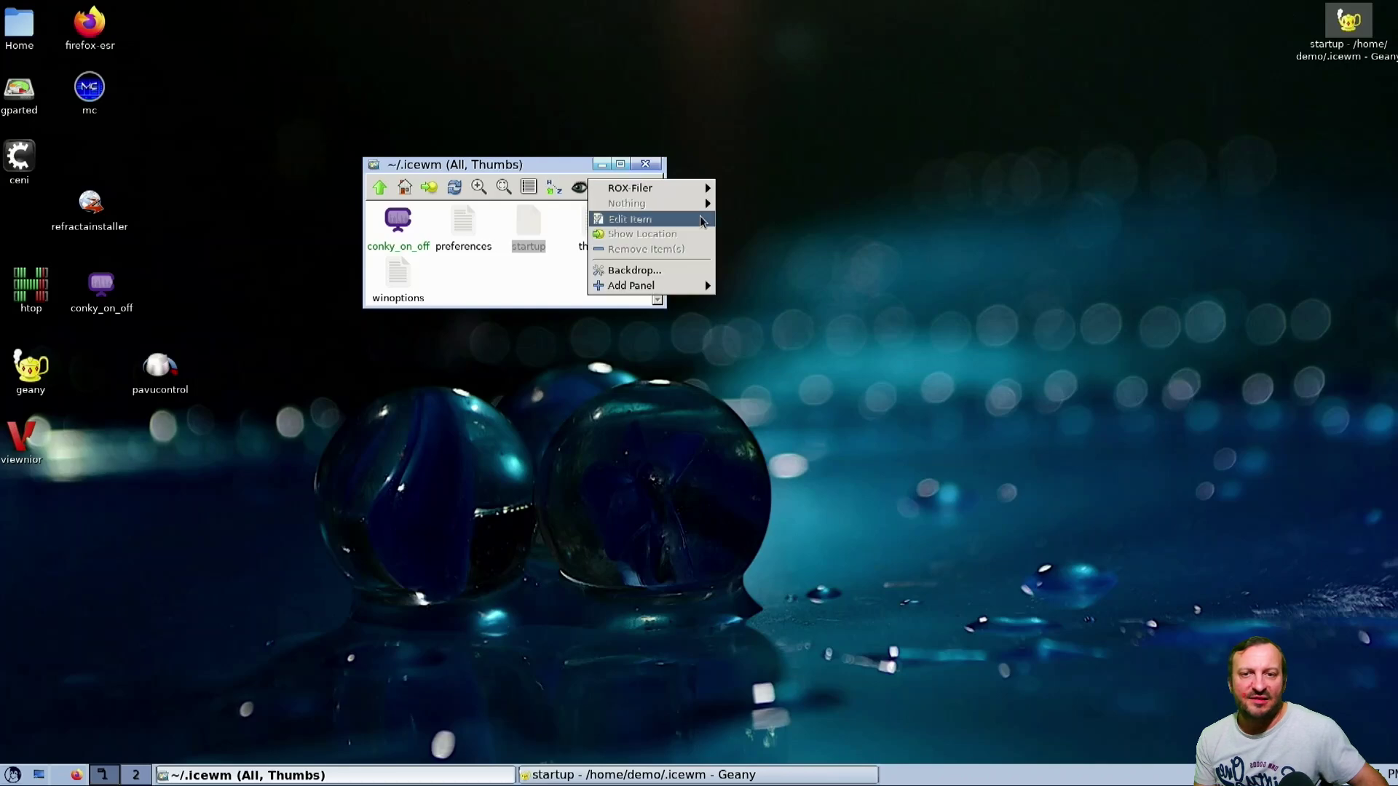
pyautogui.click(970, 101)
pyautogui.rightClick(971, 102)
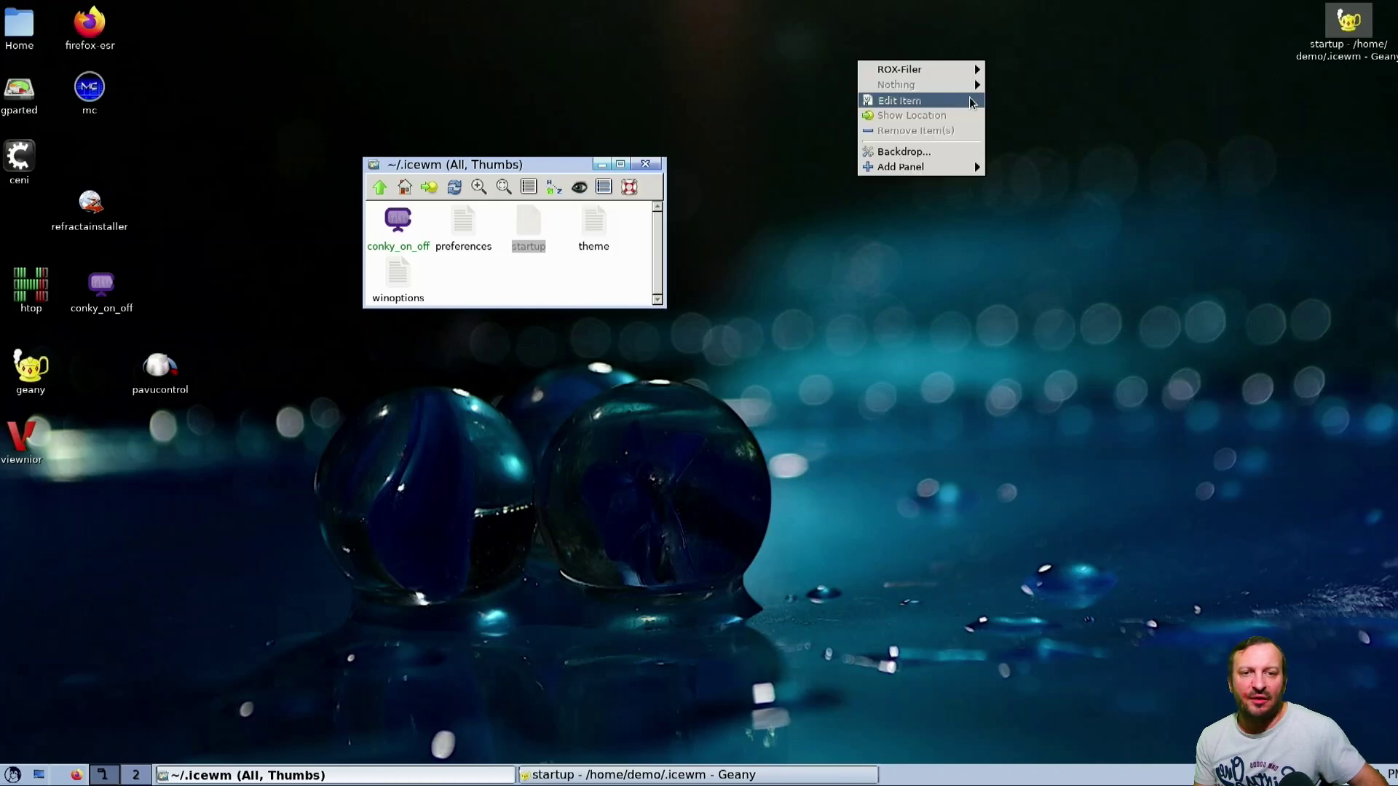
pyautogui.click(904, 151)
# Open the ROX-Filer options and examine the Display and Tools/Minibuffer settings.
pyautogui.rightClick(868, 356)
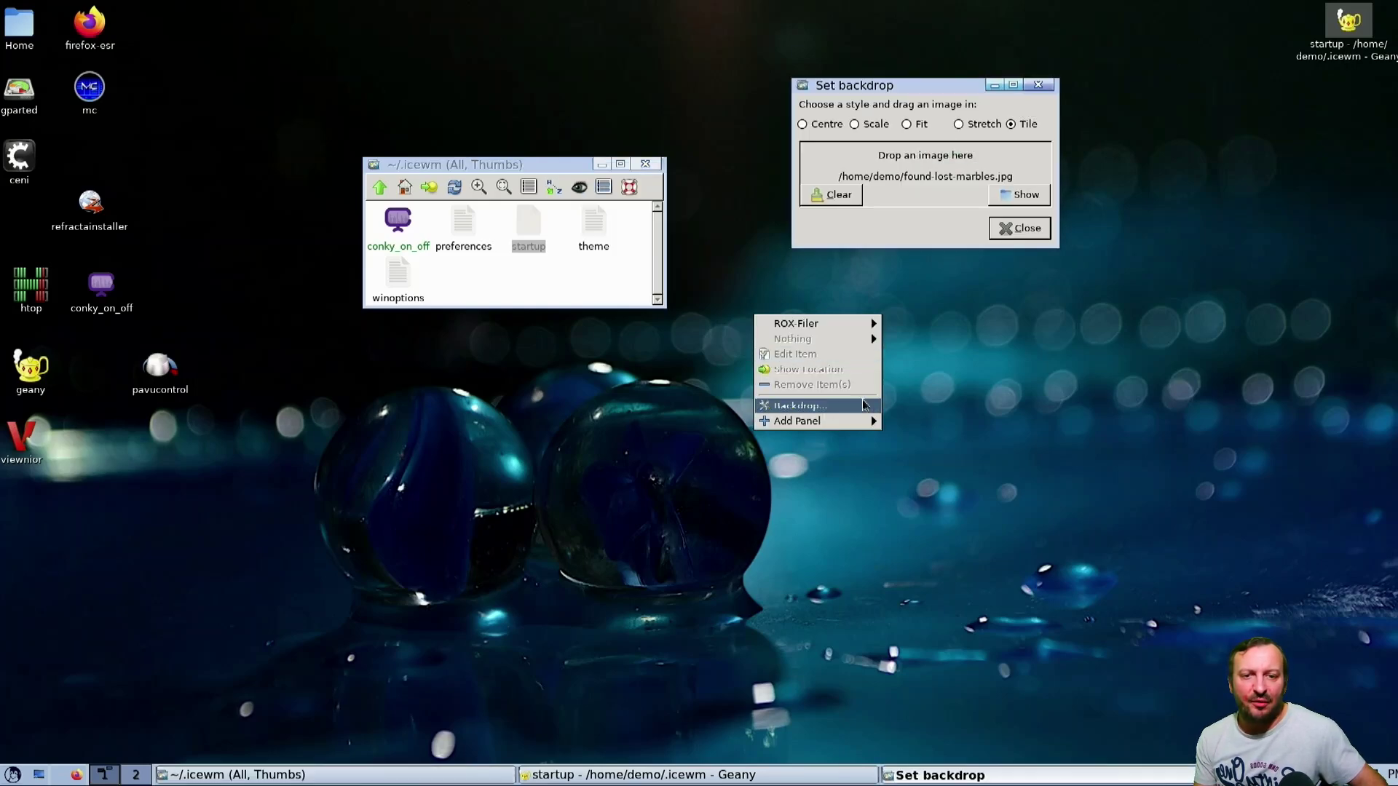
pyautogui.moveTo(844, 324)
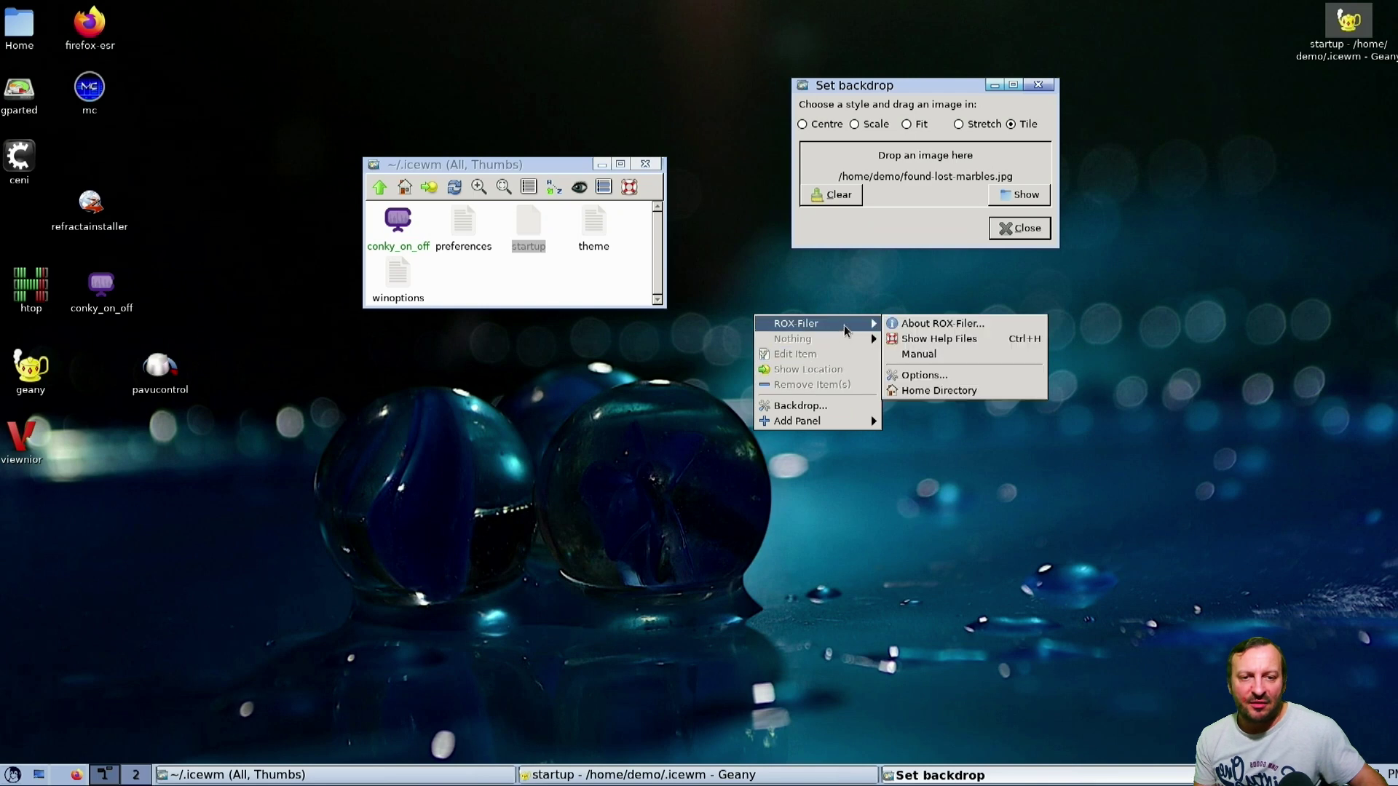
pyautogui.click(938, 375)
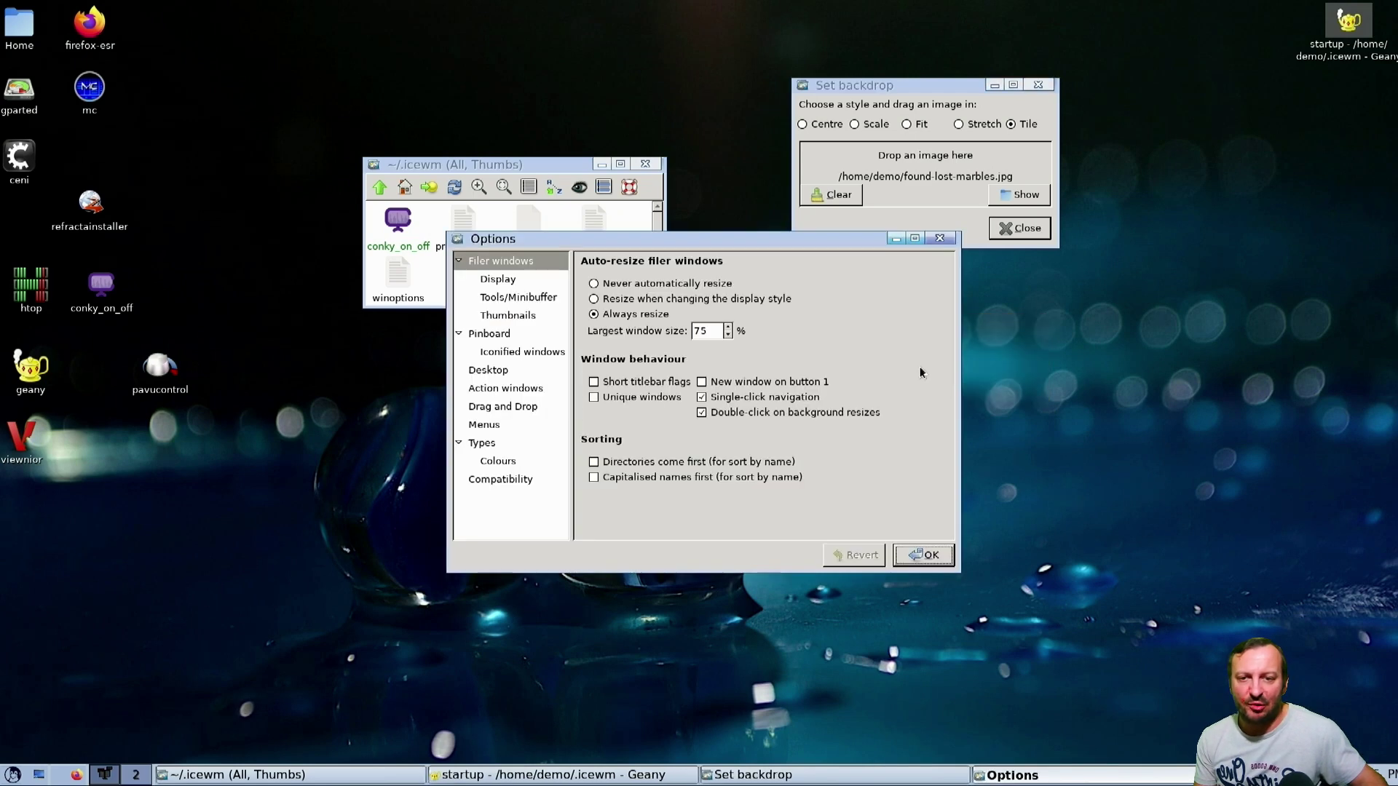
pyautogui.click(517, 286)
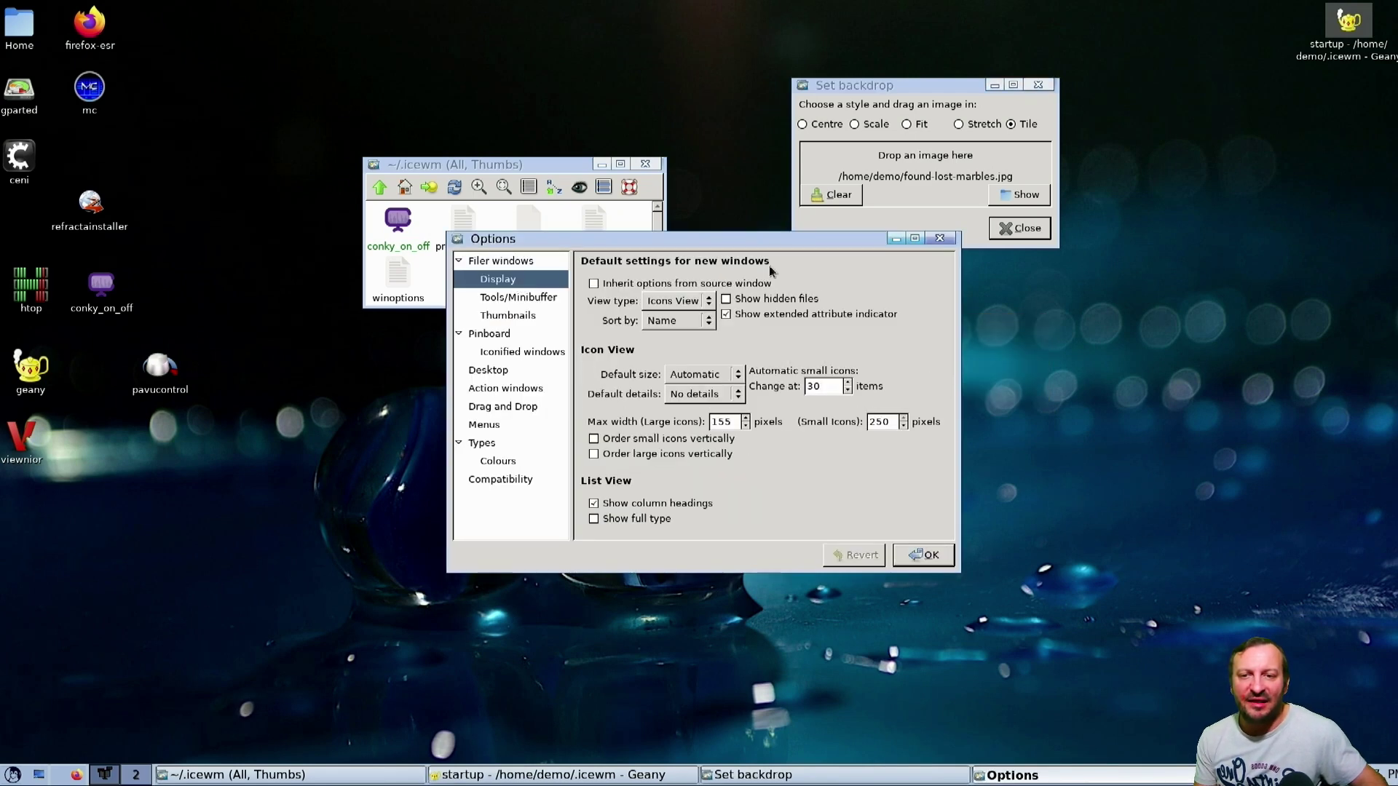
pyautogui.click(514, 301)
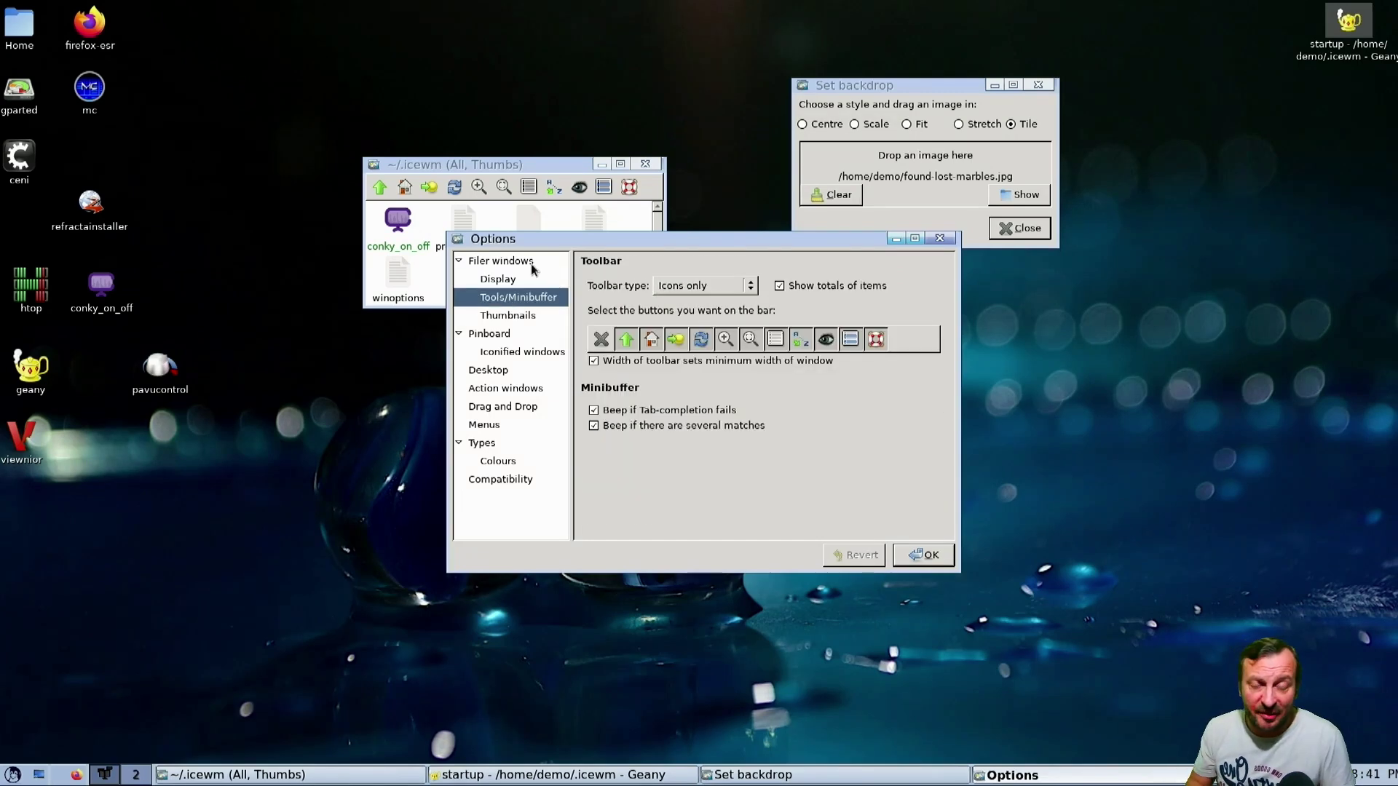
# Look at the desktop's application menu, then move the Options window clear of the .icewm folder window.
pyautogui.click(15, 772)
pyautogui.moveTo(57, 558)
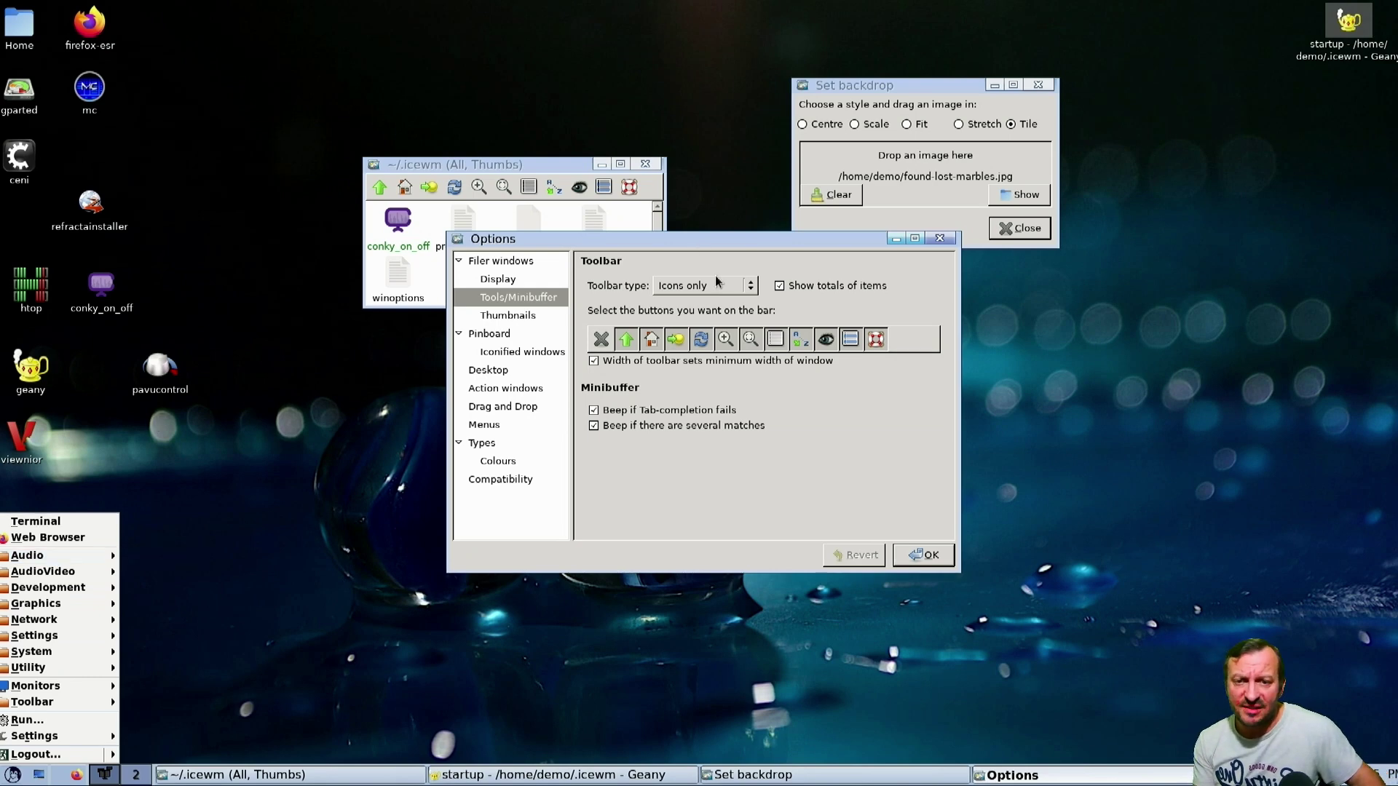
pyautogui.click(743, 246)
pyautogui.moveTo(742, 246); pyautogui.dragTo(791, 341)
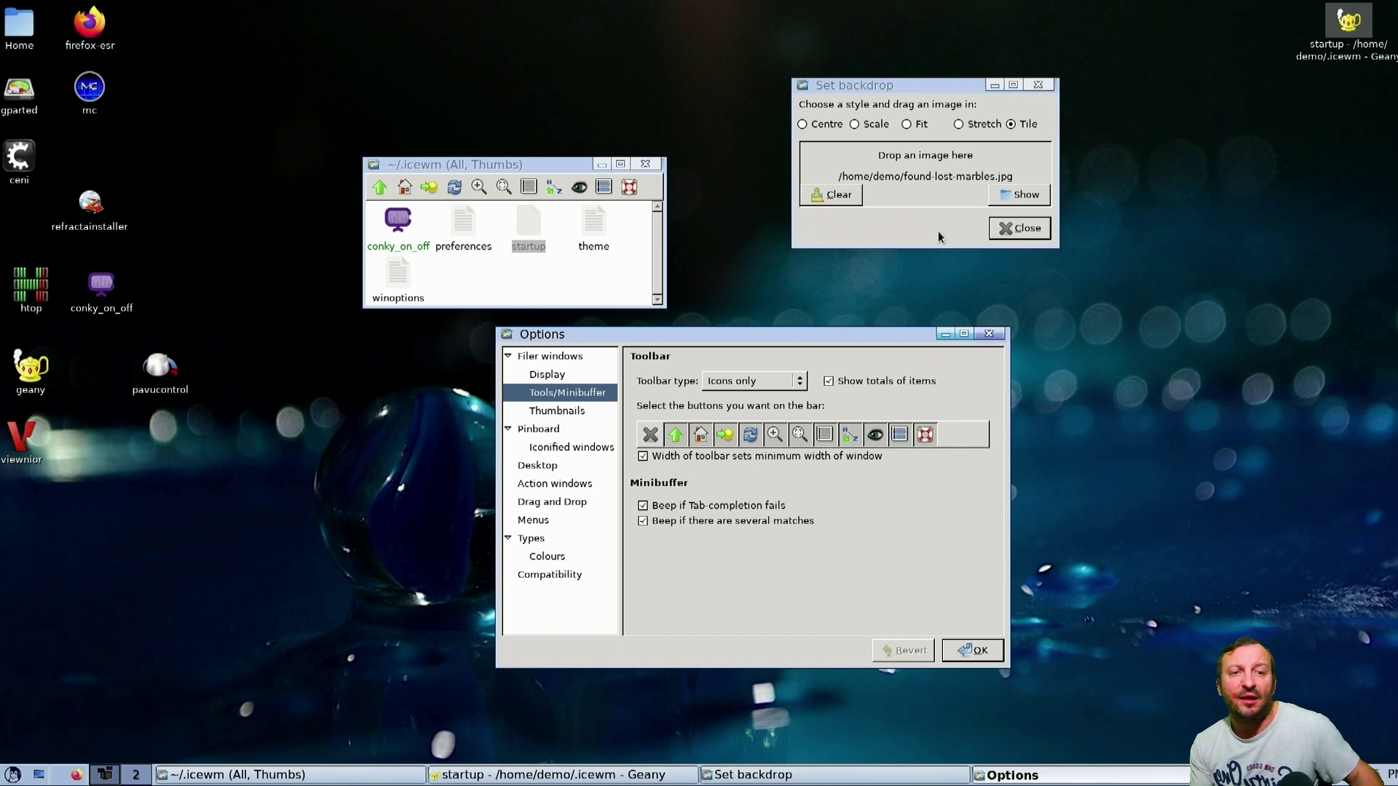
# Show the folder containing the current backdrop image, then close it and the backdrop settings.
pyautogui.click(1019, 194)
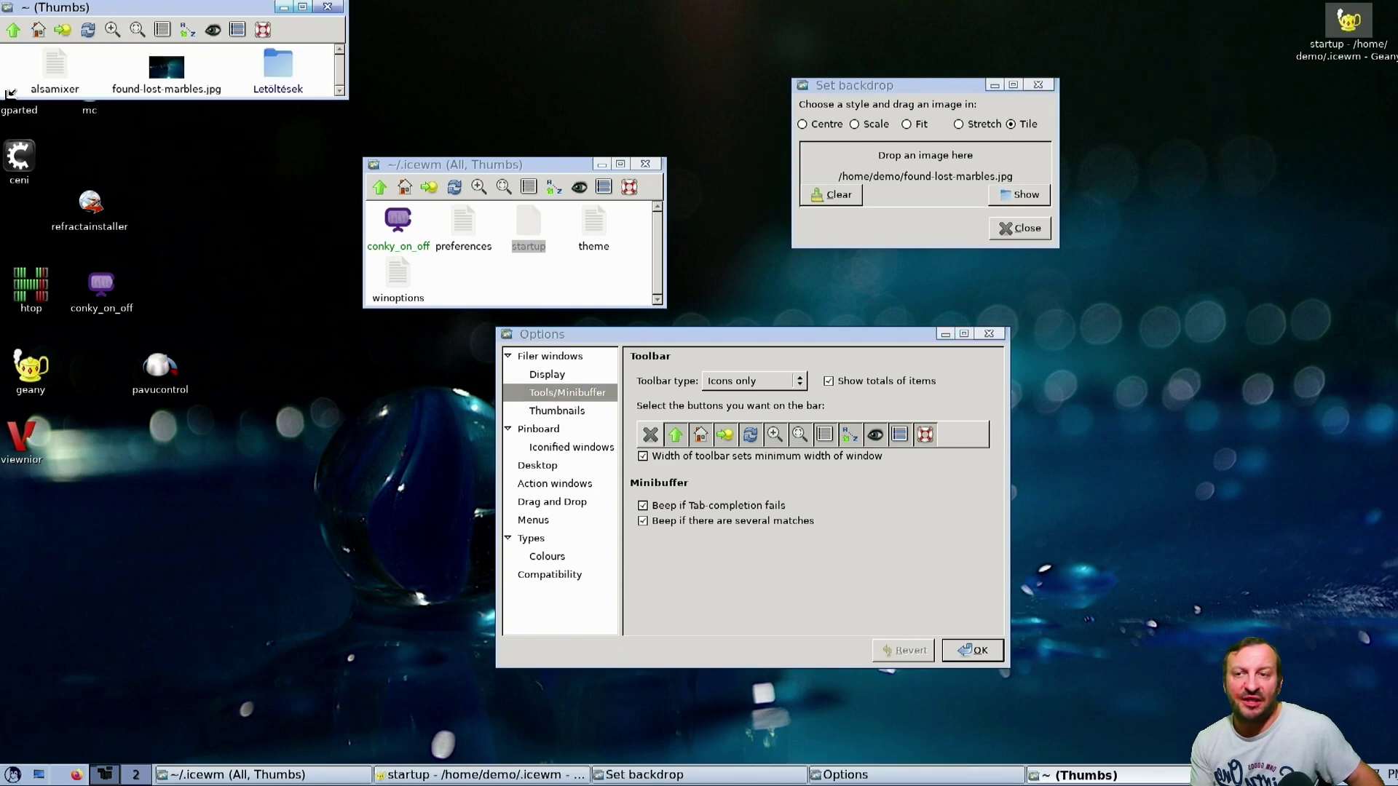
pyautogui.click(327, 7)
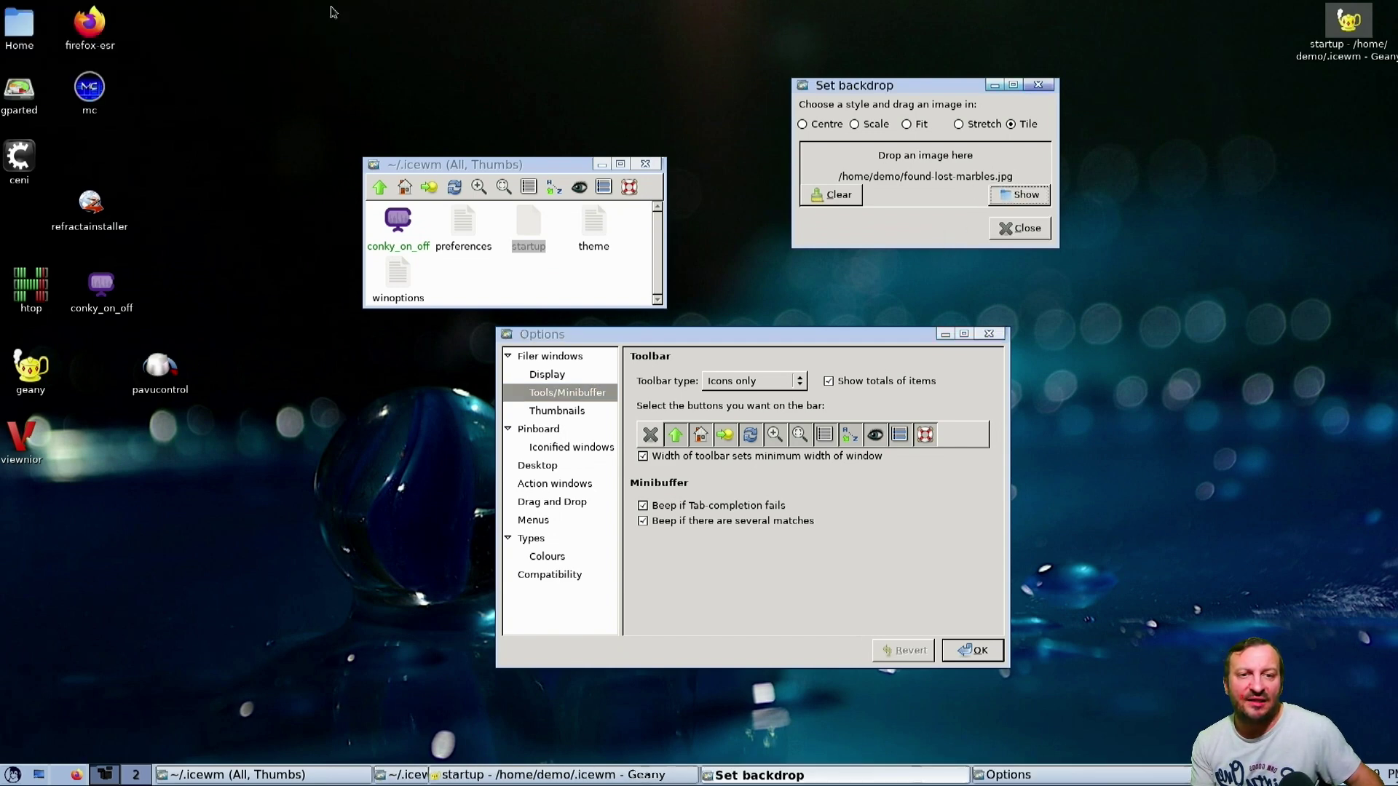
pyautogui.click(1019, 230)
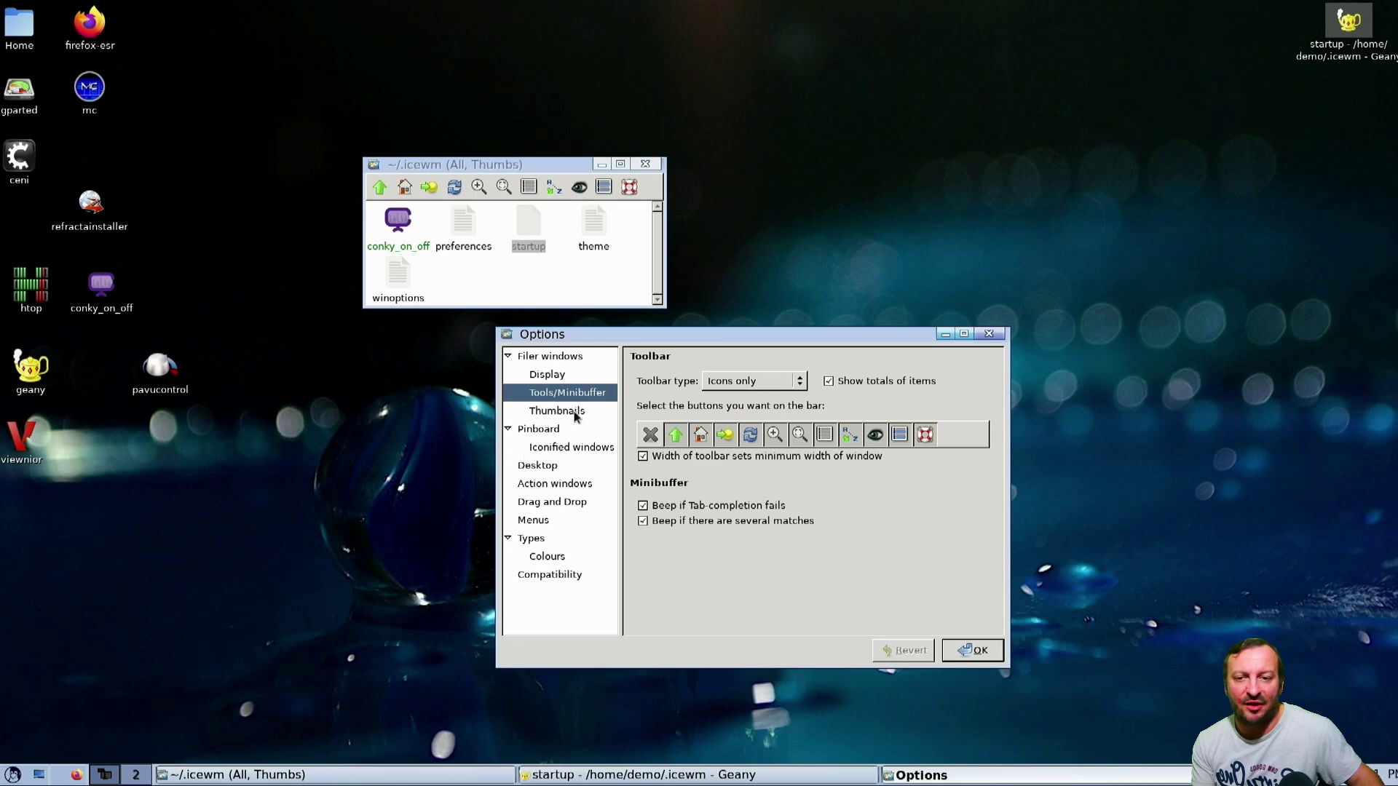
# Examine the Thumbnails, Pinboard and Iconified windows options, then close the ROX-Filer options.
pyautogui.click(574, 412)
pyautogui.click(562, 431)
pyautogui.click(571, 448)
pyautogui.click(972, 650)
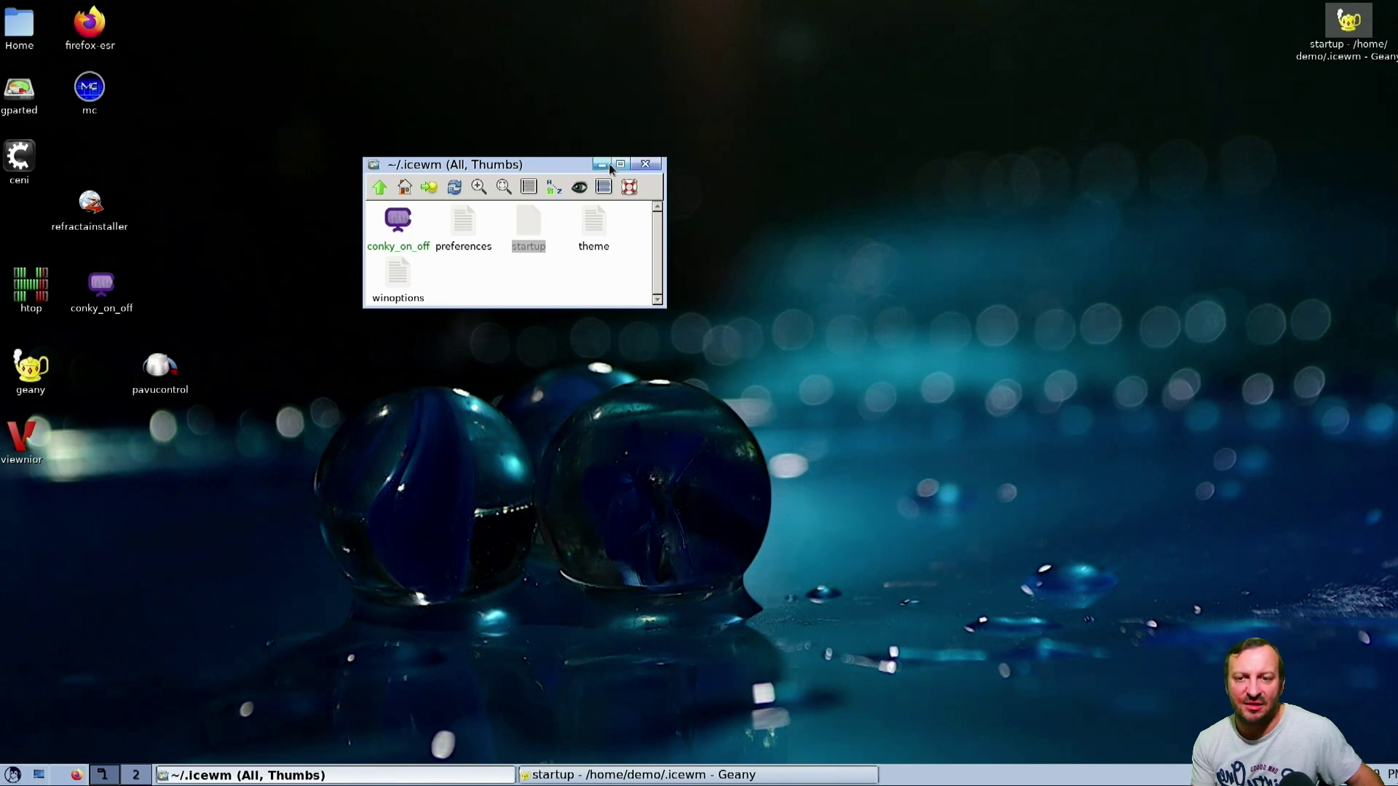
# Bring the startup file back up and highlight lxpolkit on line 2.
pyautogui.click(551, 300)
pyautogui.click(743, 777)
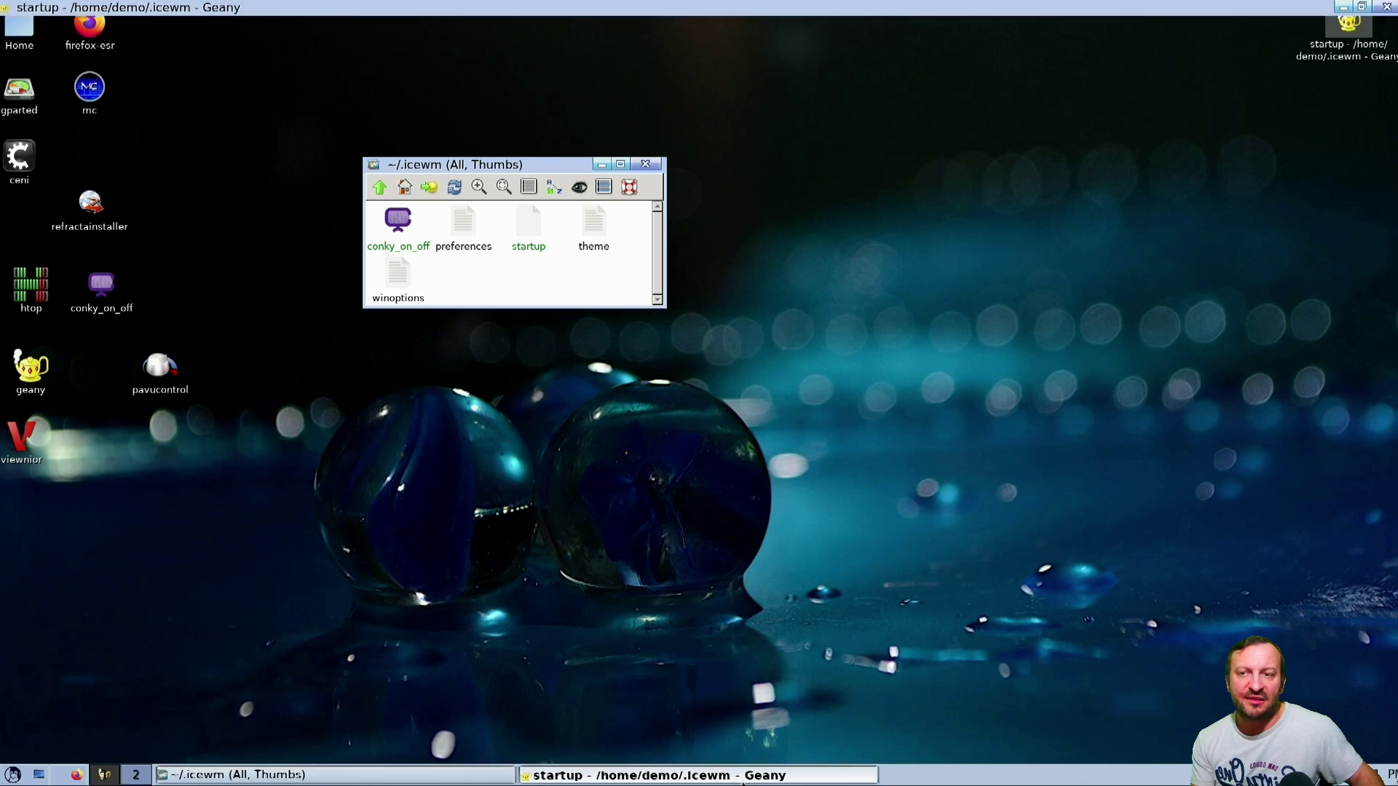
pyautogui.moveTo(311, 155); pyautogui.dragTo(193, 157)
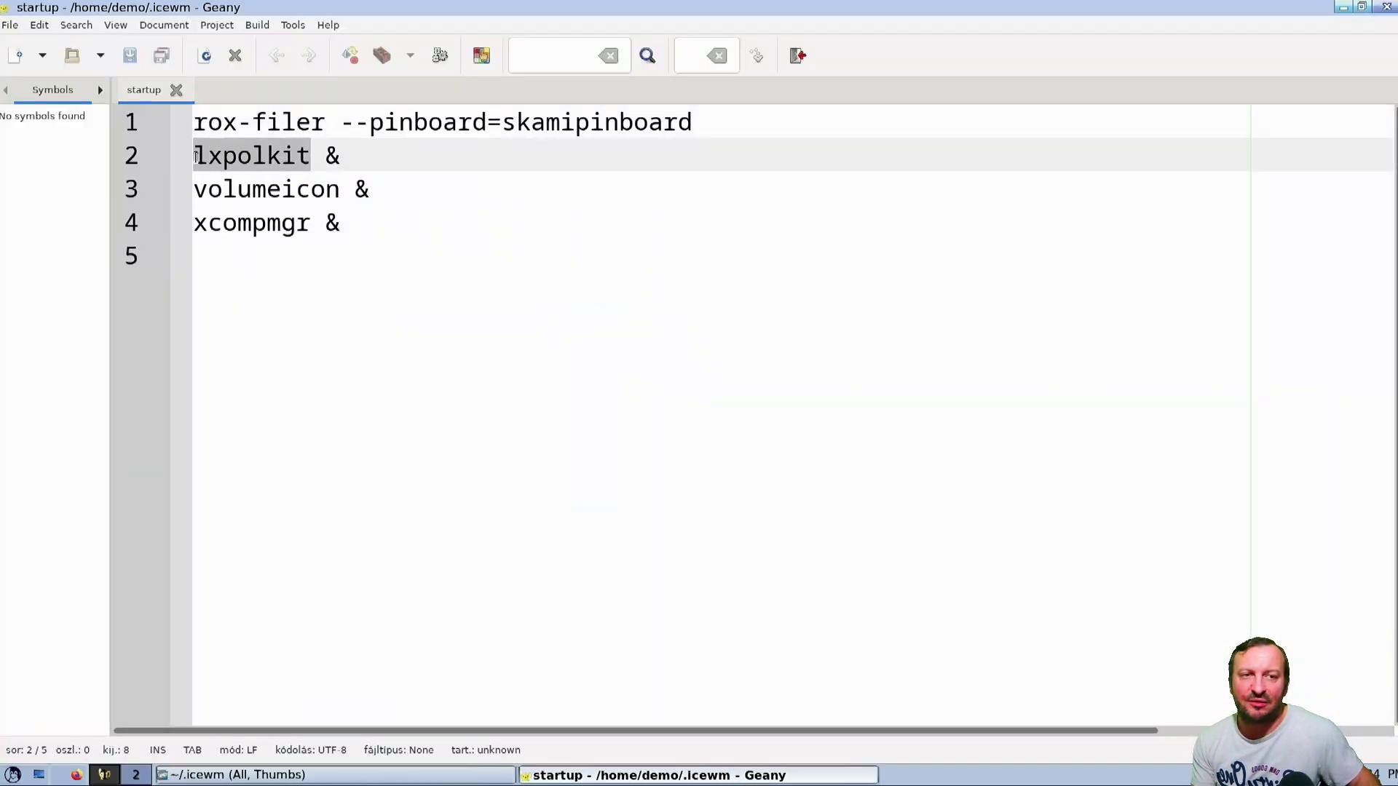
# Launch GParted to view the partitions of /dev/sda, then close it and the .icewm folder window.
pyautogui.click(1338, 6)
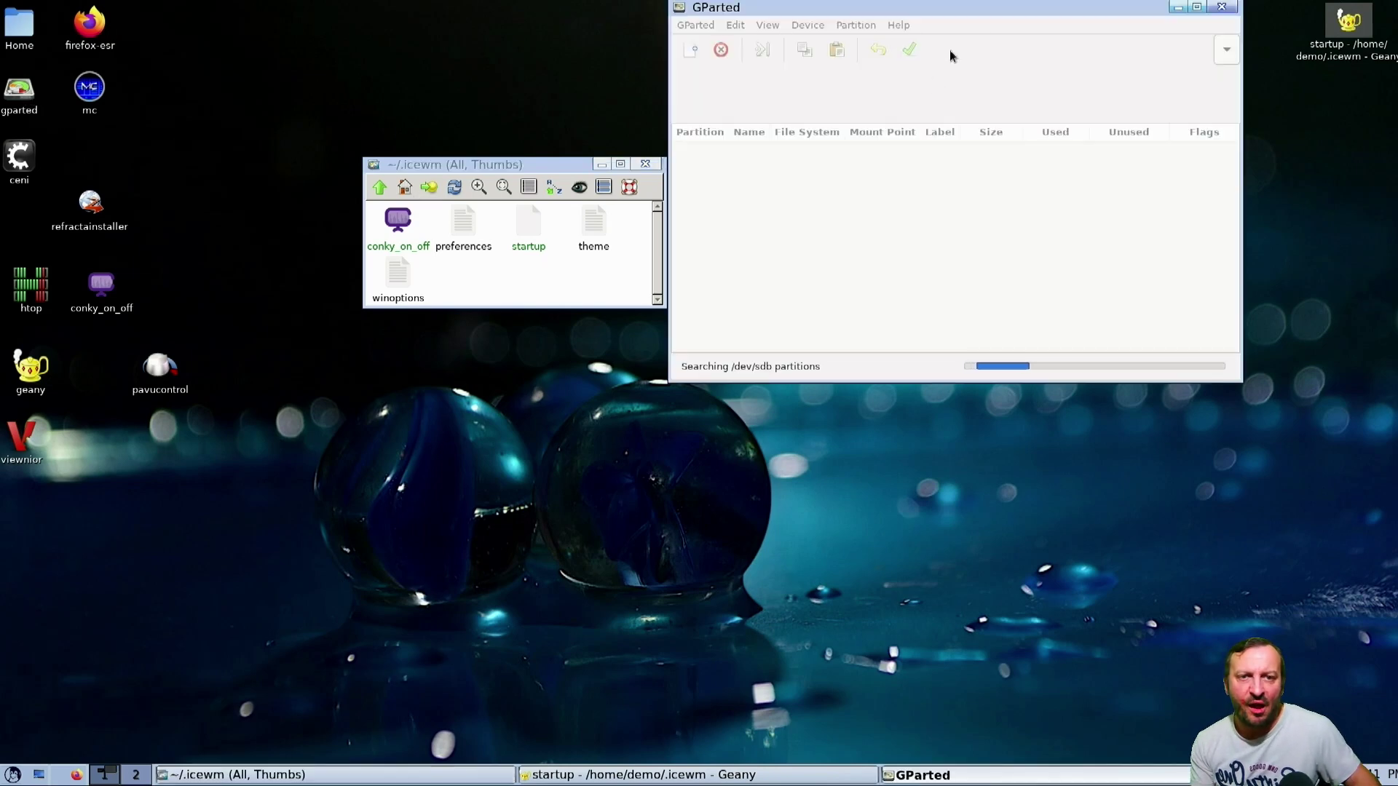
pyautogui.moveTo(985, 10); pyautogui.dragTo(1015, 86)
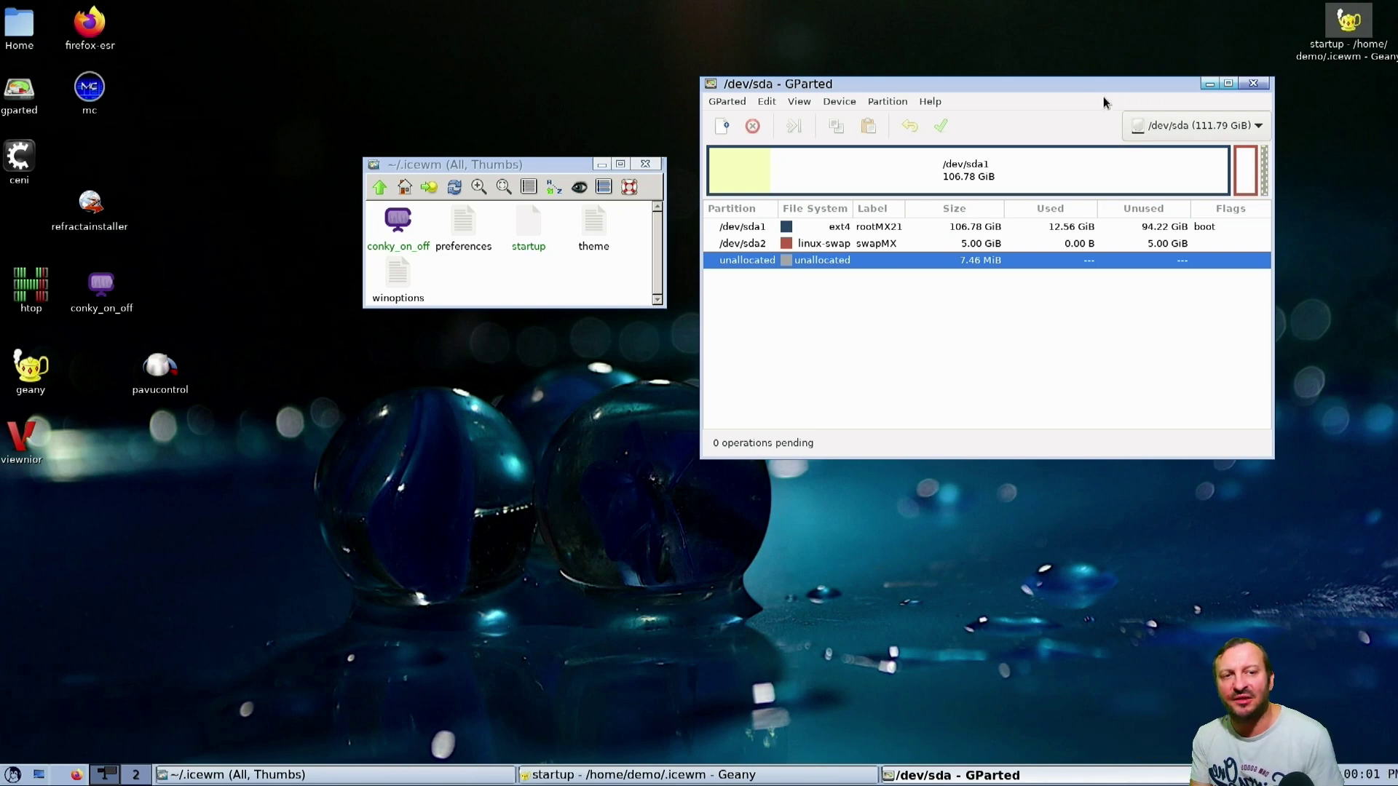
pyautogui.click(1249, 87)
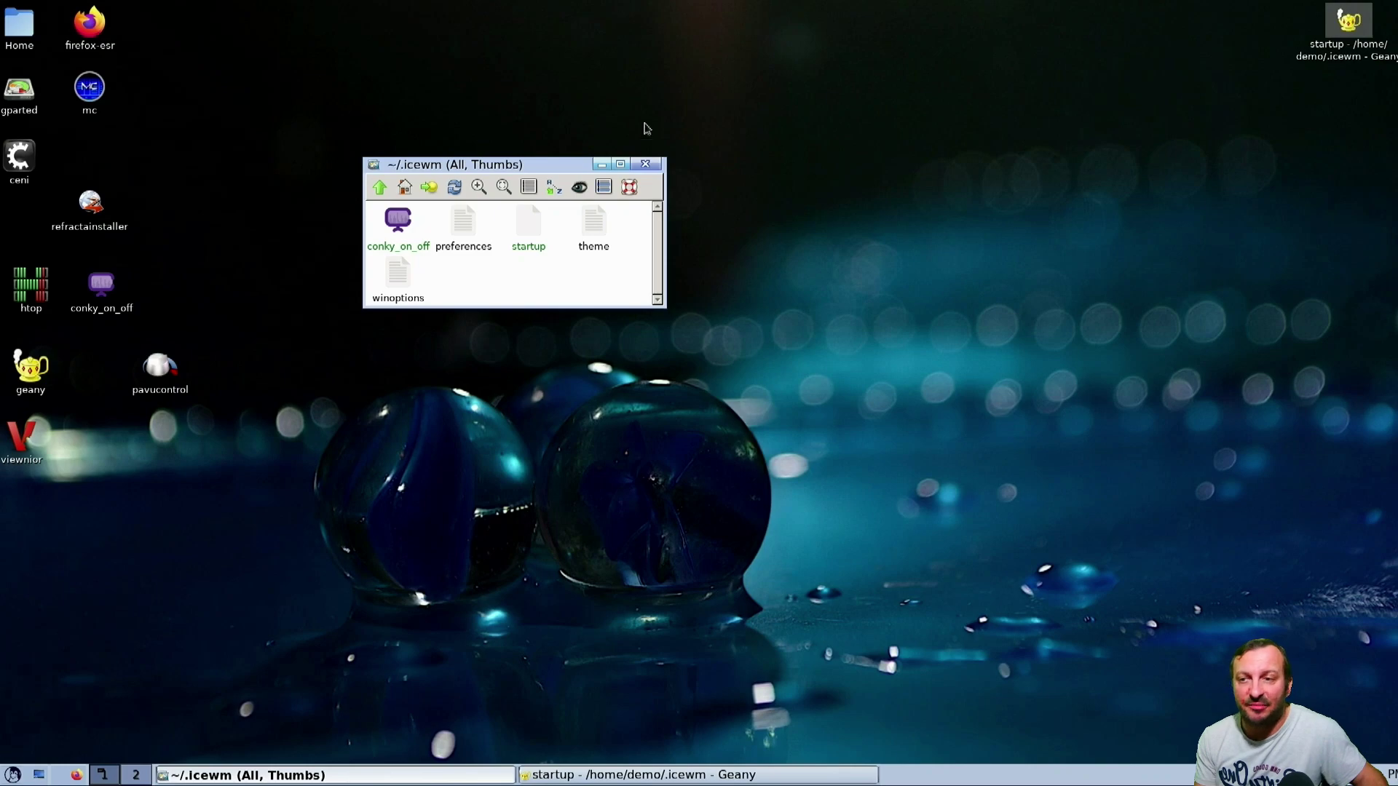
pyautogui.click(643, 164)
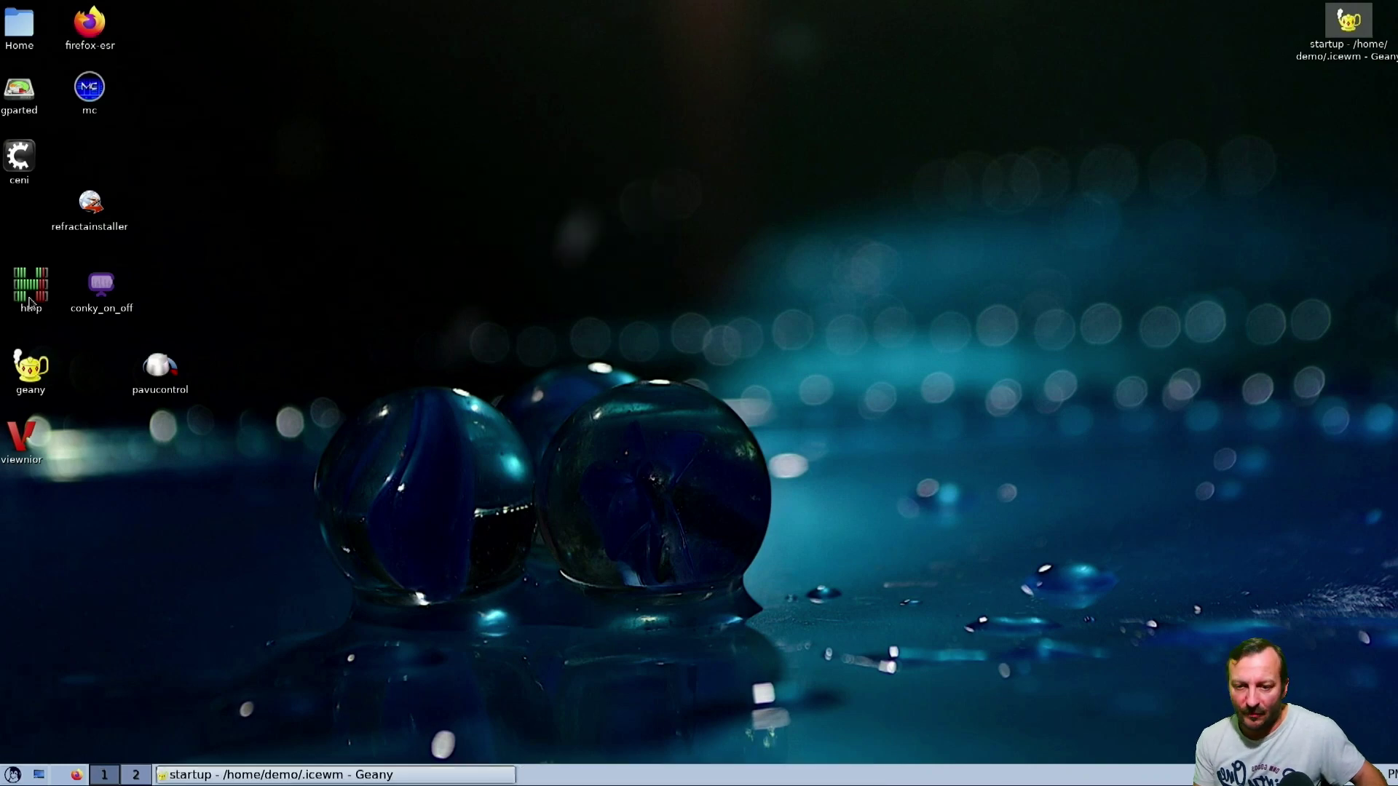
# Return to the startup file, raise the system volume to 100%, and place the cursor in volumeicon on line 3.
pyautogui.click(440, 774)
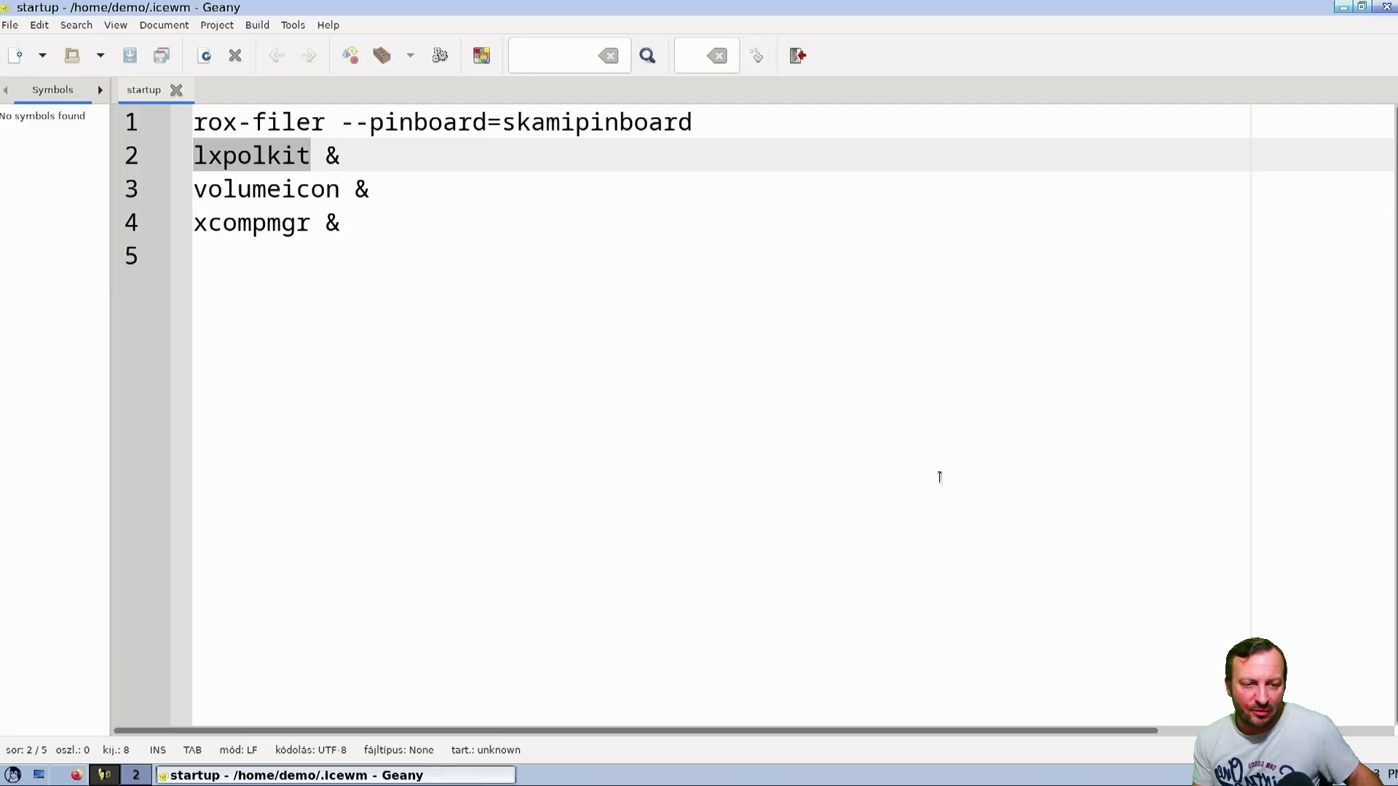
pyautogui.press('XF86AudioRaiseVolume')
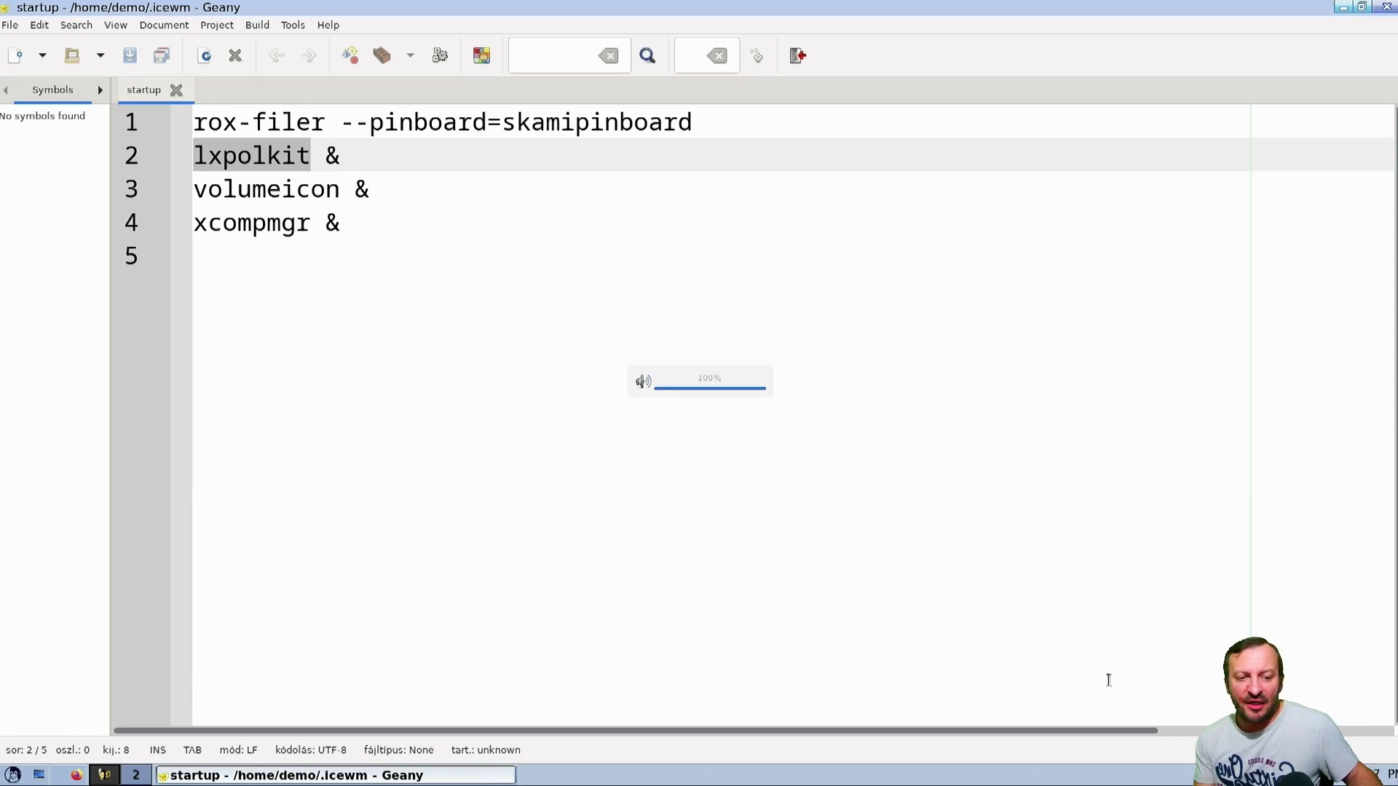
pyautogui.press('XF86AudioRaiseVolume')
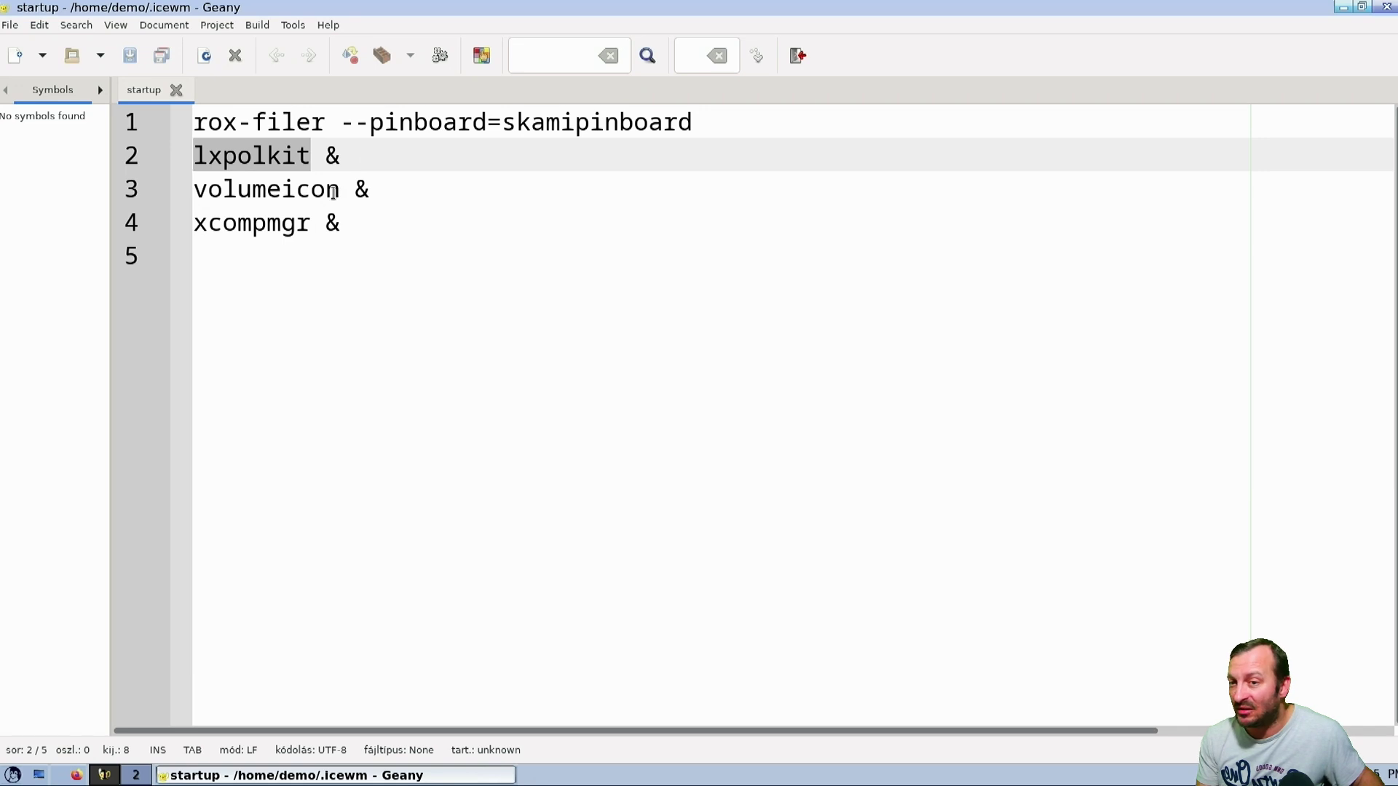
pyautogui.click(235, 191)
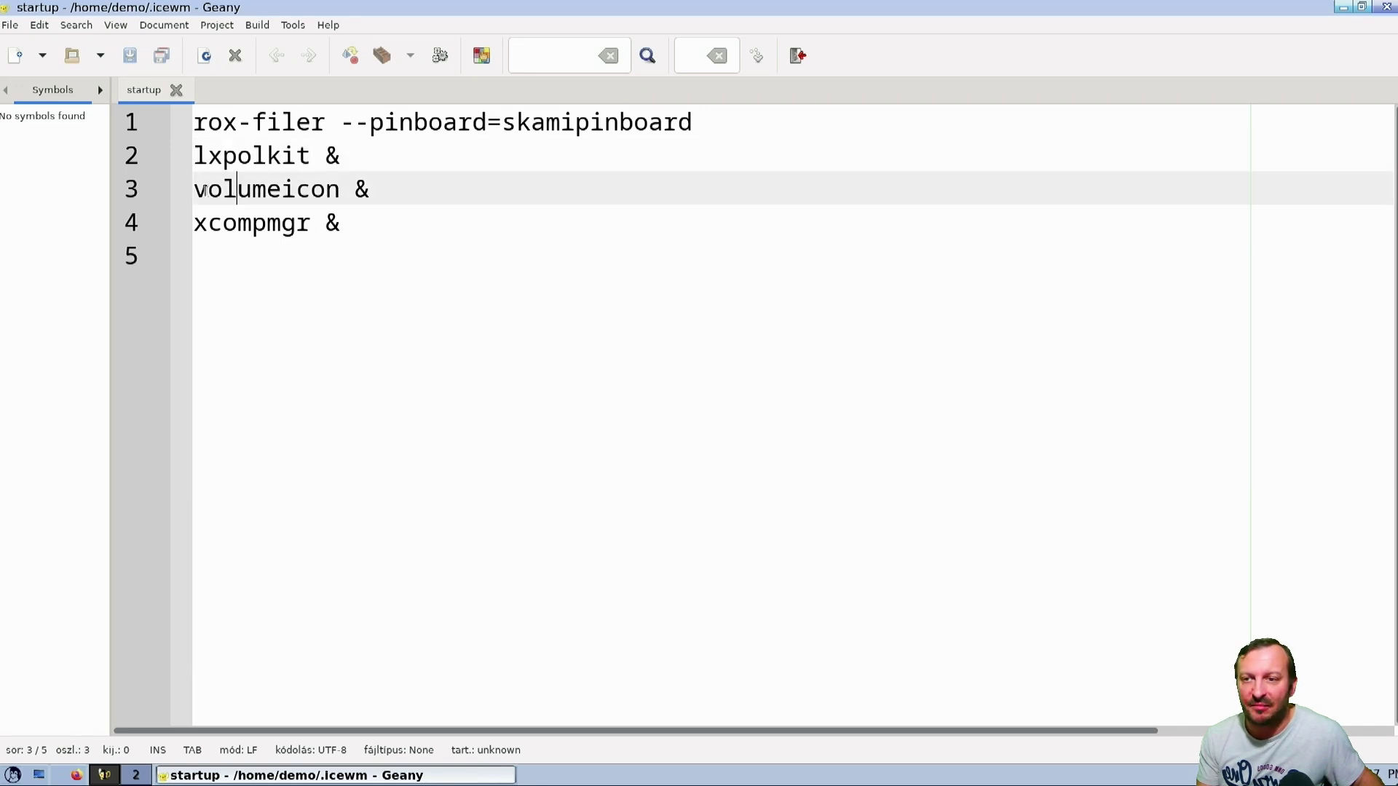
# Highlight volumeicon on line 3 and xcompmgr on line 4 of the startup file, then close the editor.
pyautogui.moveTo(194, 191); pyautogui.dragTo(452, 193)
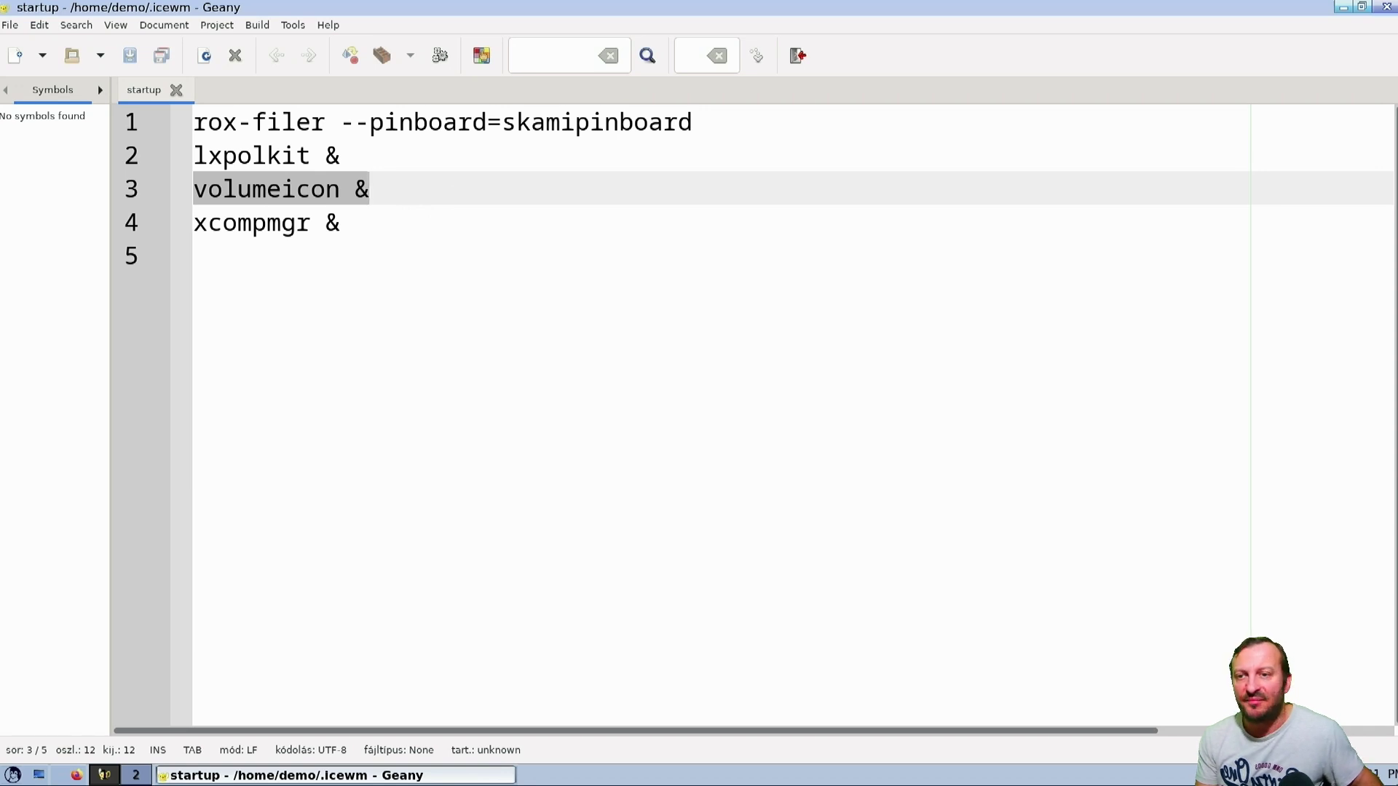
pyautogui.click(212, 220)
pyautogui.moveTo(194, 224); pyautogui.dragTo(480, 228)
pyautogui.click(480, 228)
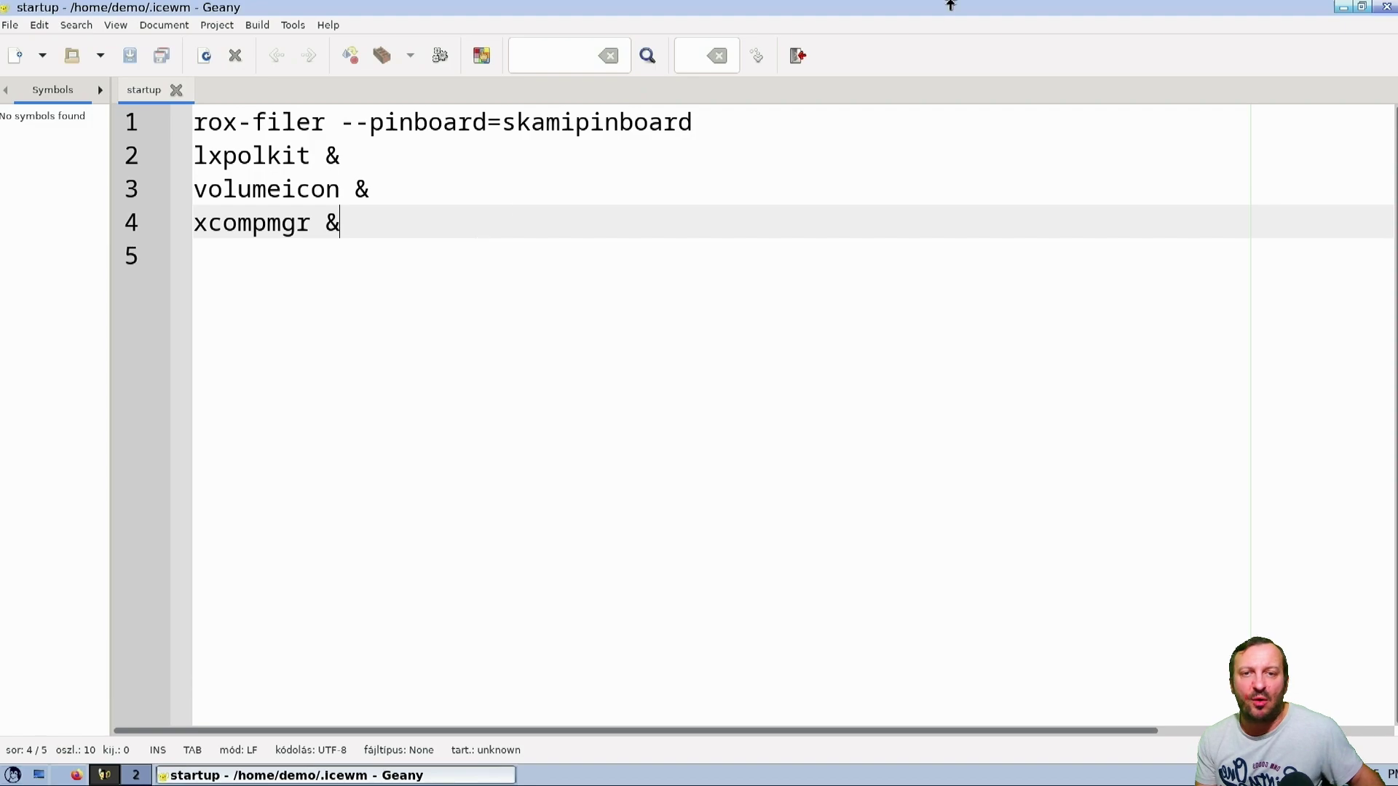
pyautogui.click(804, 58)
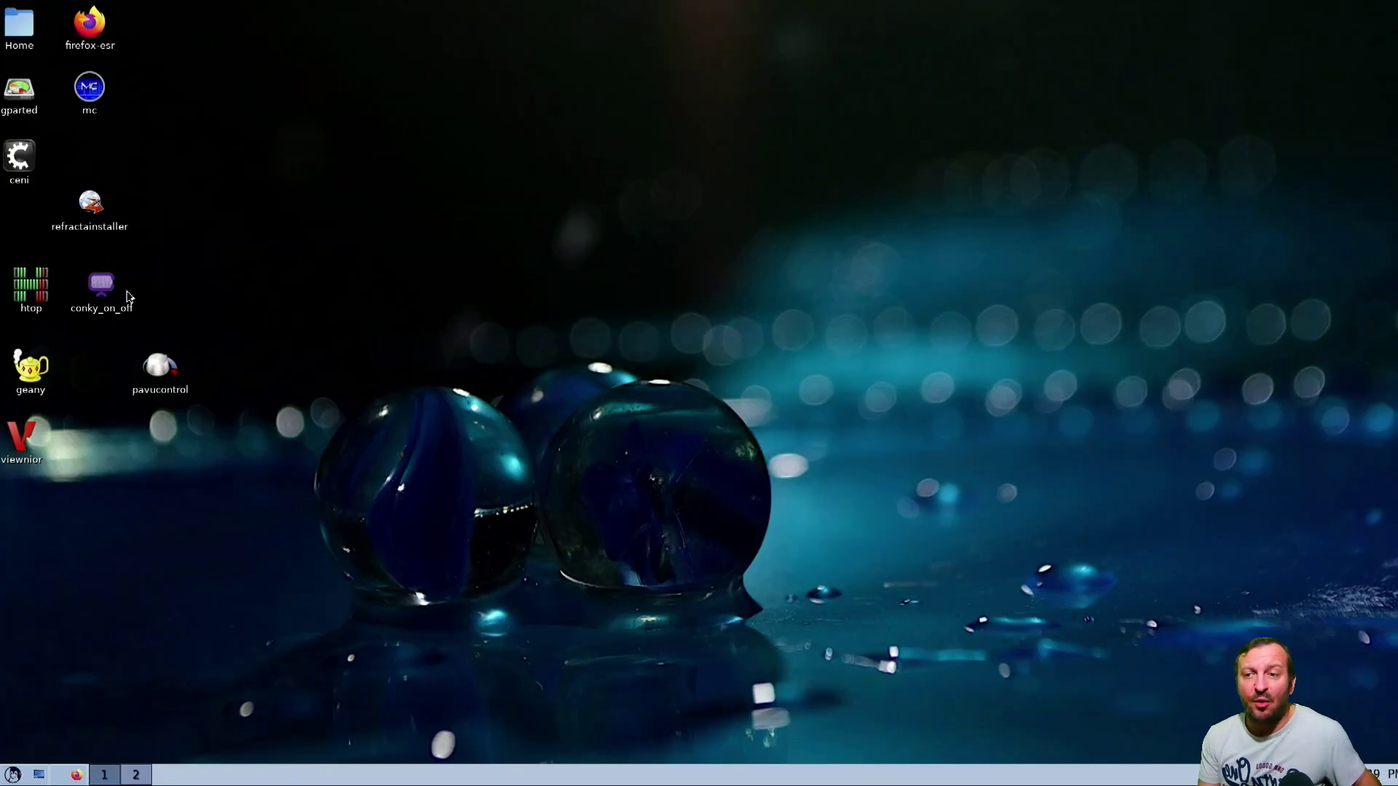
# Turn on the Conky system monitor, then launch Firefox and close both of its start tabs.
pyautogui.doubleClick(101, 290)
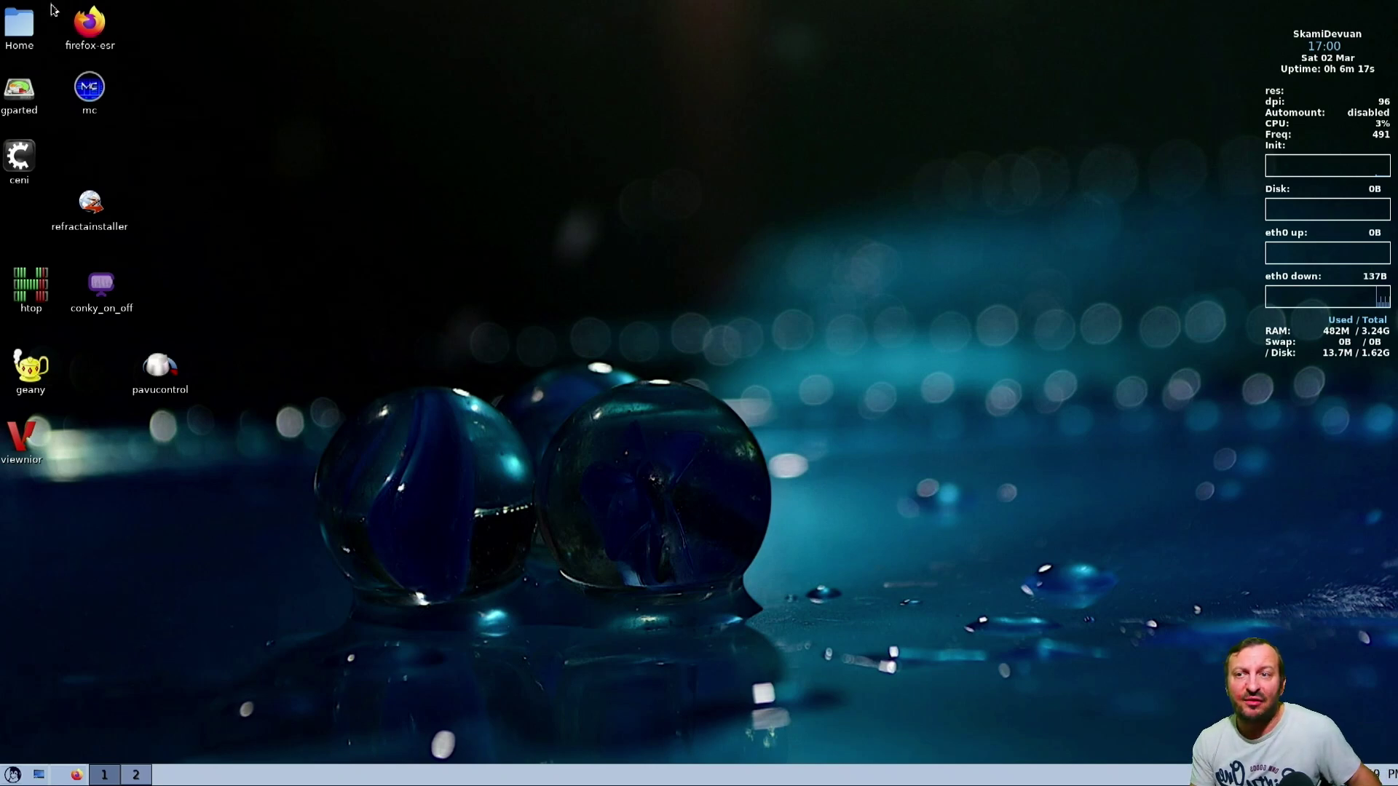
pyautogui.doubleClick(79, 19)
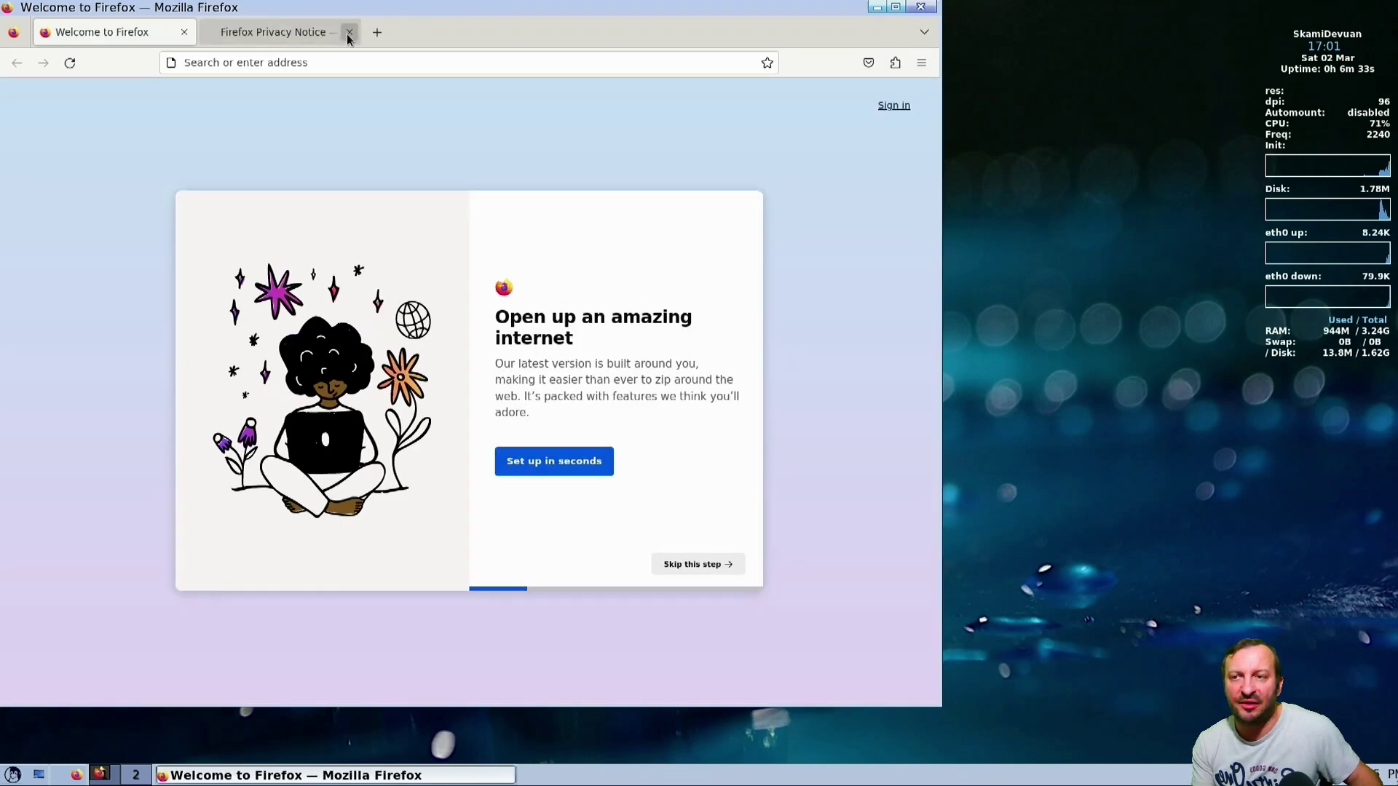
pyautogui.click(349, 32)
pyautogui.click(184, 33)
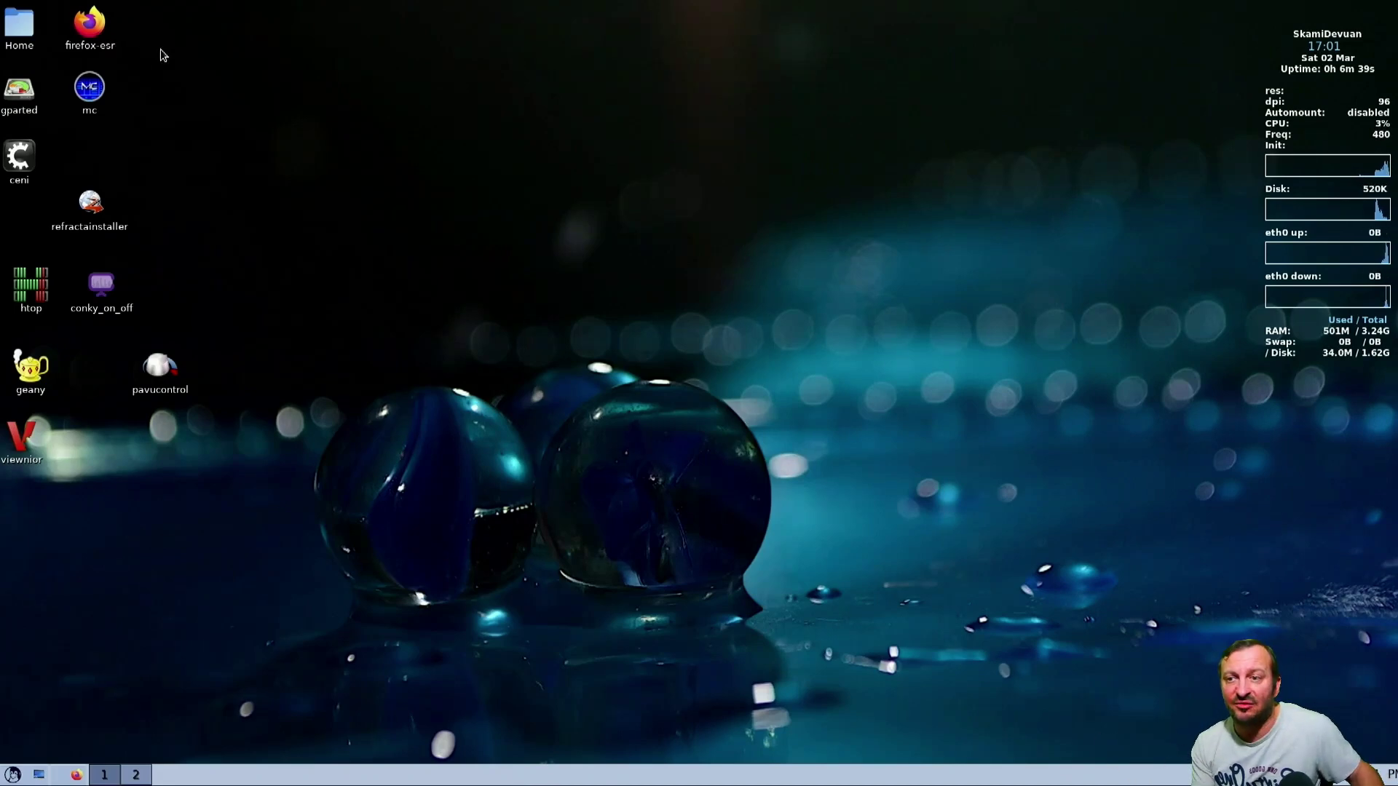
# Launch Midnight Commander and close it, then bring up the PulseAudio Volume Control and maximize its window.
pyautogui.doubleClick(109, 87)
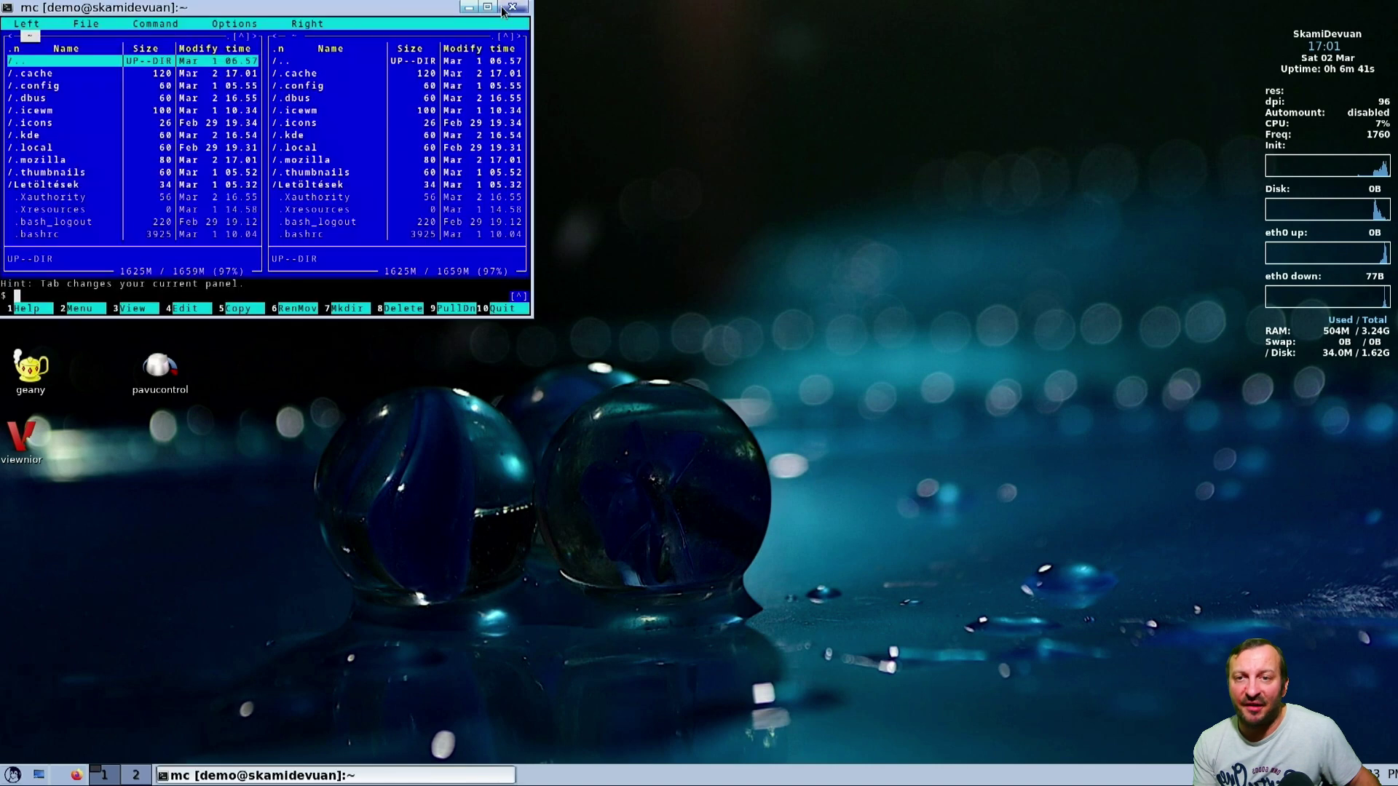
pyautogui.click(504, 9)
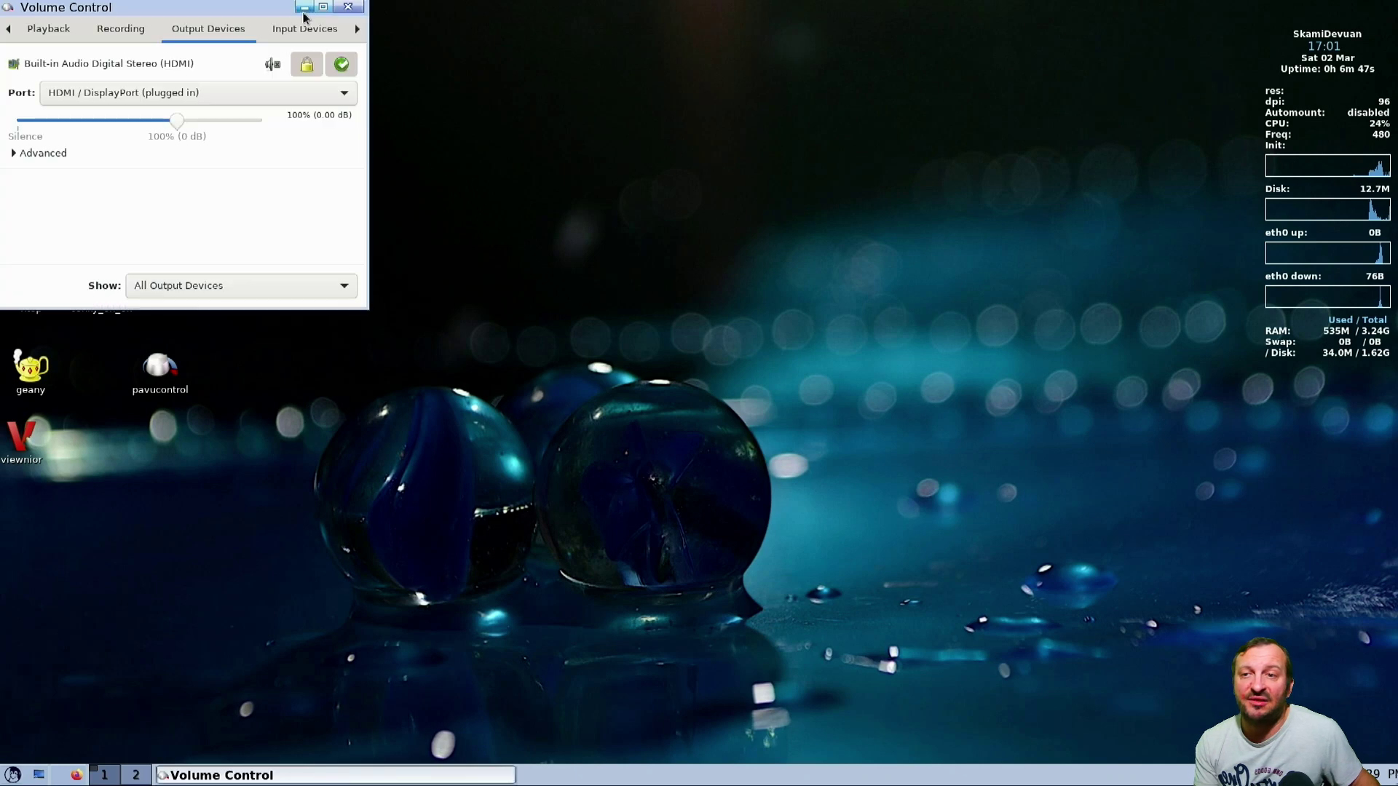
pyautogui.moveTo(273, 14); pyautogui.dragTo(730, 84)
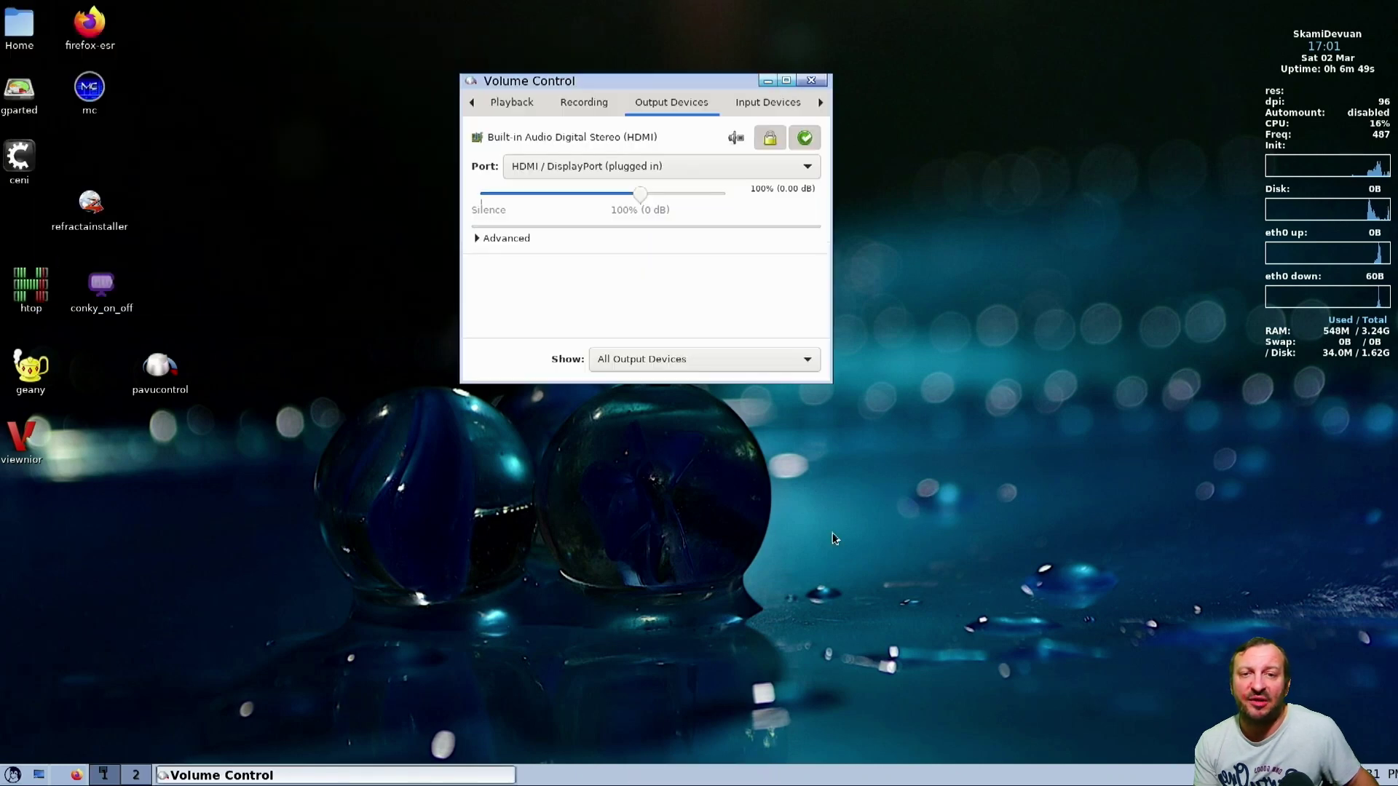
pyautogui.click(786, 80)
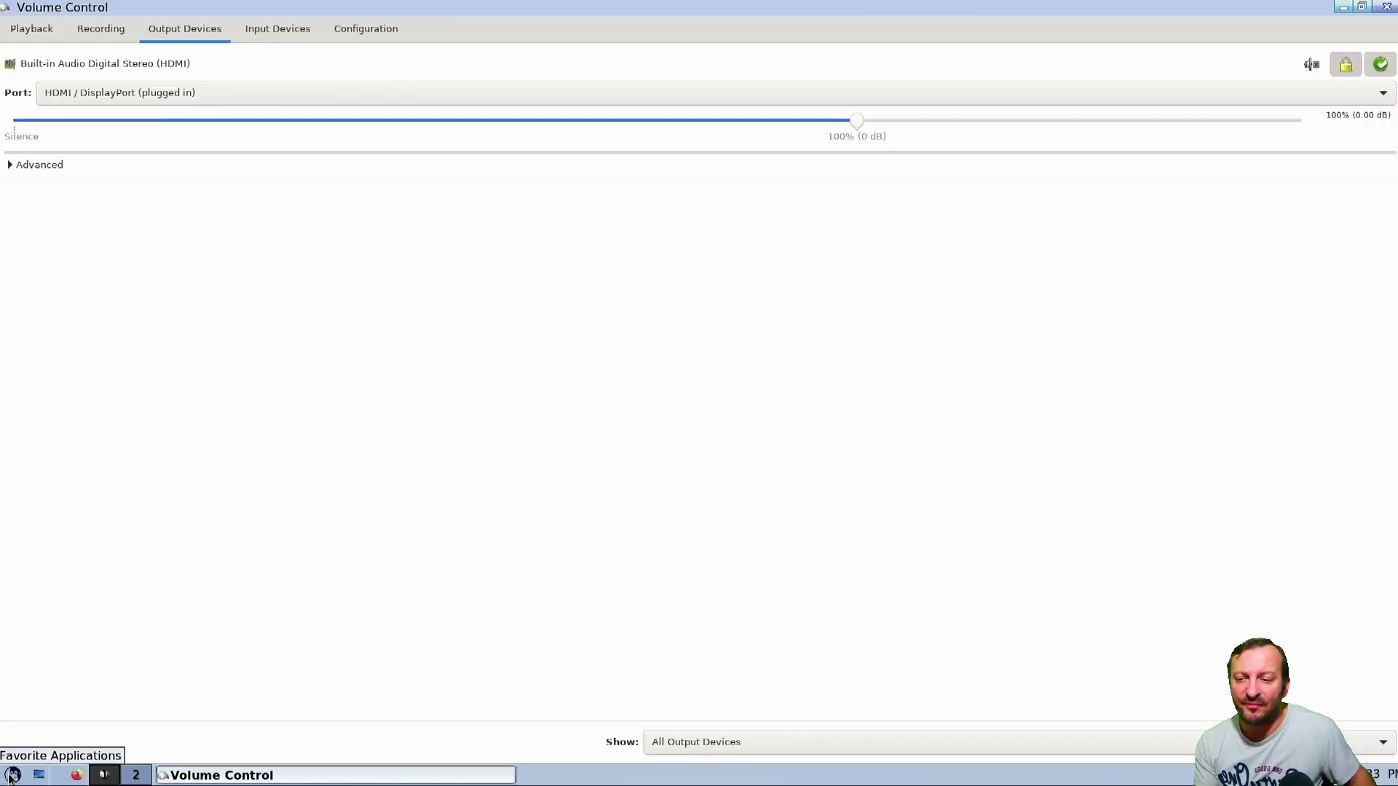
# Open a terminal, run alsamixer and select the HDA Intel PCH sound card.
pyautogui.click(13, 774)
pyautogui.click(35, 521)
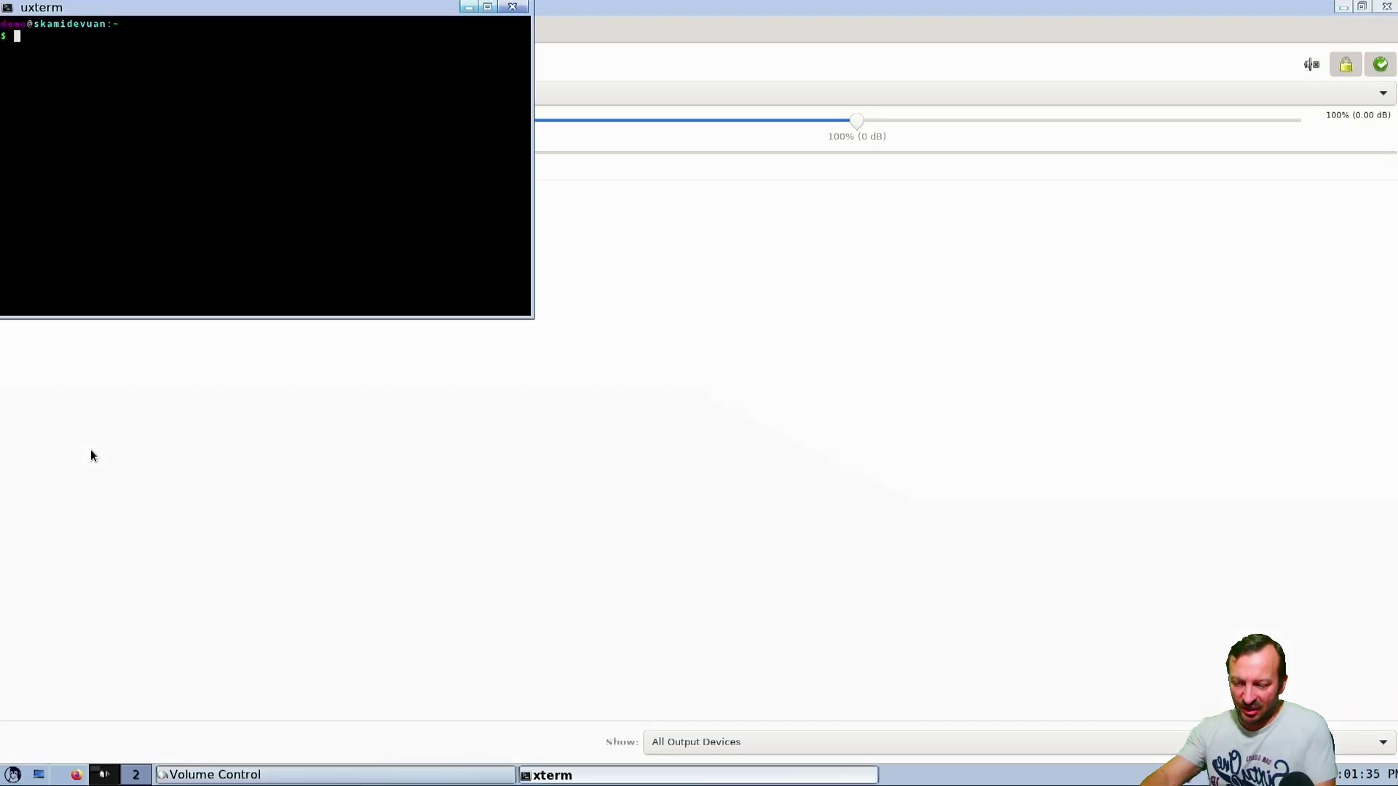
pyautogui.write('alsamixer')
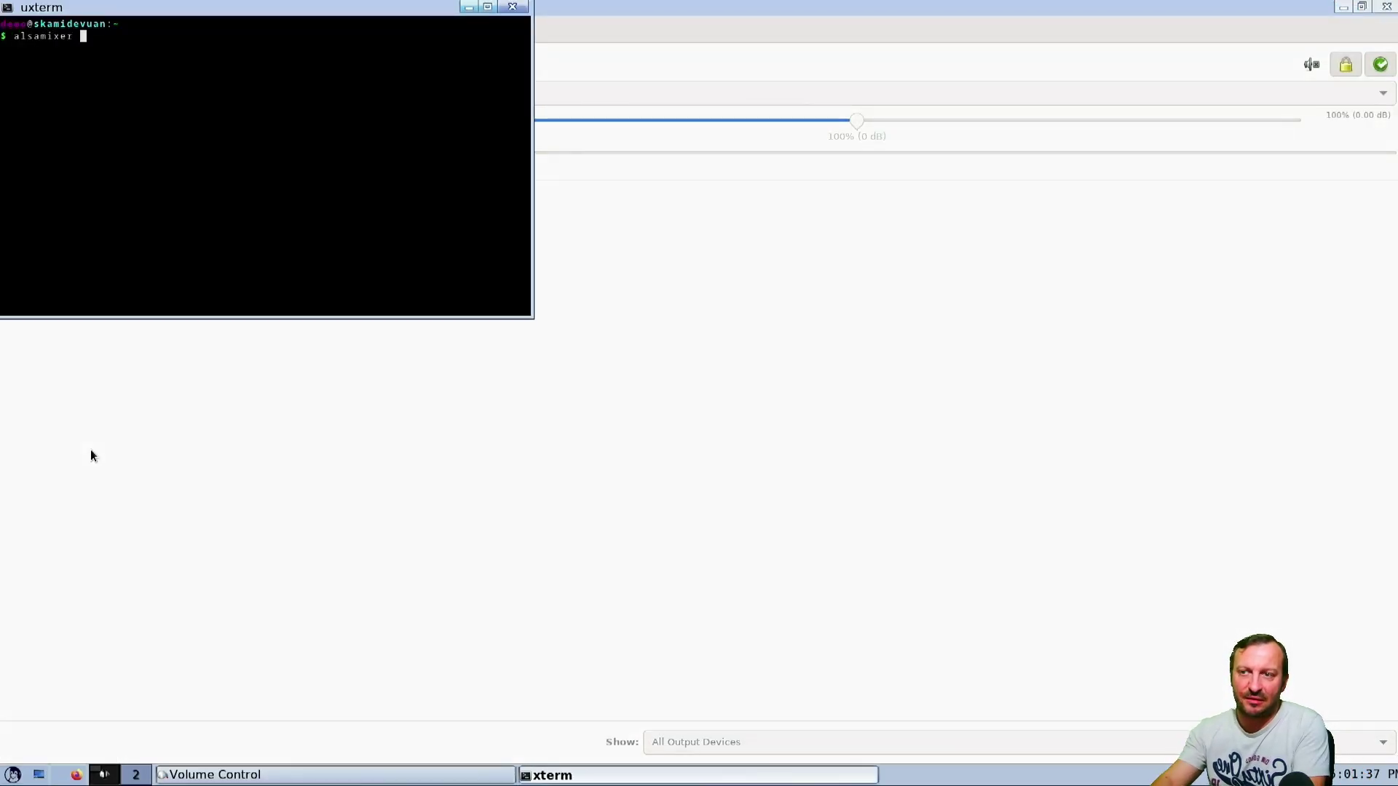
pyautogui.press('Return')
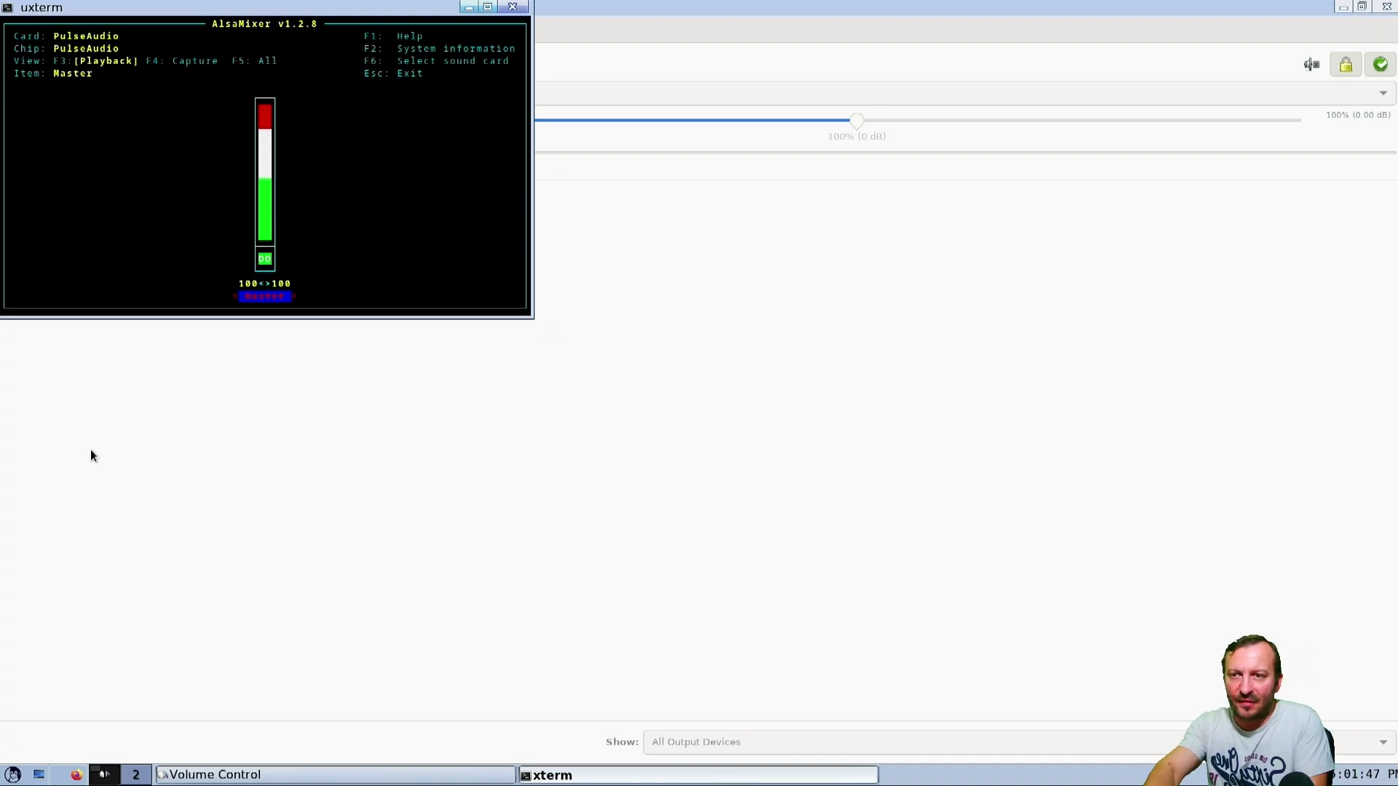
pyautogui.press('F6')
pyautogui.press('Down')
pyautogui.press('Return')
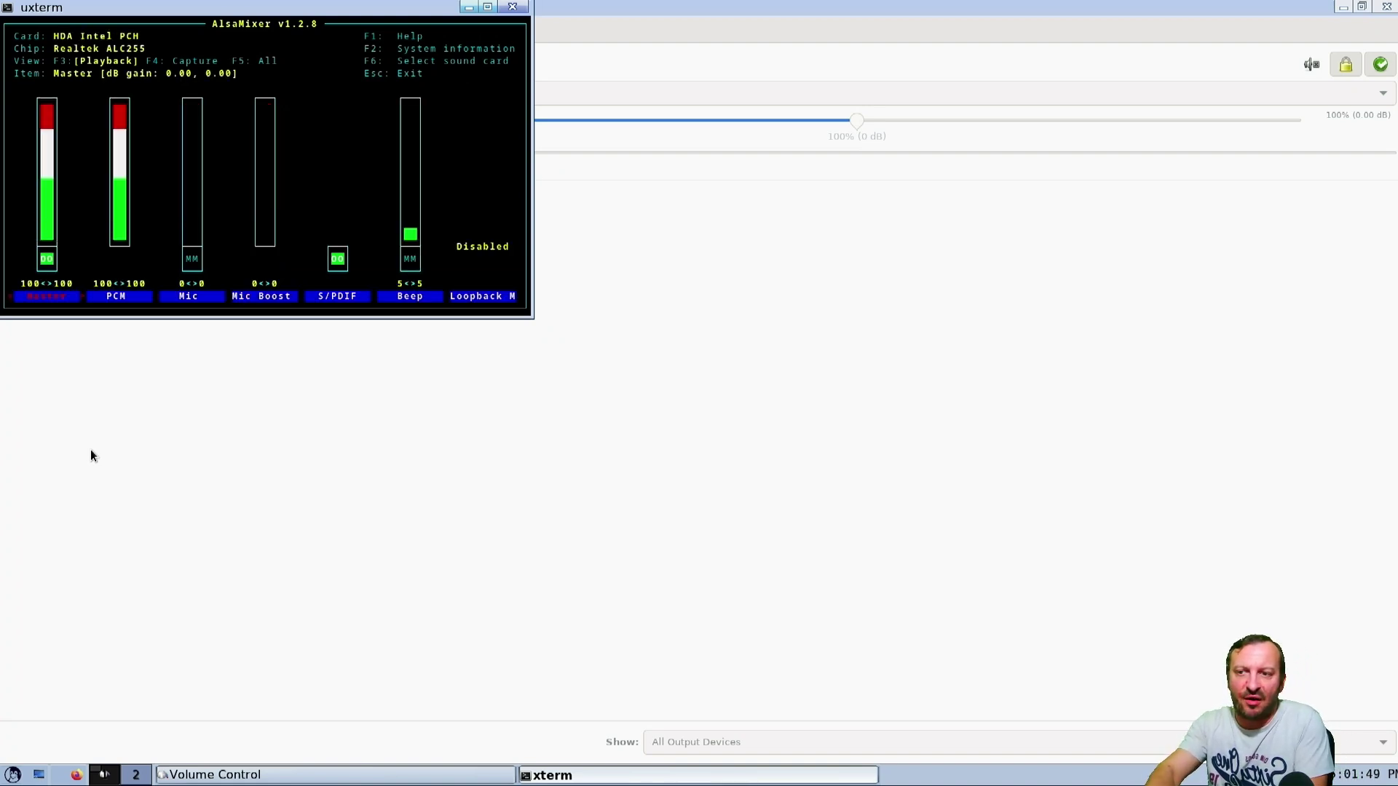
# Step through the playback channels from Master to S/PDIF and back to Master.
pyautogui.press('Right')
pyautogui.press('Right')
pyautogui.press('Right')
pyautogui.press('Right')
pyautogui.press('Left')
pyautogui.press('Left')
pyautogui.press('Left')
pyautogui.press('Left')
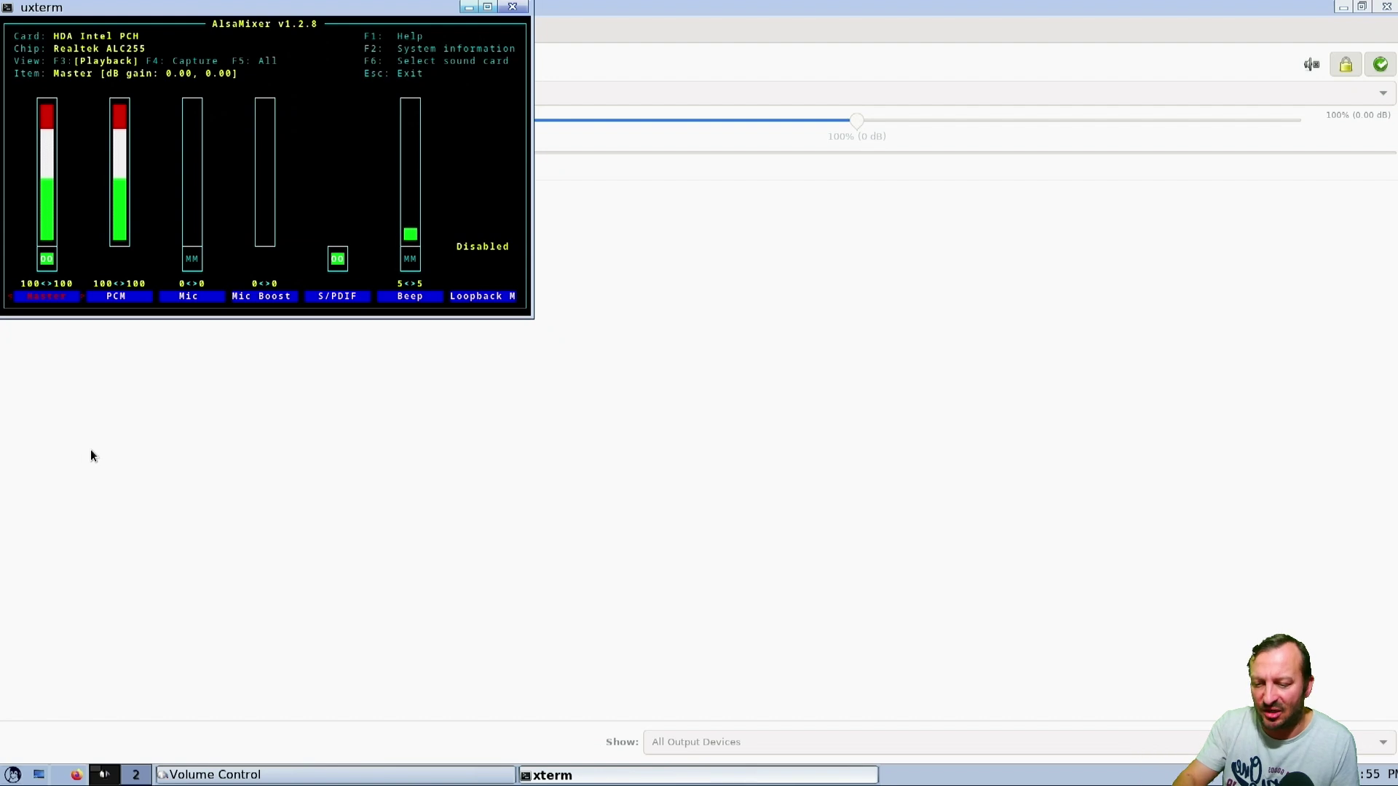
# Toggle the Master channel's mute several times, ending muted, then exit AlsaMixer and close the terminal.
pyautogui.press('m')
pyautogui.press('m')
pyautogui.press('m')
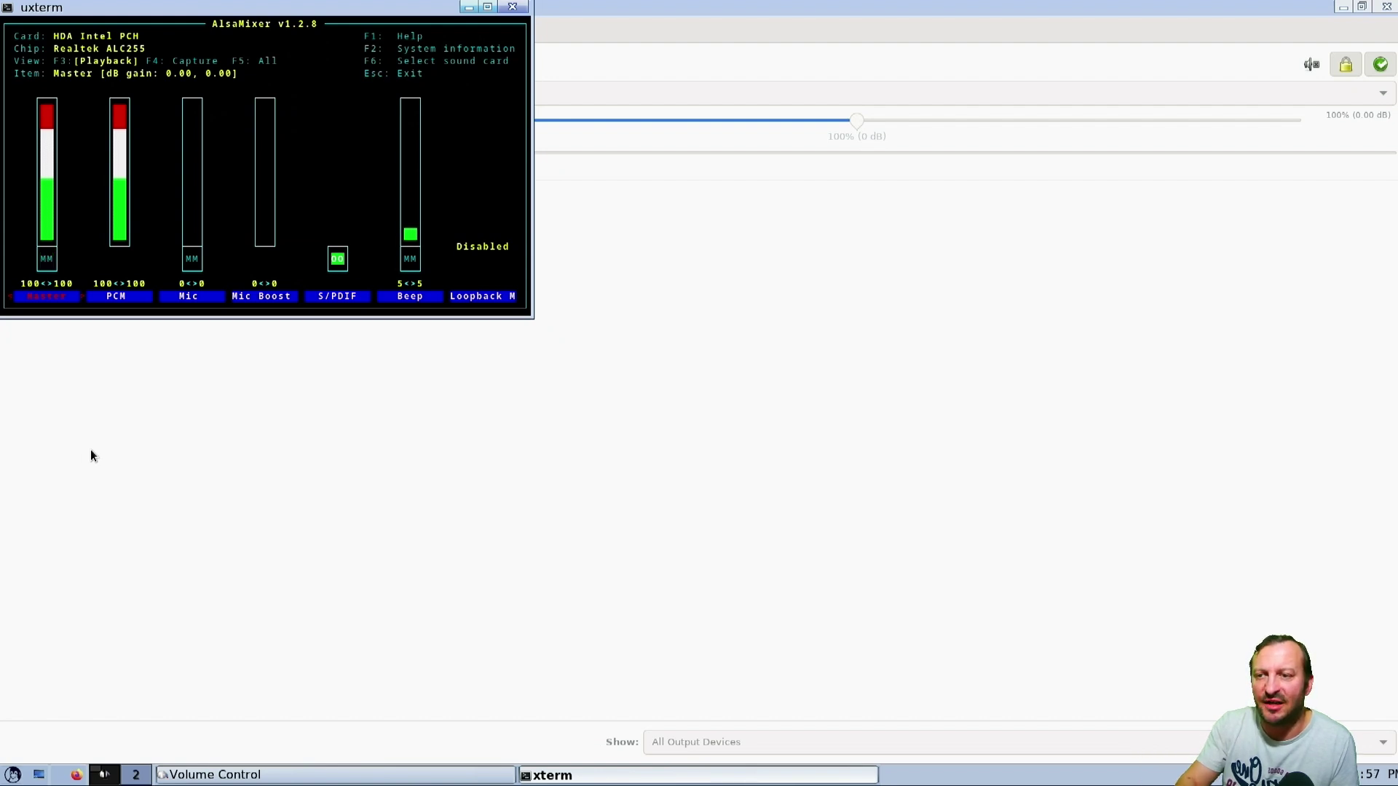
pyautogui.press('m')
pyautogui.press('m')
pyautogui.press('m')
pyautogui.press('m')
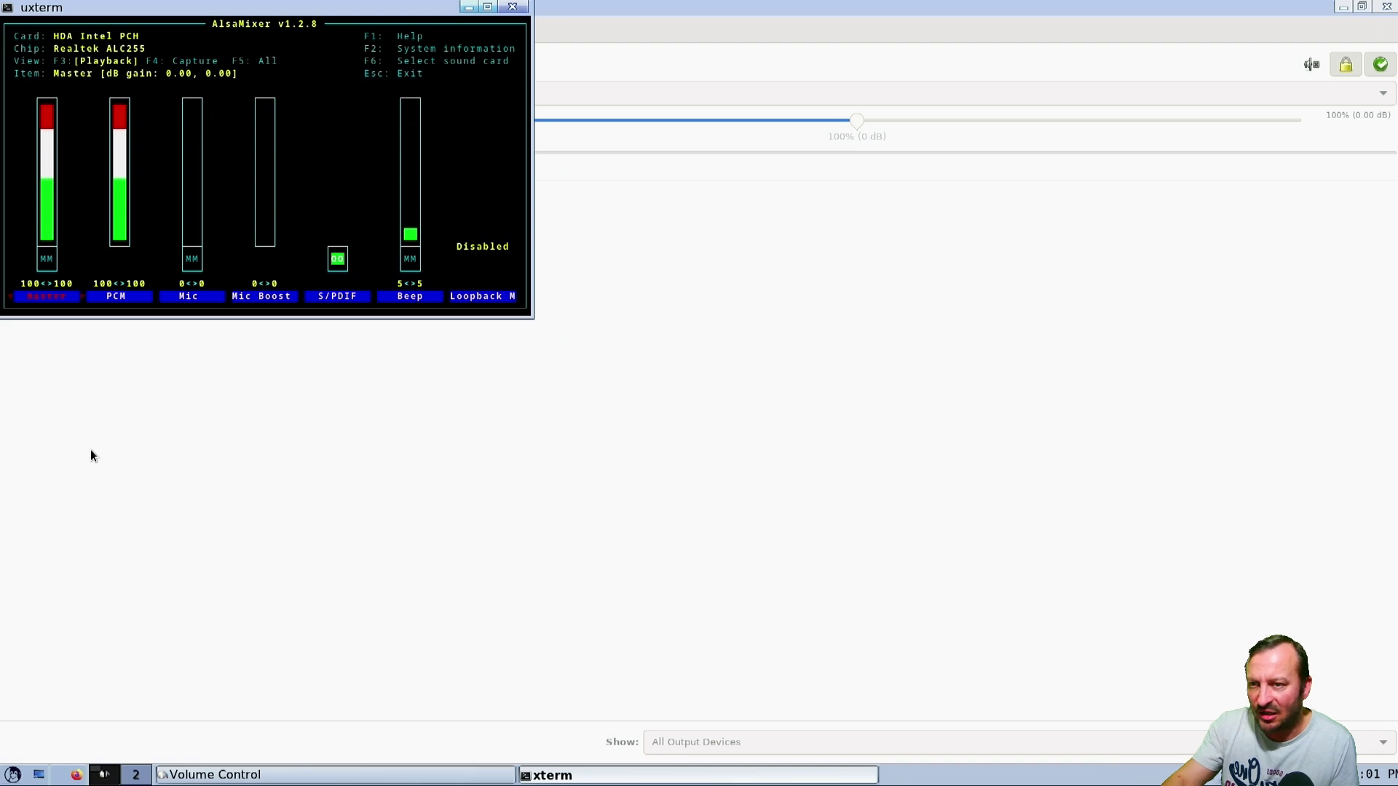
pyautogui.press('Escape')
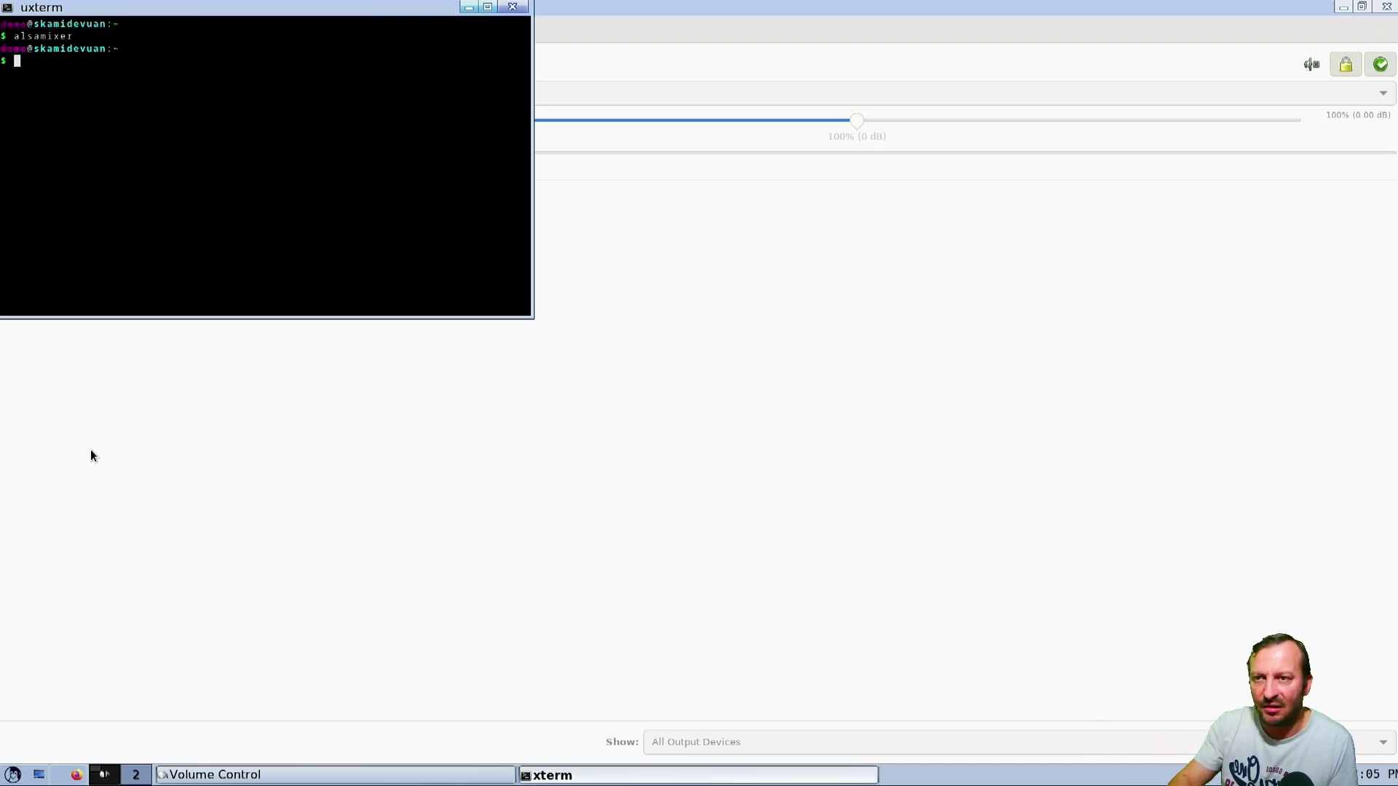
pyautogui.hotkey('ctrl', 'd')
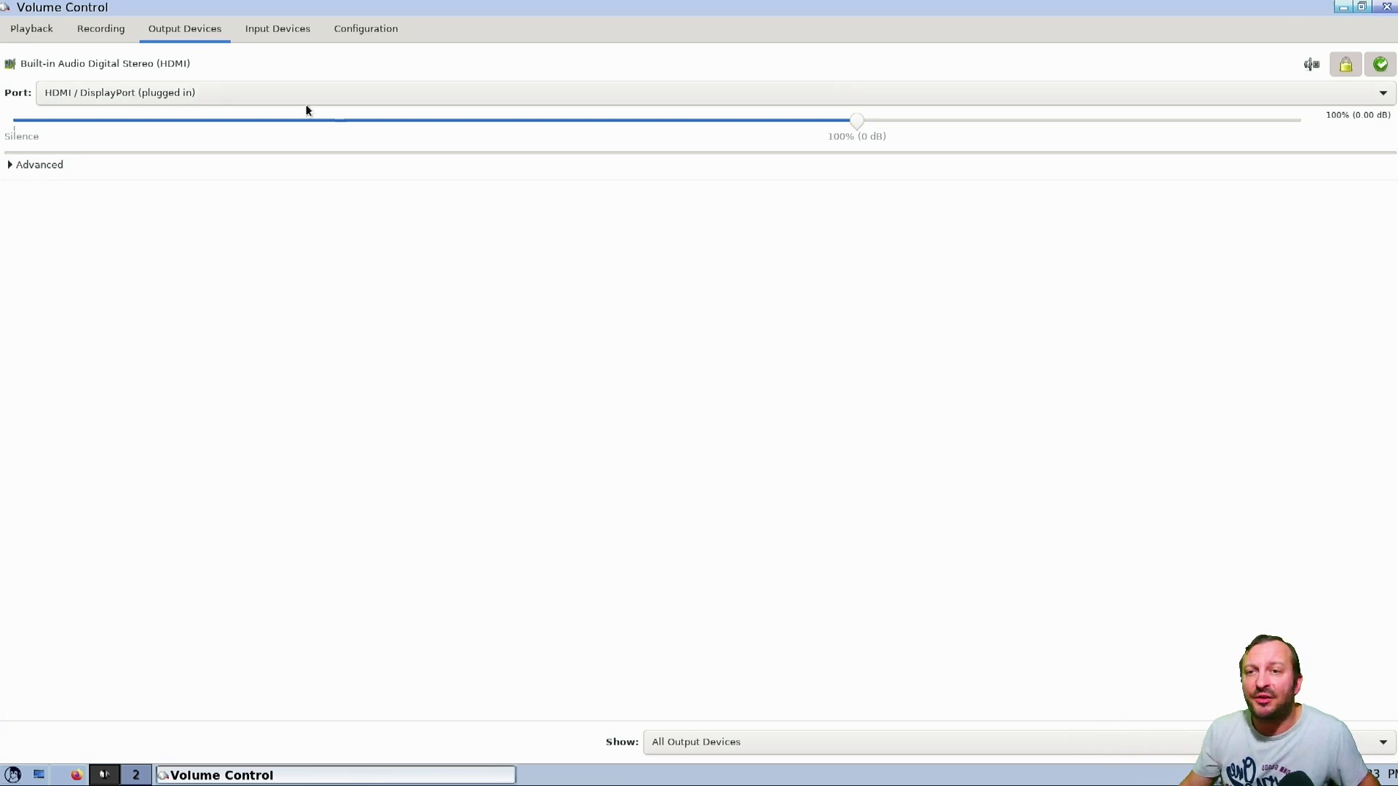
# Examine the Built-in Audio profile choices and the playback volumes, then close the Volume Control.
pyautogui.click(362, 23)
pyautogui.click(282, 96)
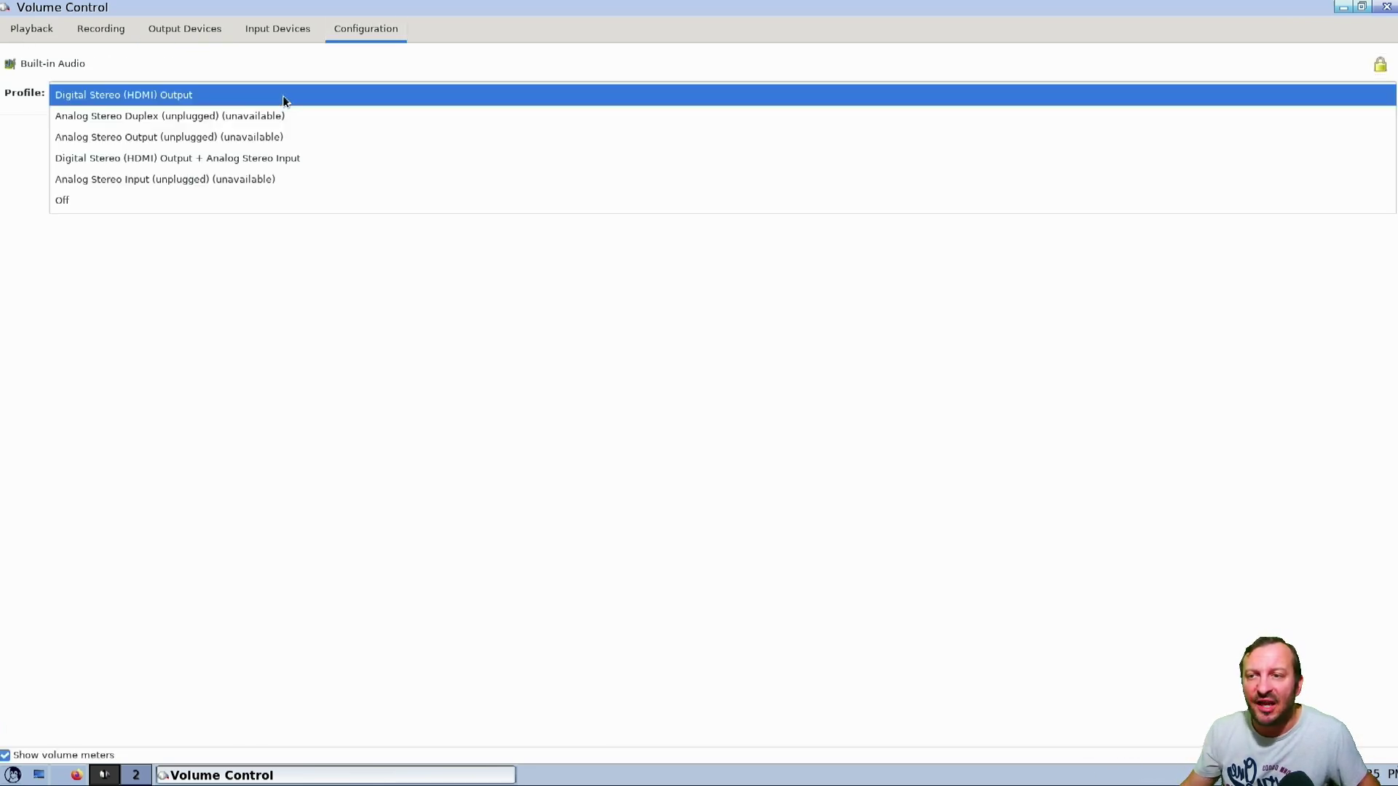
pyautogui.click(224, 57)
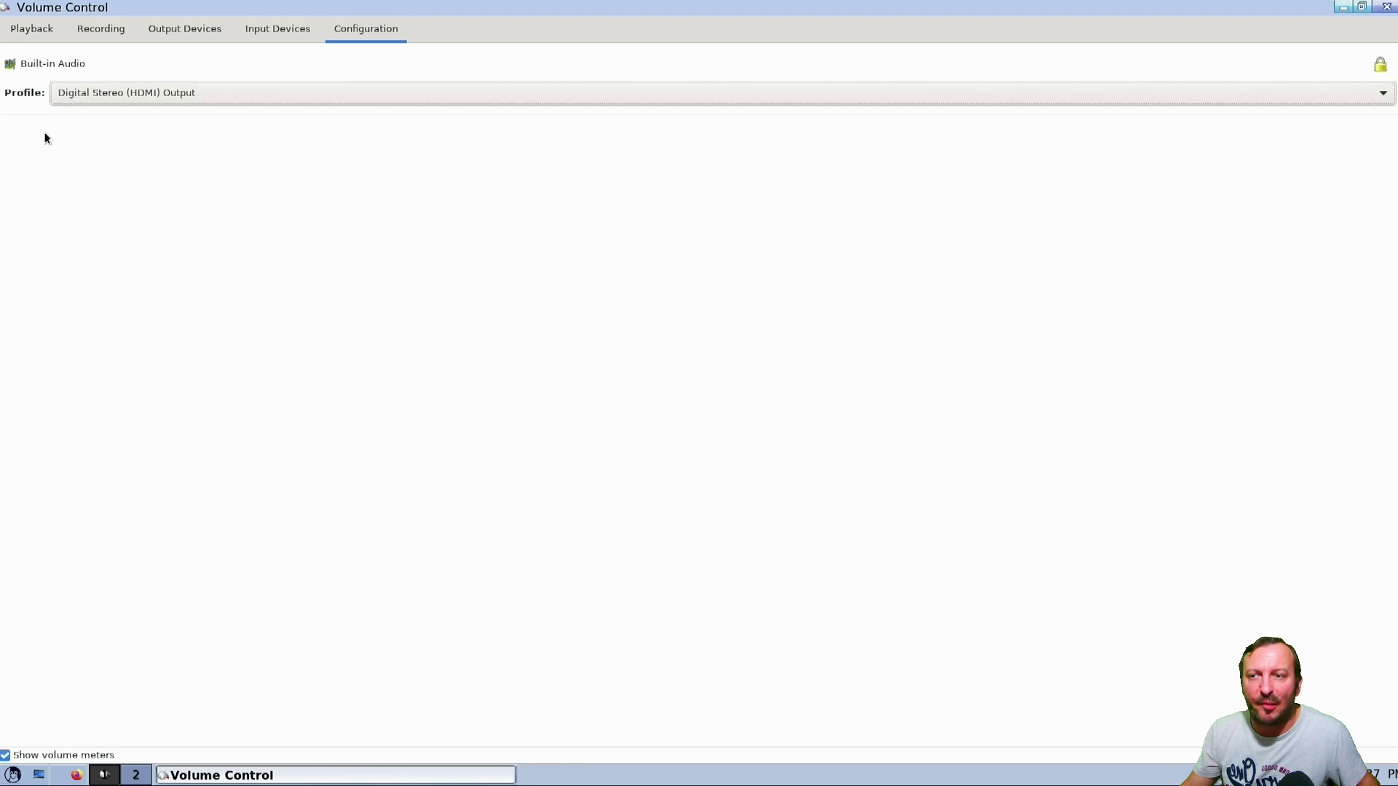
pyautogui.click(37, 33)
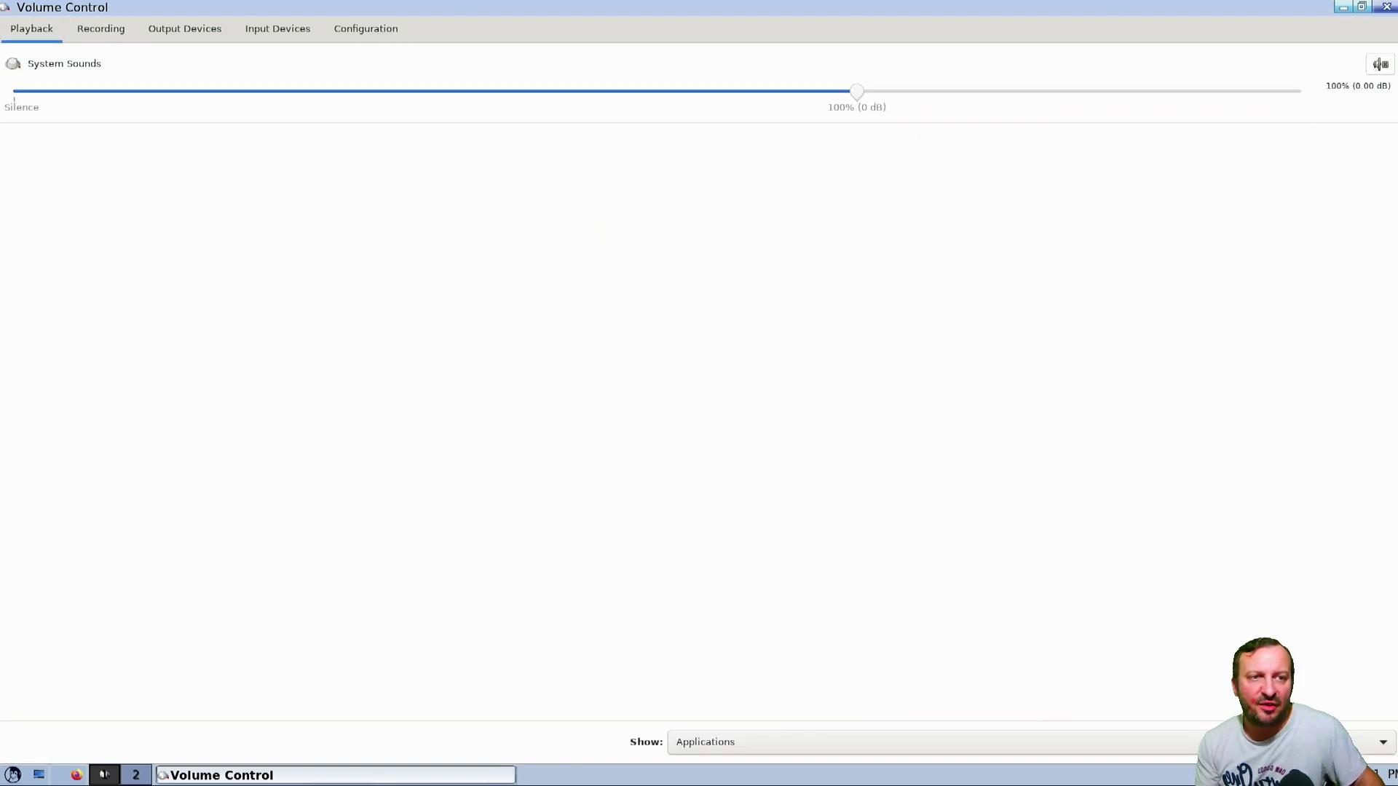
pyautogui.click(1385, 7)
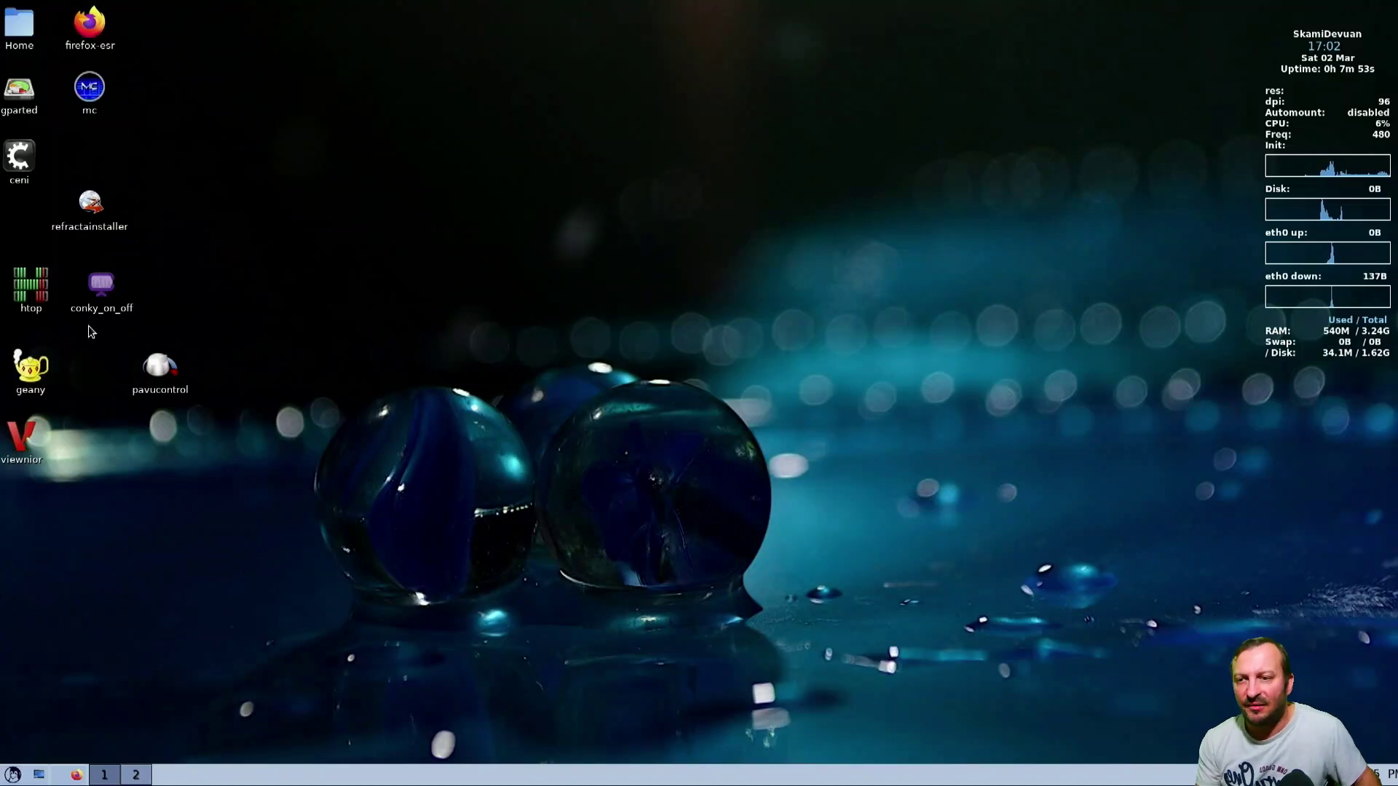
# Launch the Geany editor and the Viewnior image viewer in turn, closing each one.
pyautogui.click(48, 386)
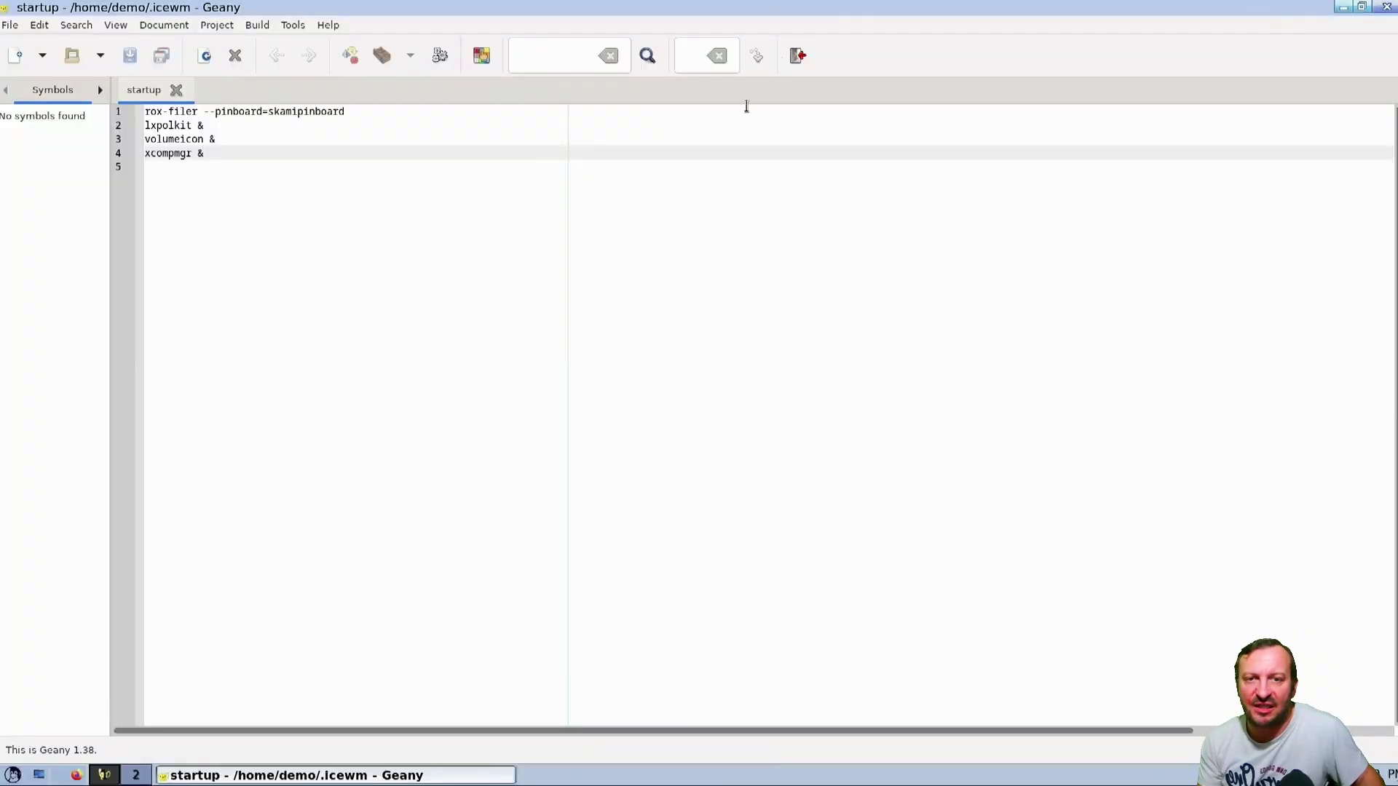
pyautogui.click(797, 56)
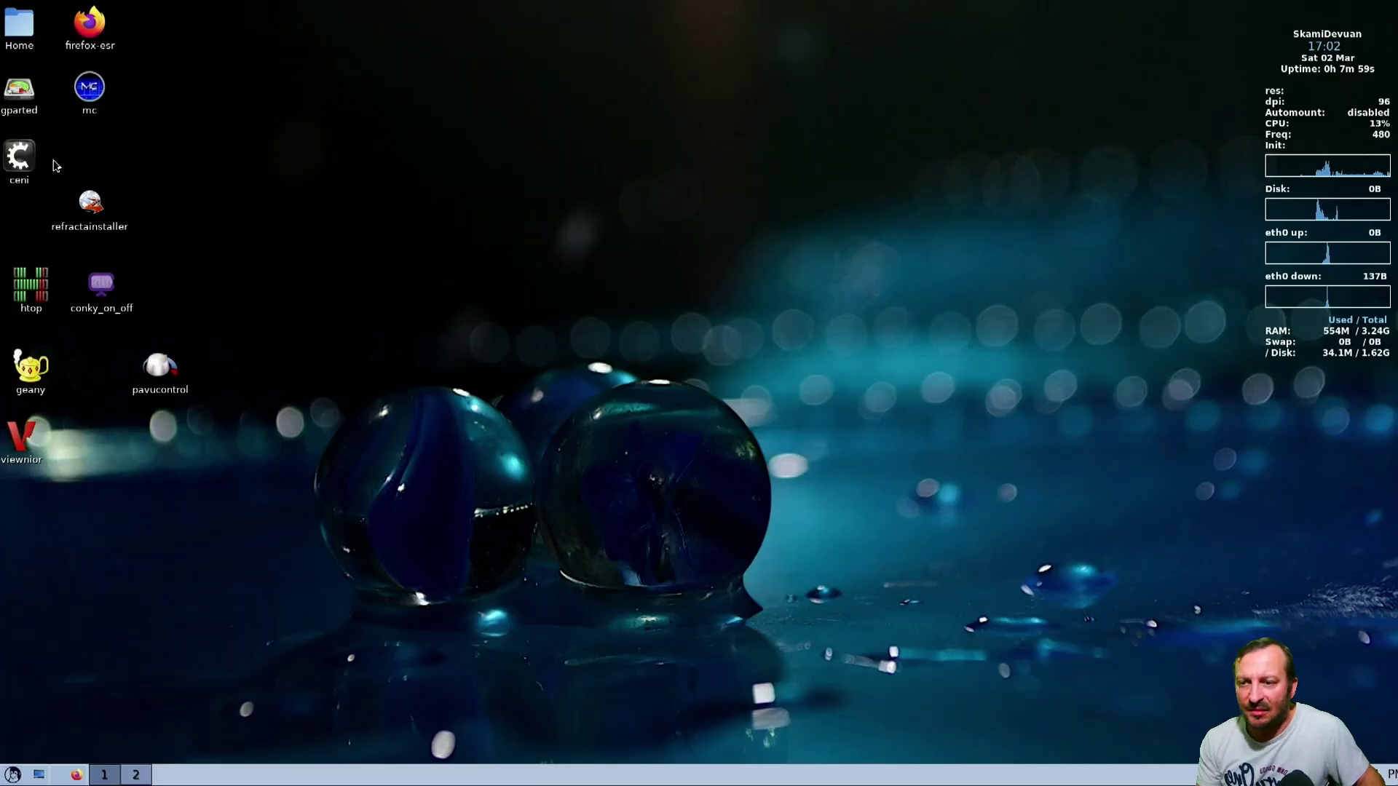
pyautogui.click(22, 437)
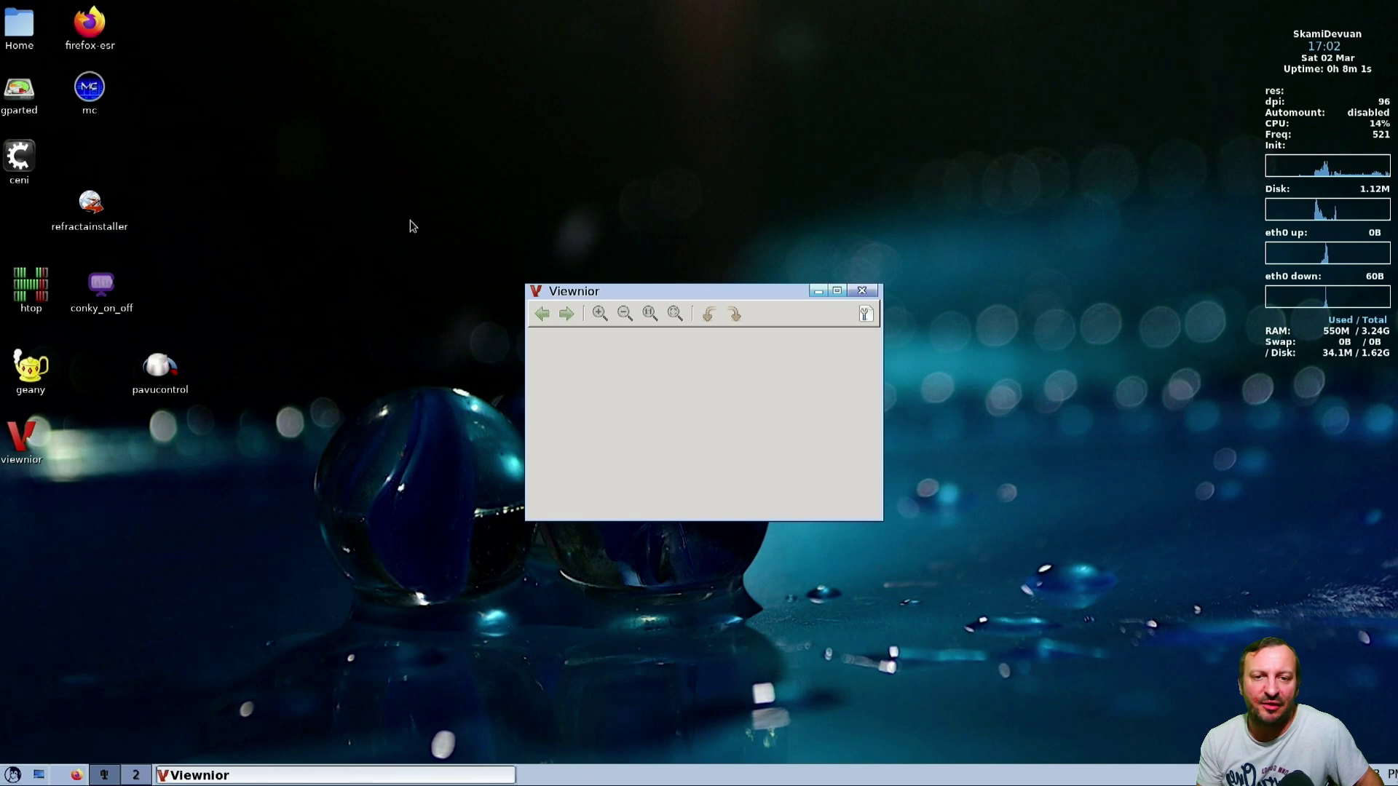
pyautogui.click(861, 290)
# Open the home folder and try to open found-lost-marbles.jpg.
pyautogui.click(21, 48)
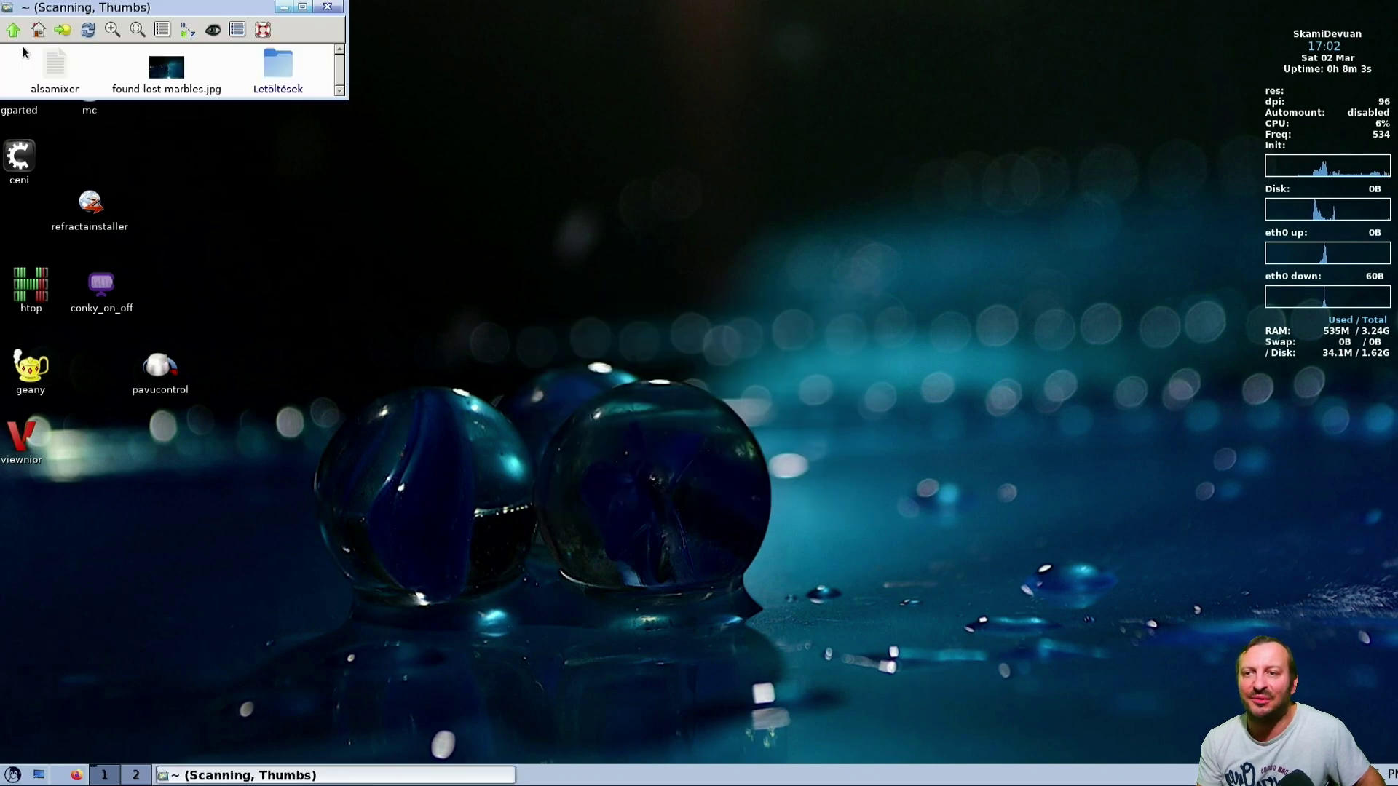
pyautogui.click(186, 78)
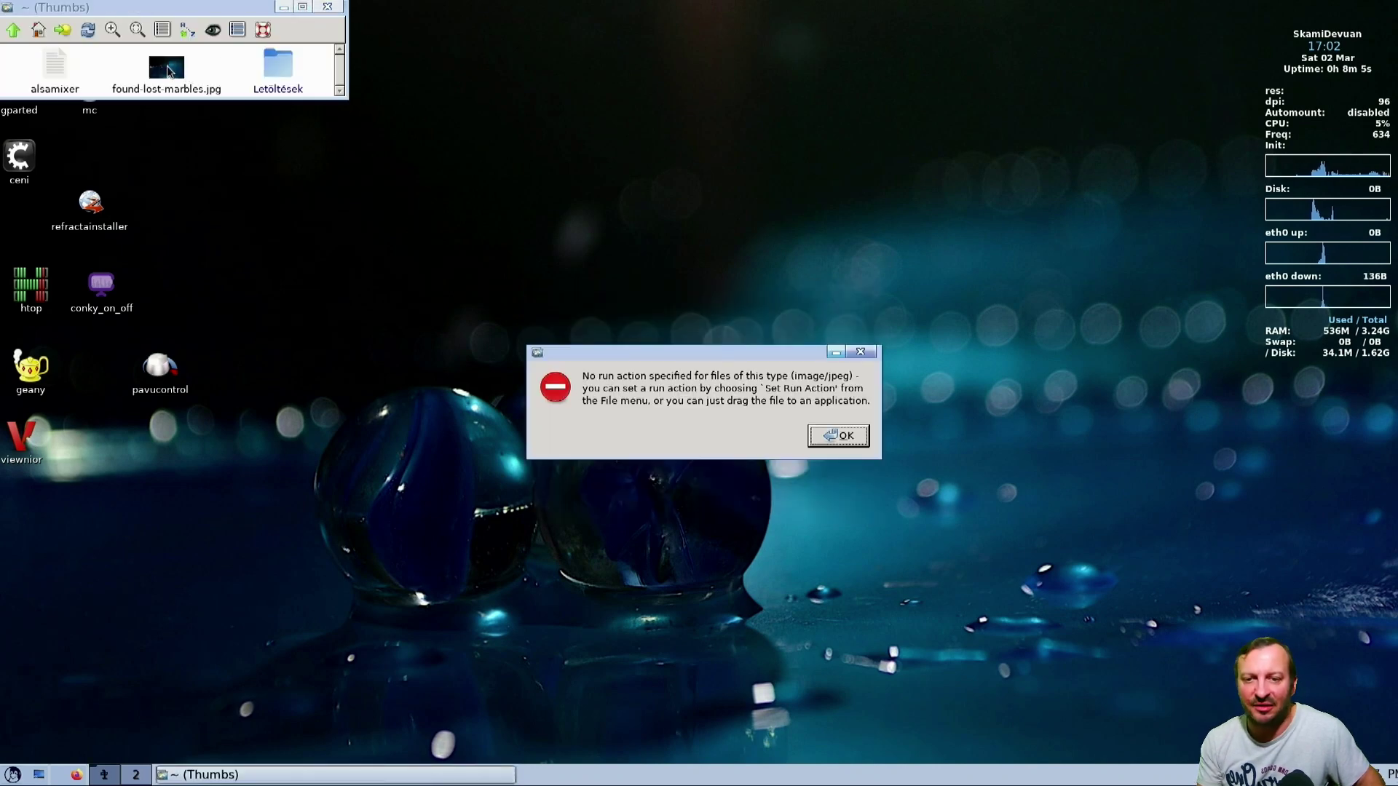
pyautogui.click(822, 435)
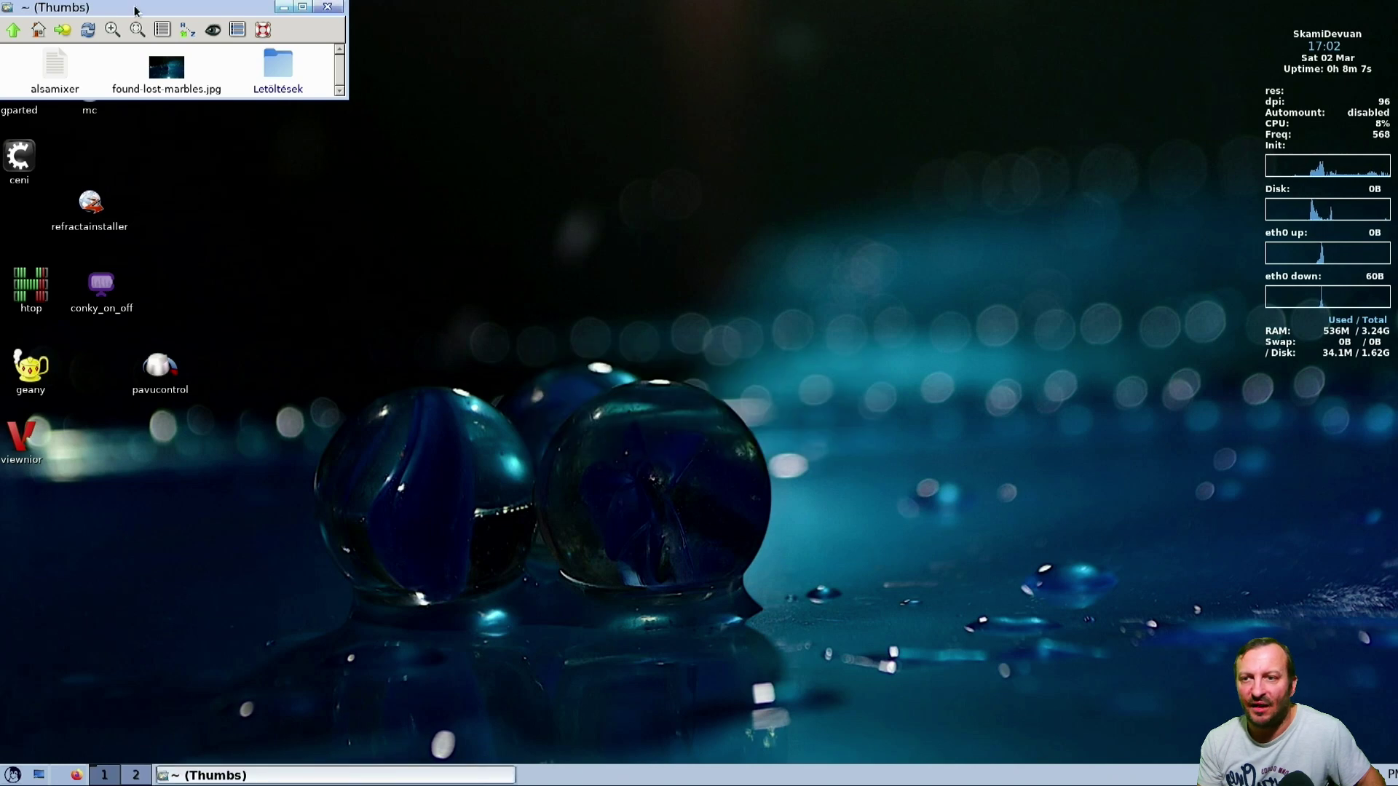
# Set the run action for files of type JPEG image to the shell command viewnior "$@".
pyautogui.rightClick(167, 70)
pyautogui.moveTo(168, 73)
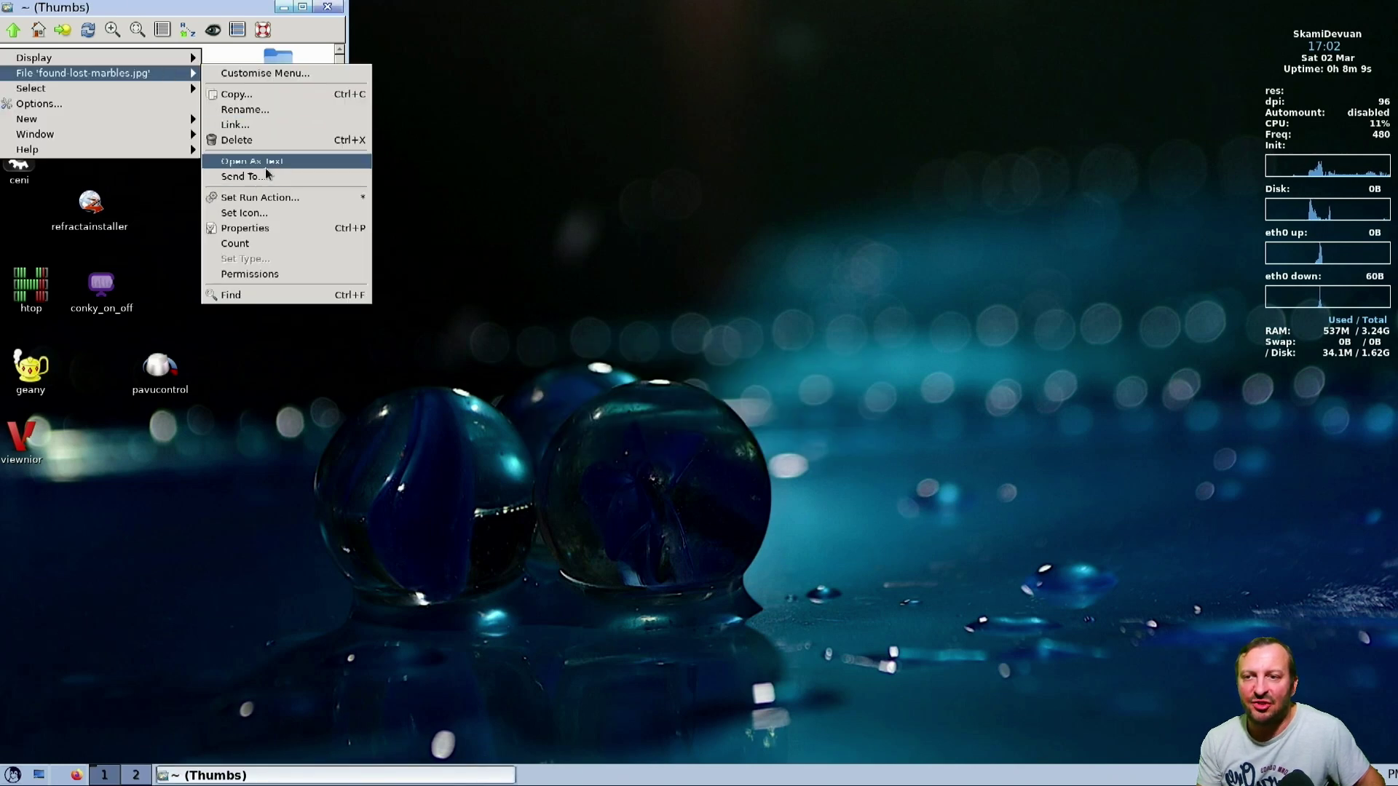
pyautogui.click(295, 197)
pyautogui.write('viewnio')
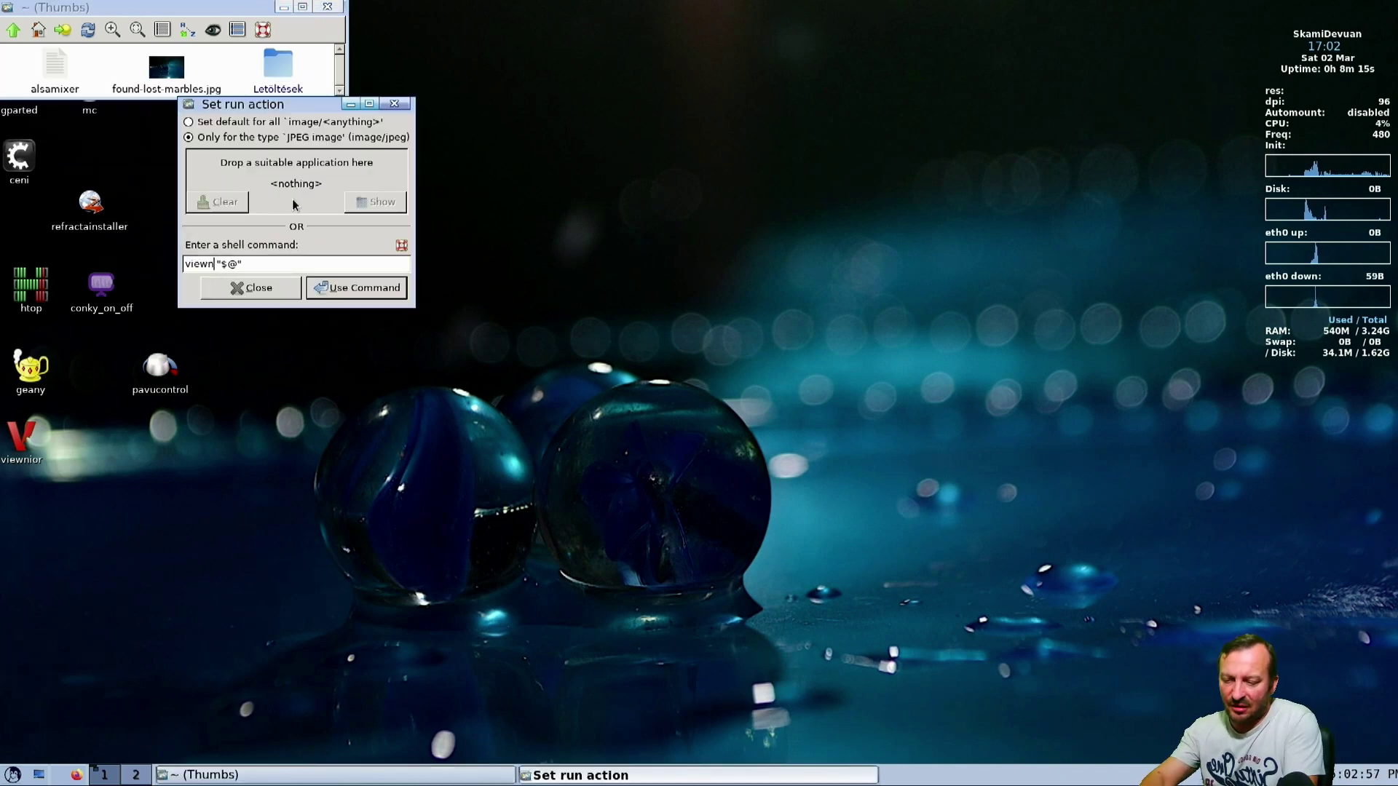
pyautogui.write('r')
pyautogui.press('Return')
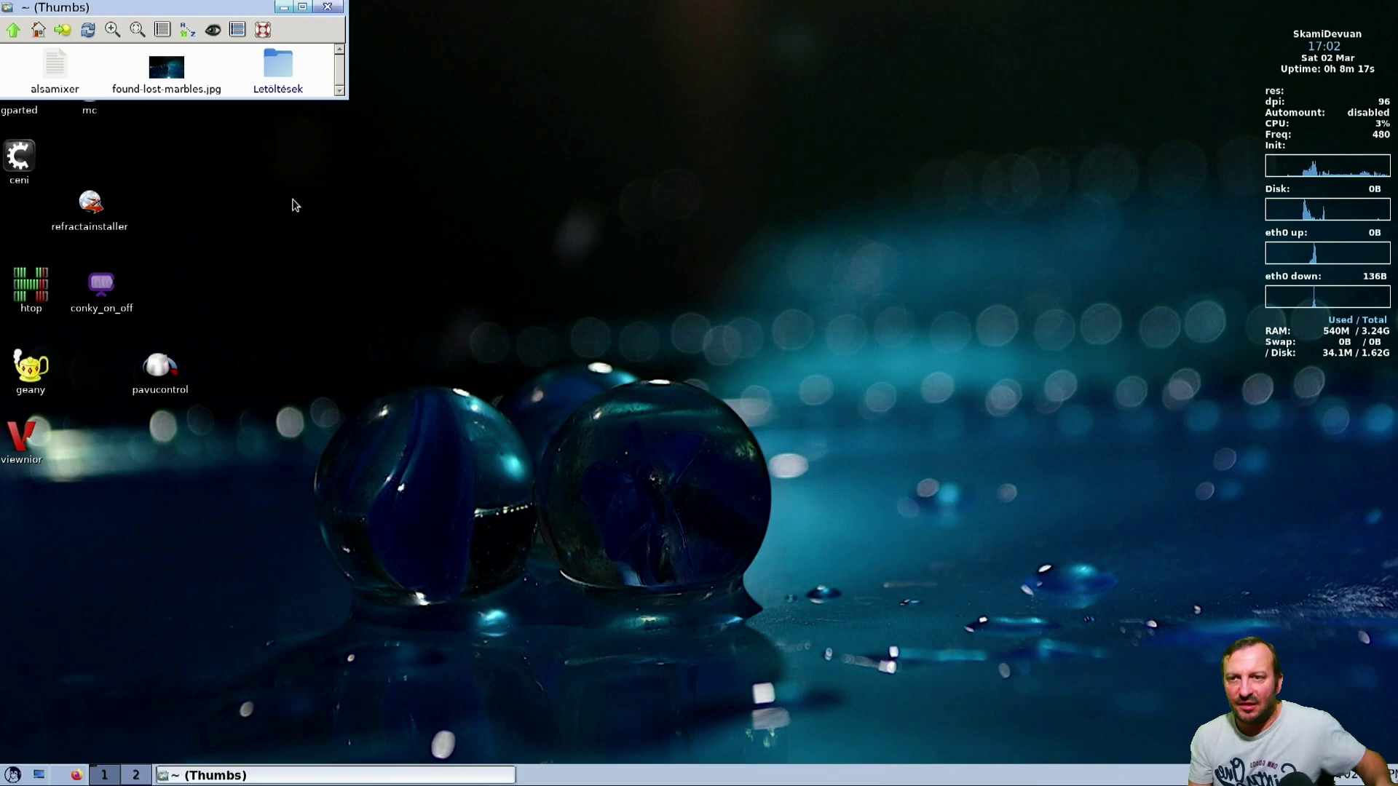
# Open found-lost-marbles.jpg, close the home folder window and maximize the image viewer.
pyautogui.doubleClick(170, 69)
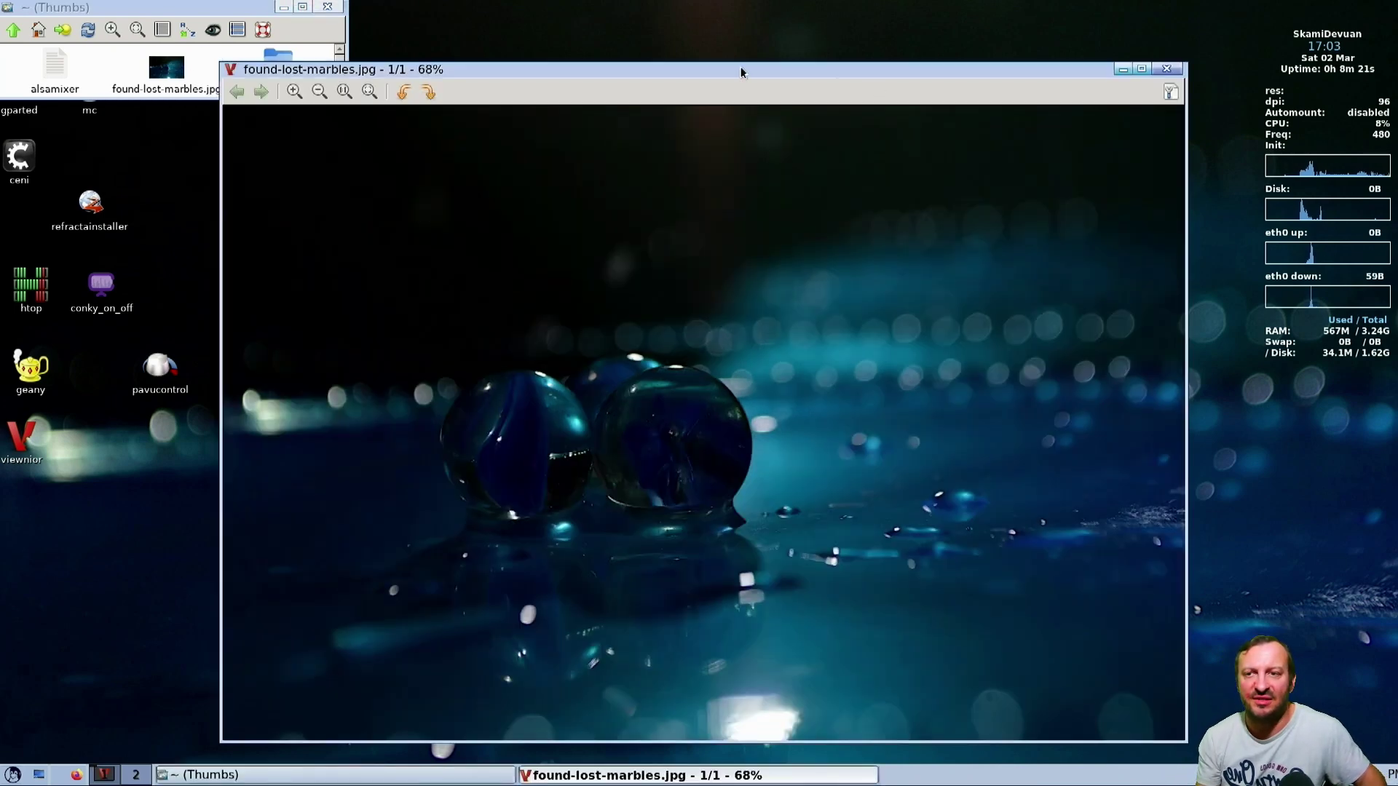
pyautogui.click(327, 6)
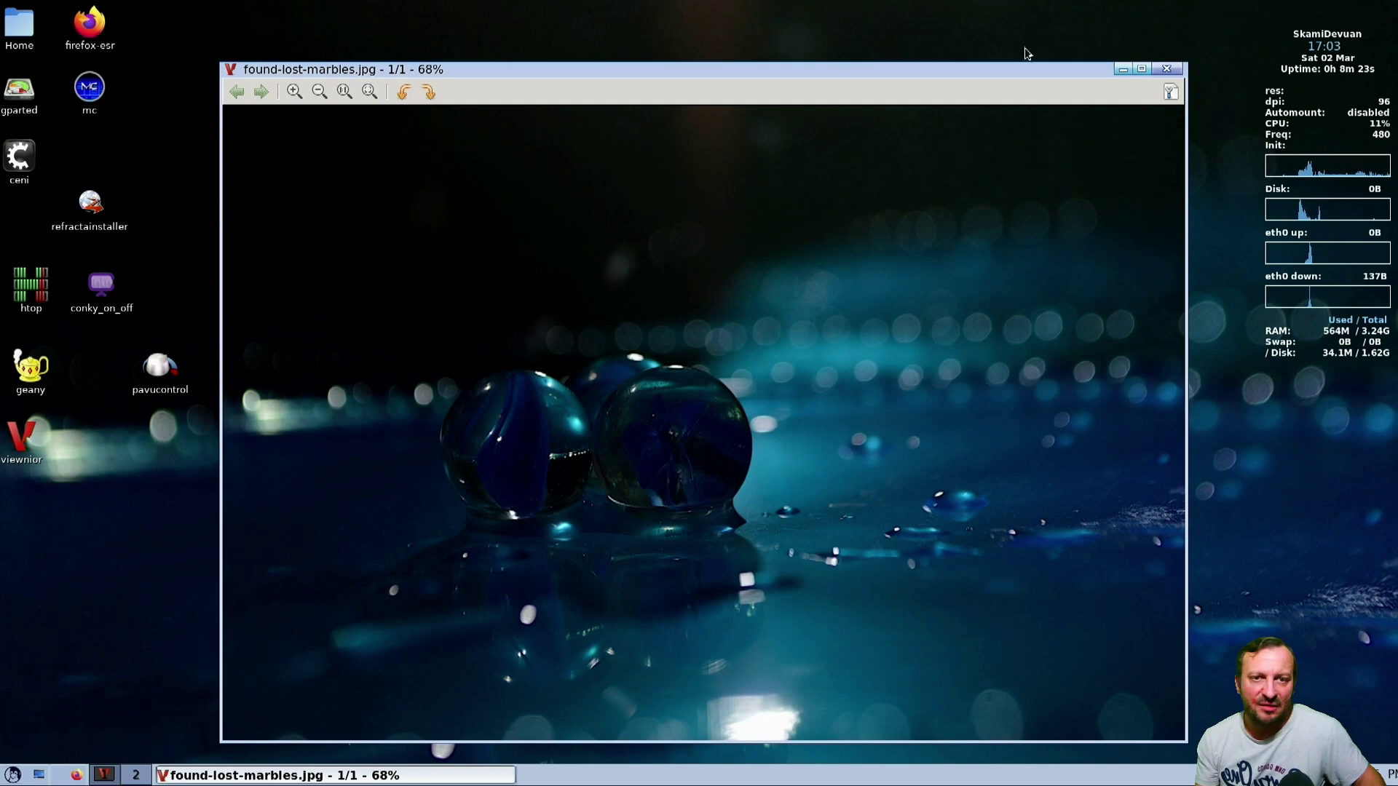
pyautogui.click(1141, 69)
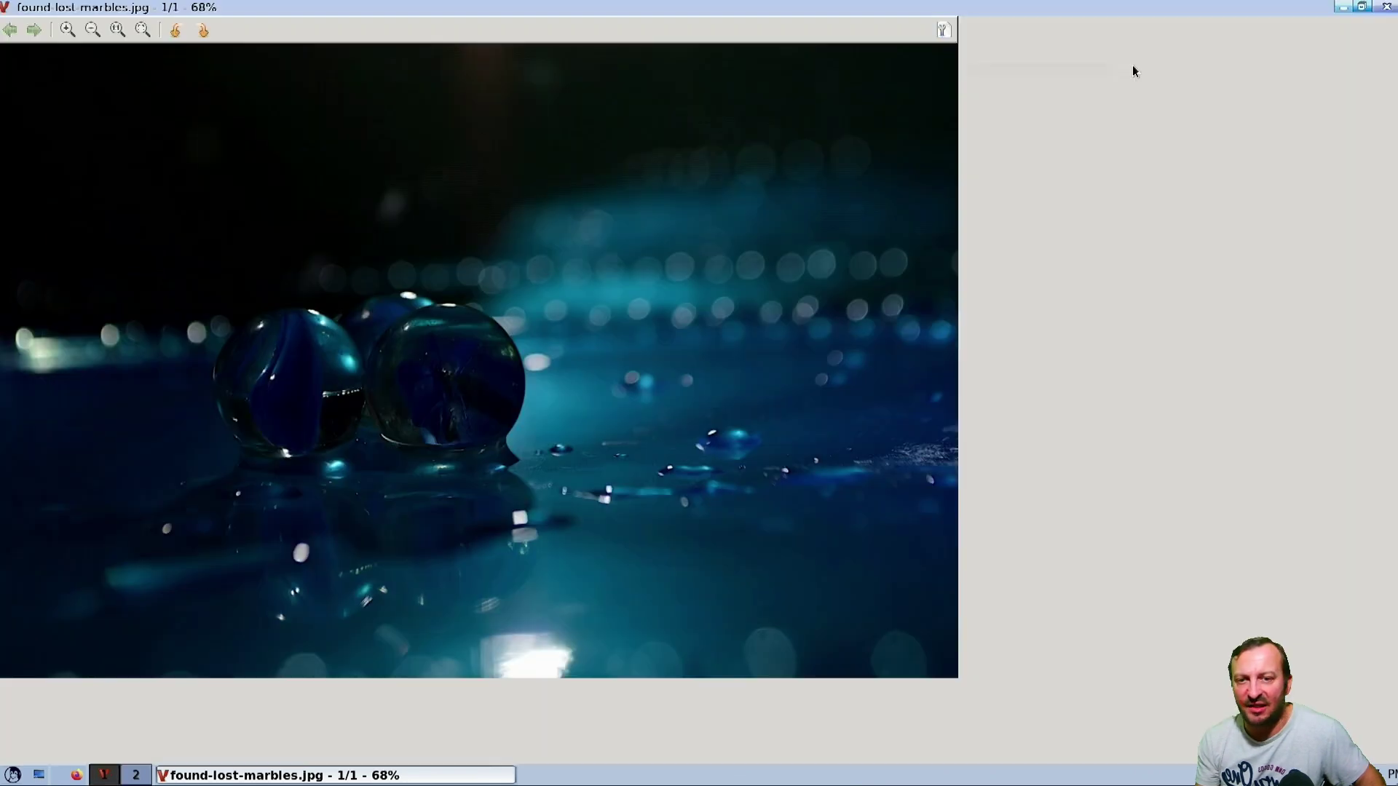
# Close the image viewer, launch the Ceni network configurator and move its window towards the middle of the desktop.
pyautogui.click(1389, 9)
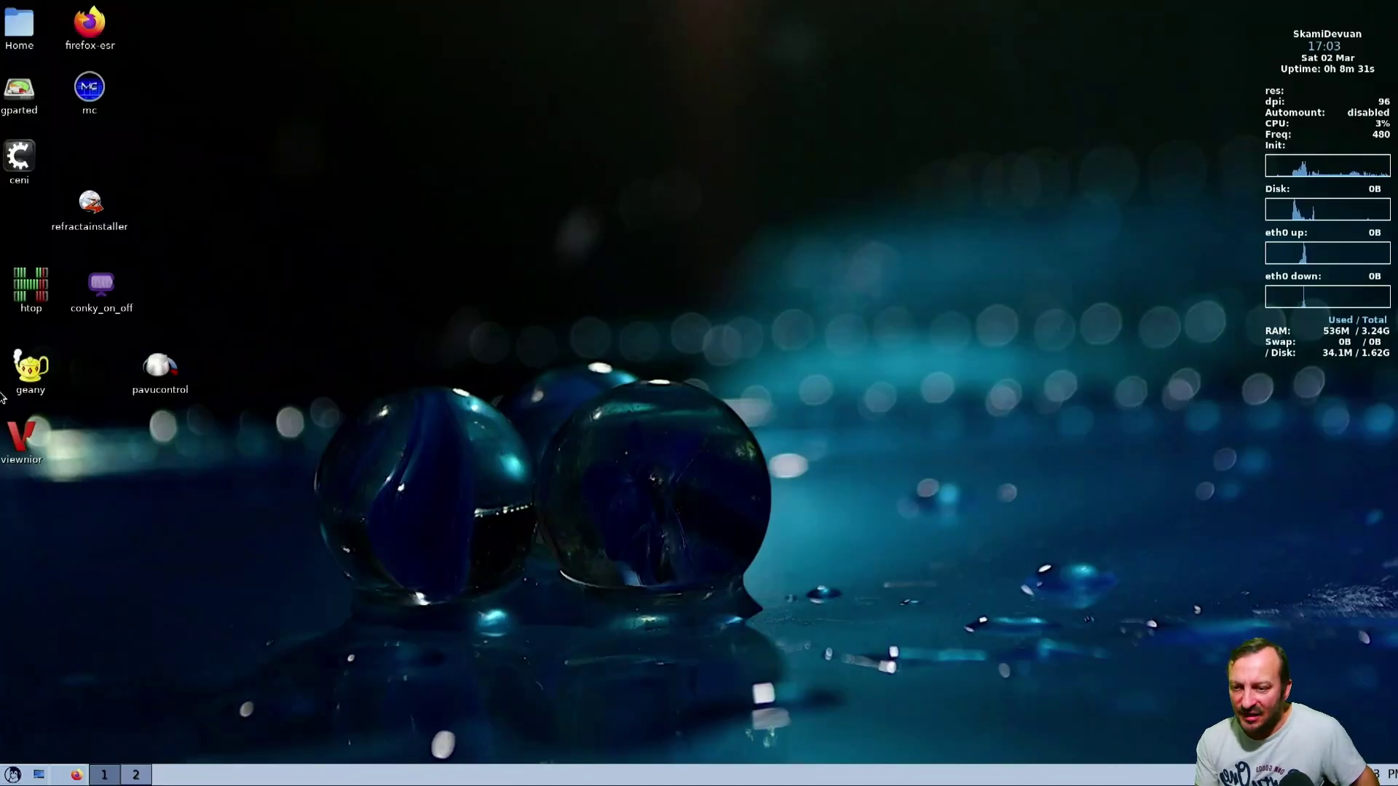
pyautogui.click(13, 774)
pyautogui.moveTo(110, 562)
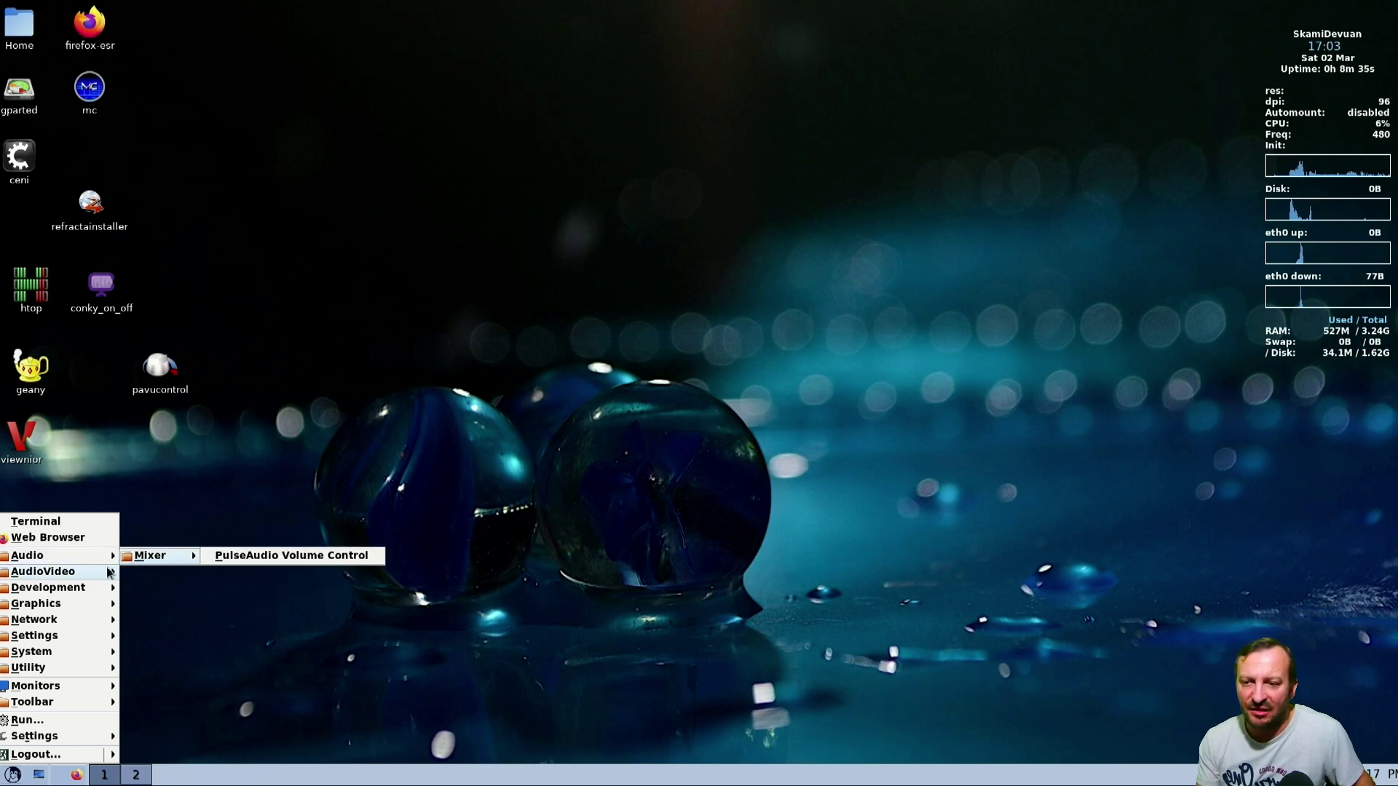
pyautogui.moveTo(104, 588)
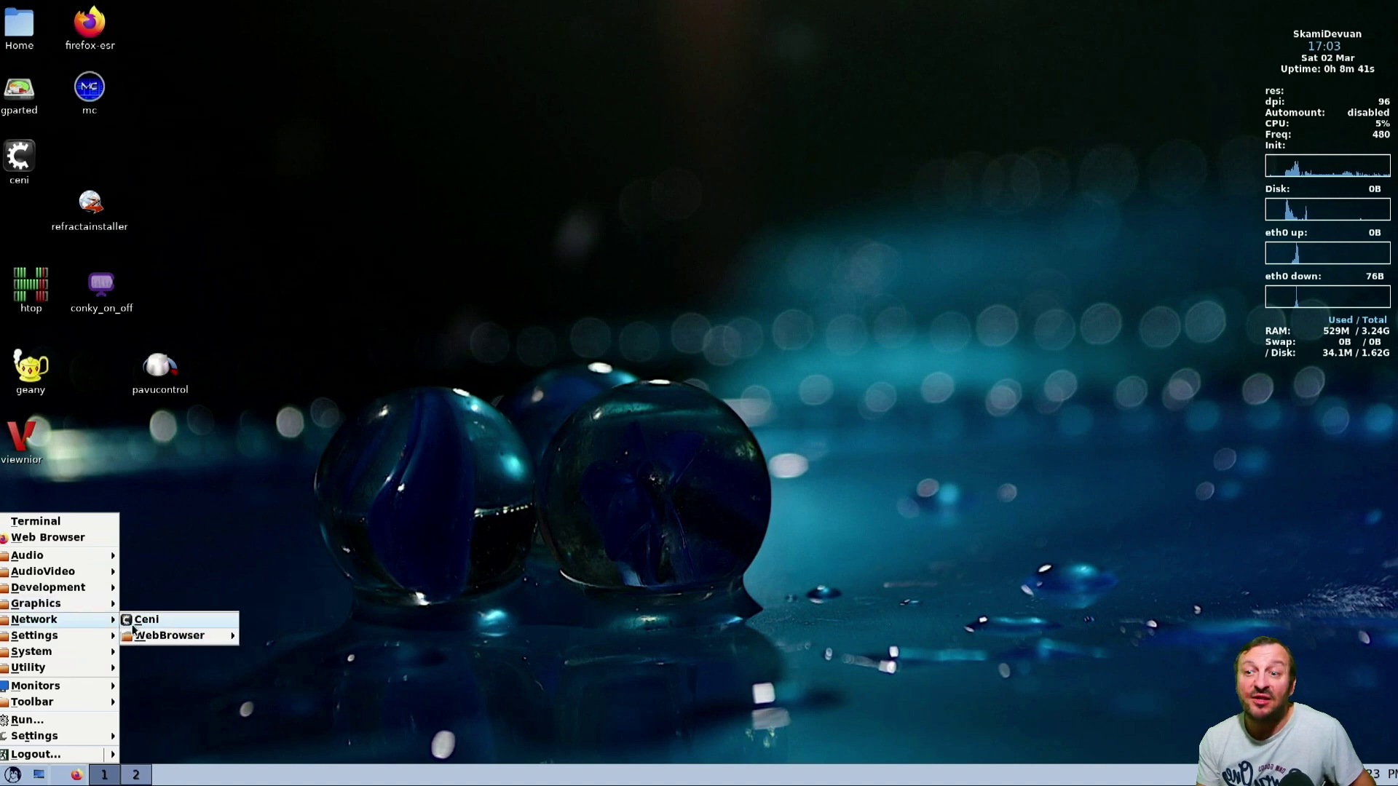
pyautogui.click(146, 621)
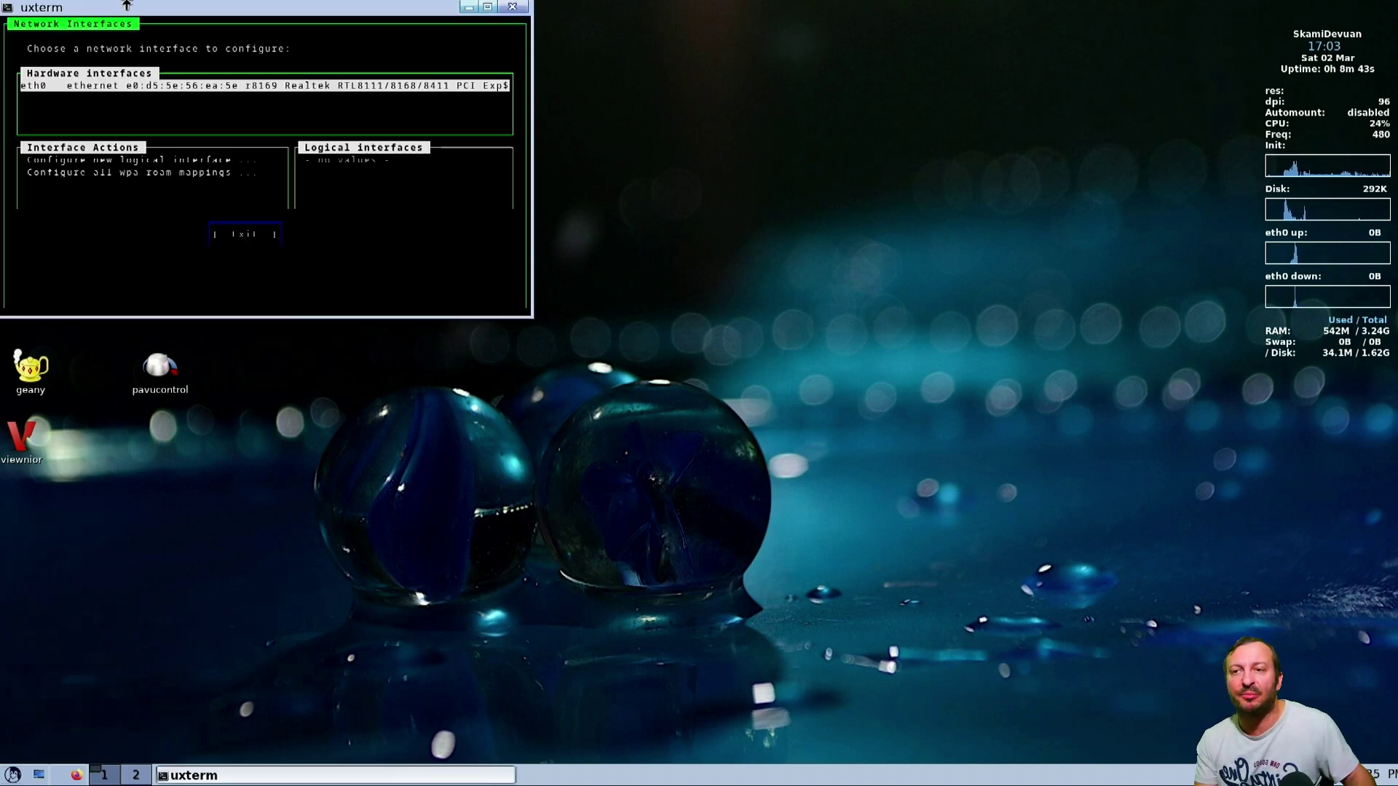
pyautogui.moveTo(268, 9); pyautogui.dragTo(692, 92)
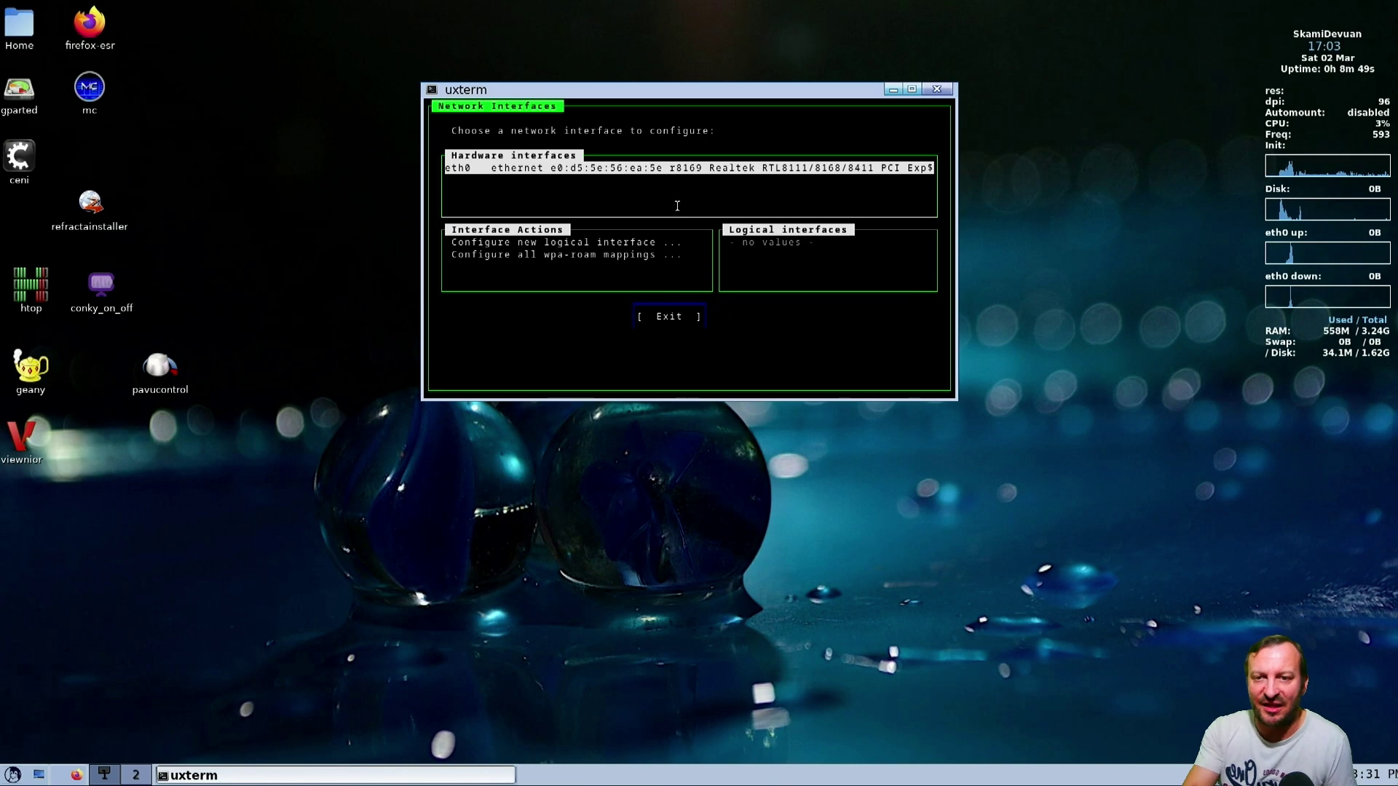
# View the configuration choices for the eth0 interface, cancel them and exit Ceni.
pyautogui.press('Return')
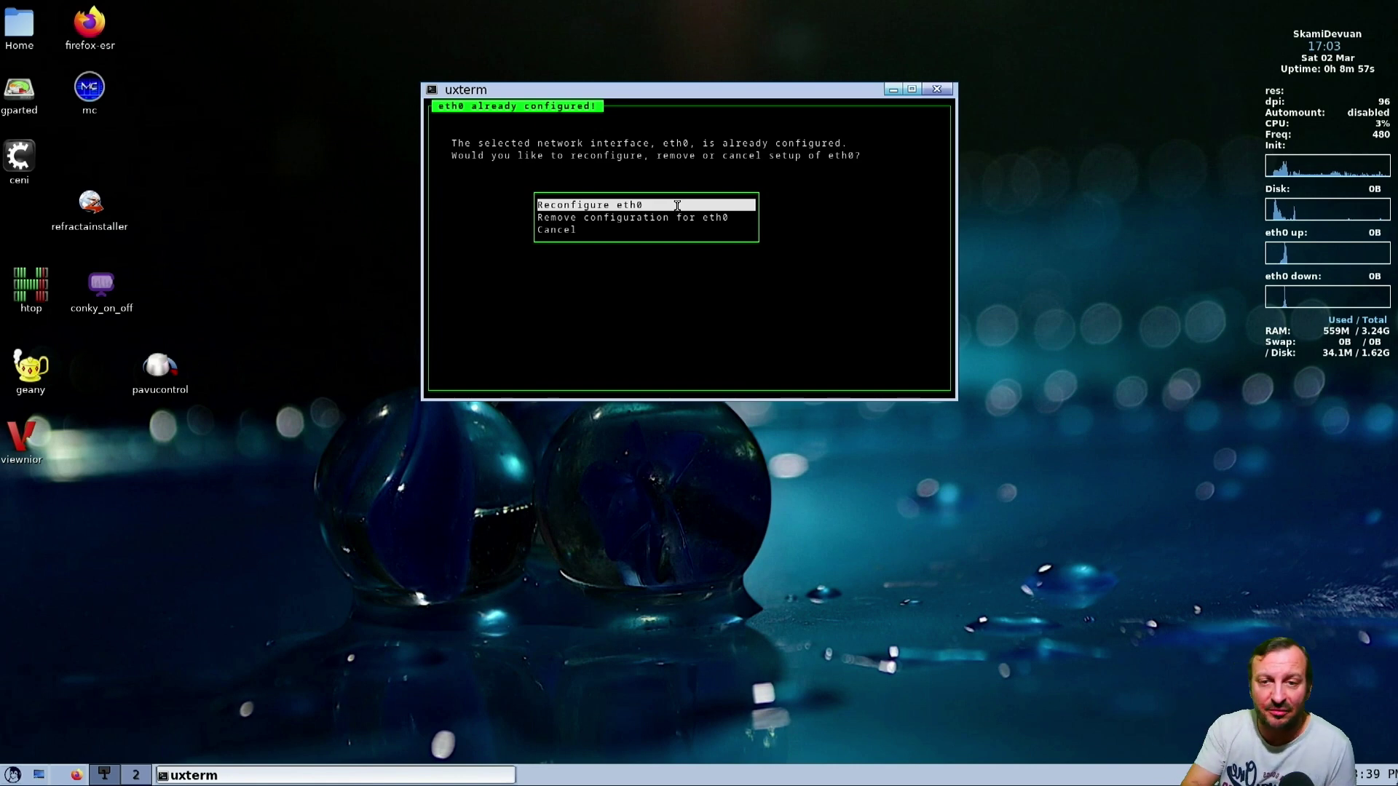
pyautogui.press('Down')
pyautogui.press('Down')
pyautogui.press('Return')
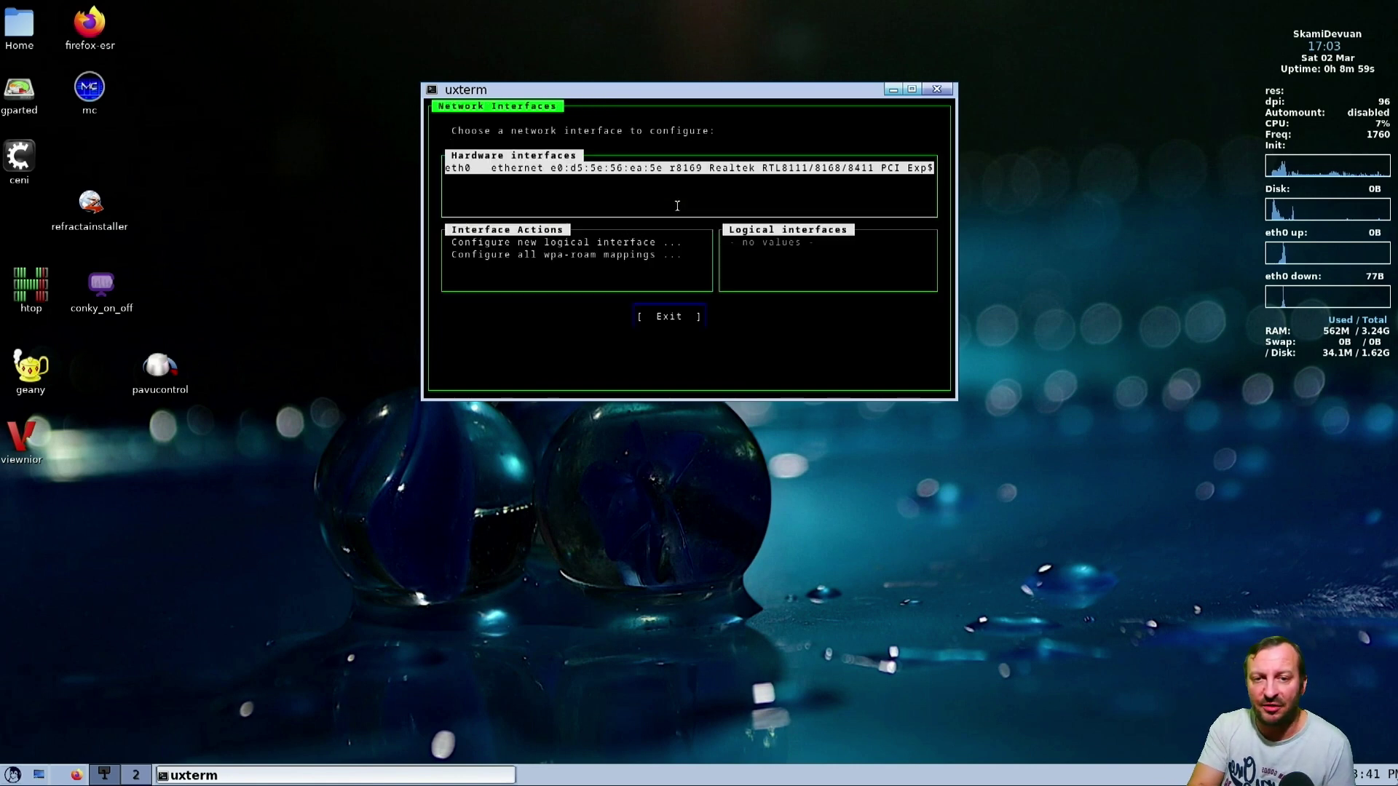
pyautogui.press('Tab')
pyautogui.press('Tab')
pyautogui.press('Tab')
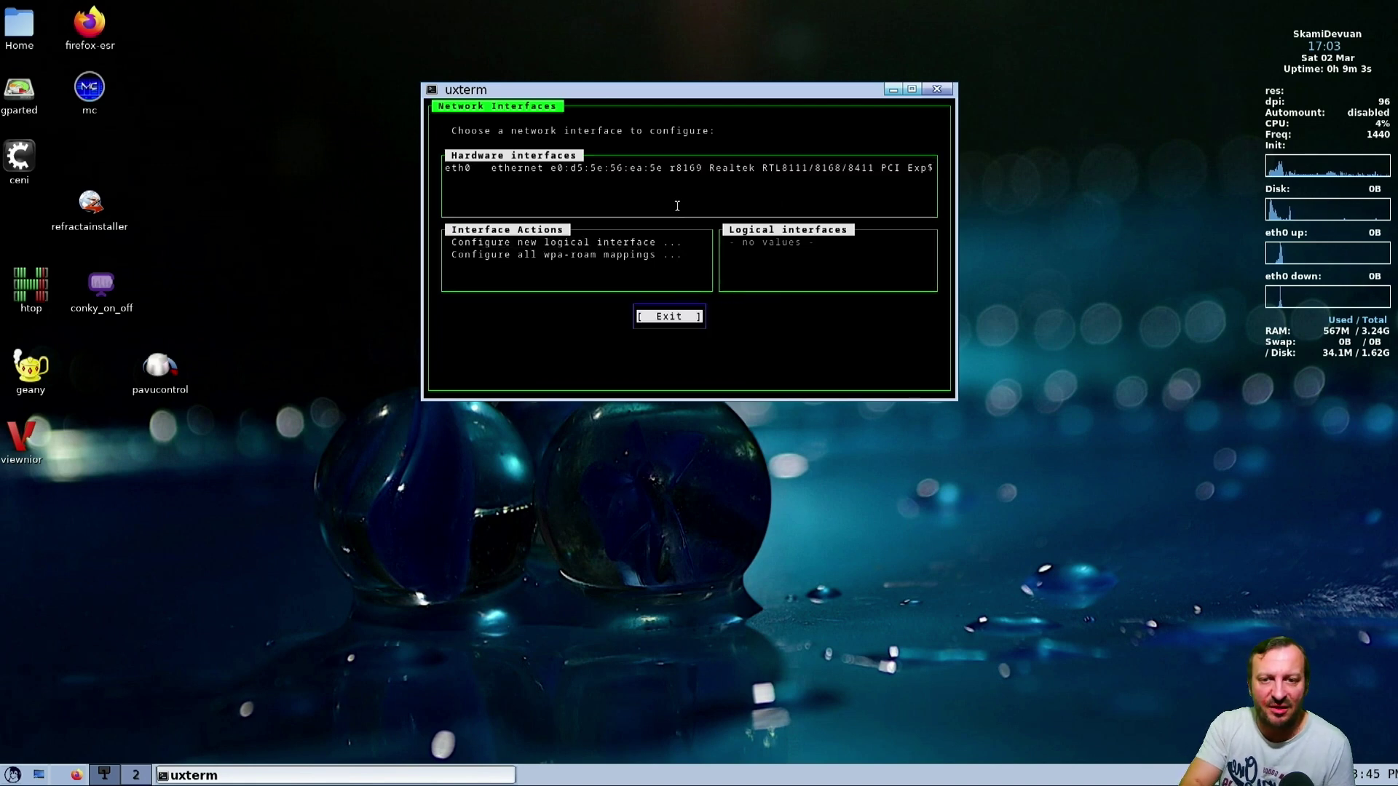
pyautogui.press('Return')
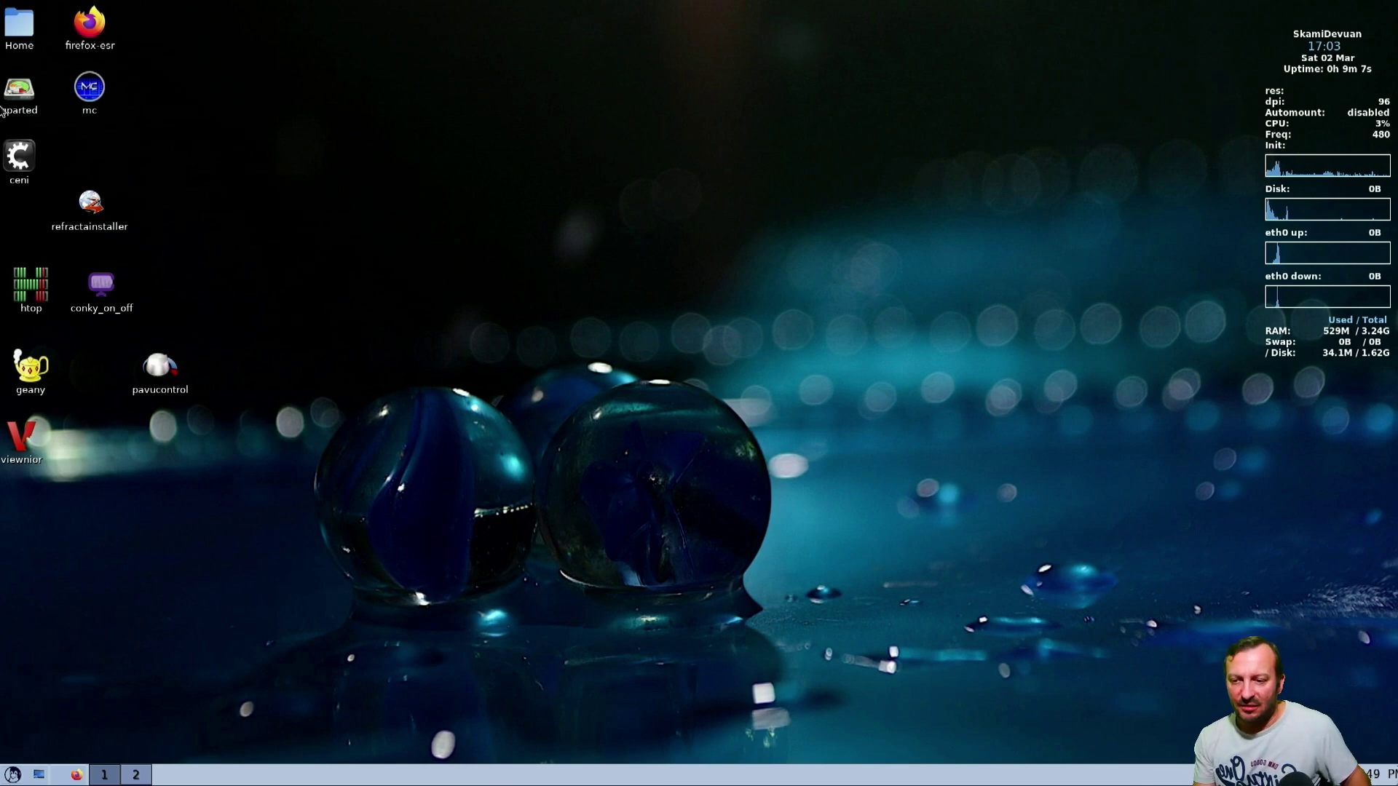
# Examine the Utility and System program categories, including FileTools, Monitor and wmshutdown.
pyautogui.click(13, 775)
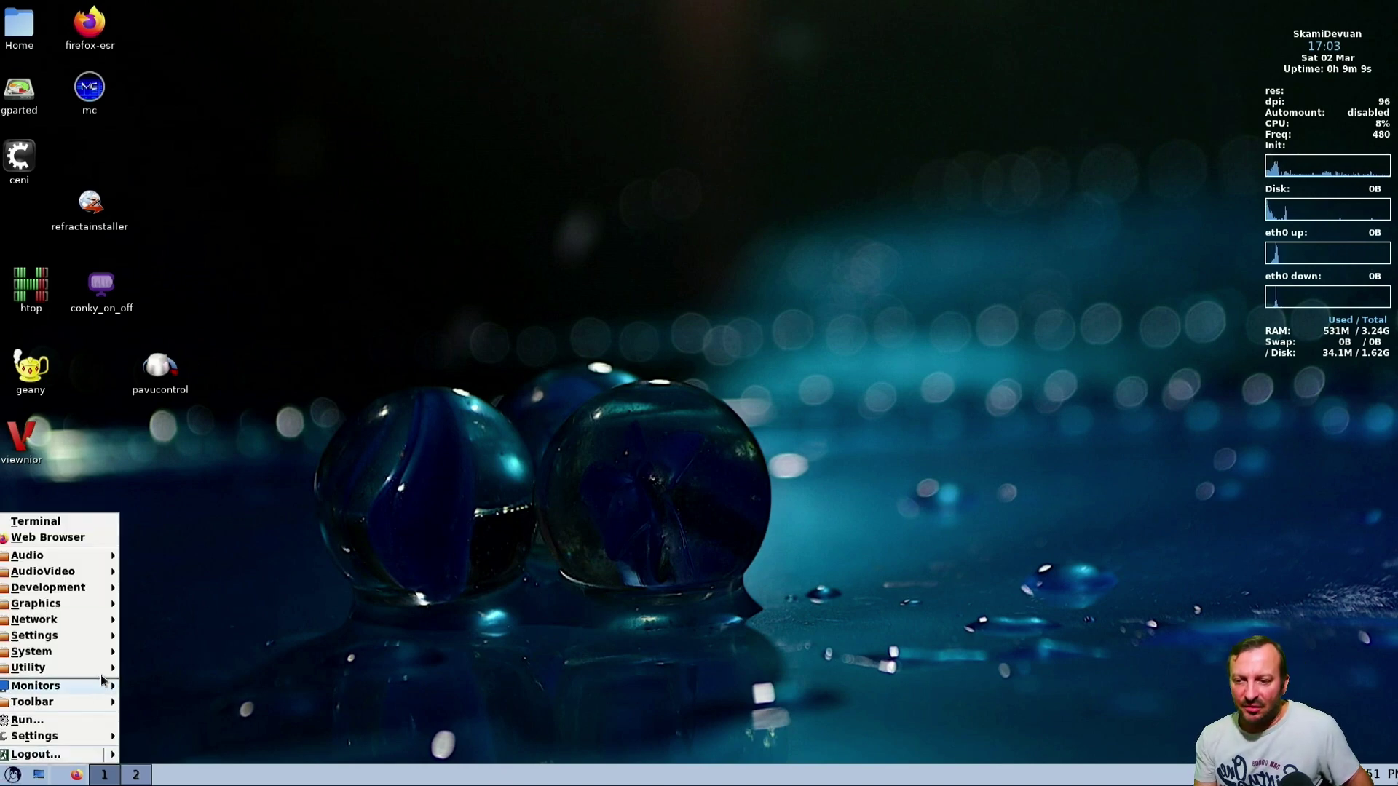
pyautogui.moveTo(110, 668)
pyautogui.moveTo(214, 685)
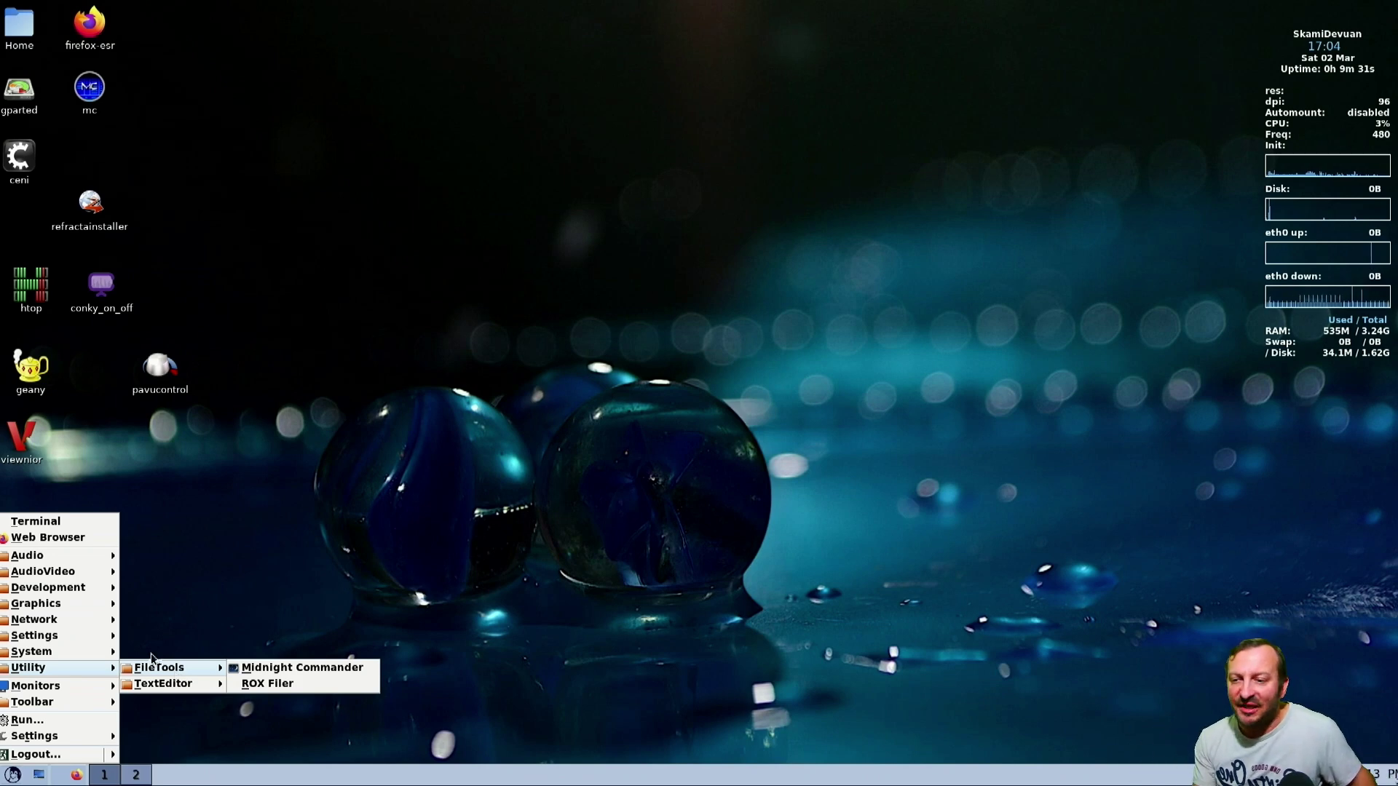
pyautogui.moveTo(73, 652)
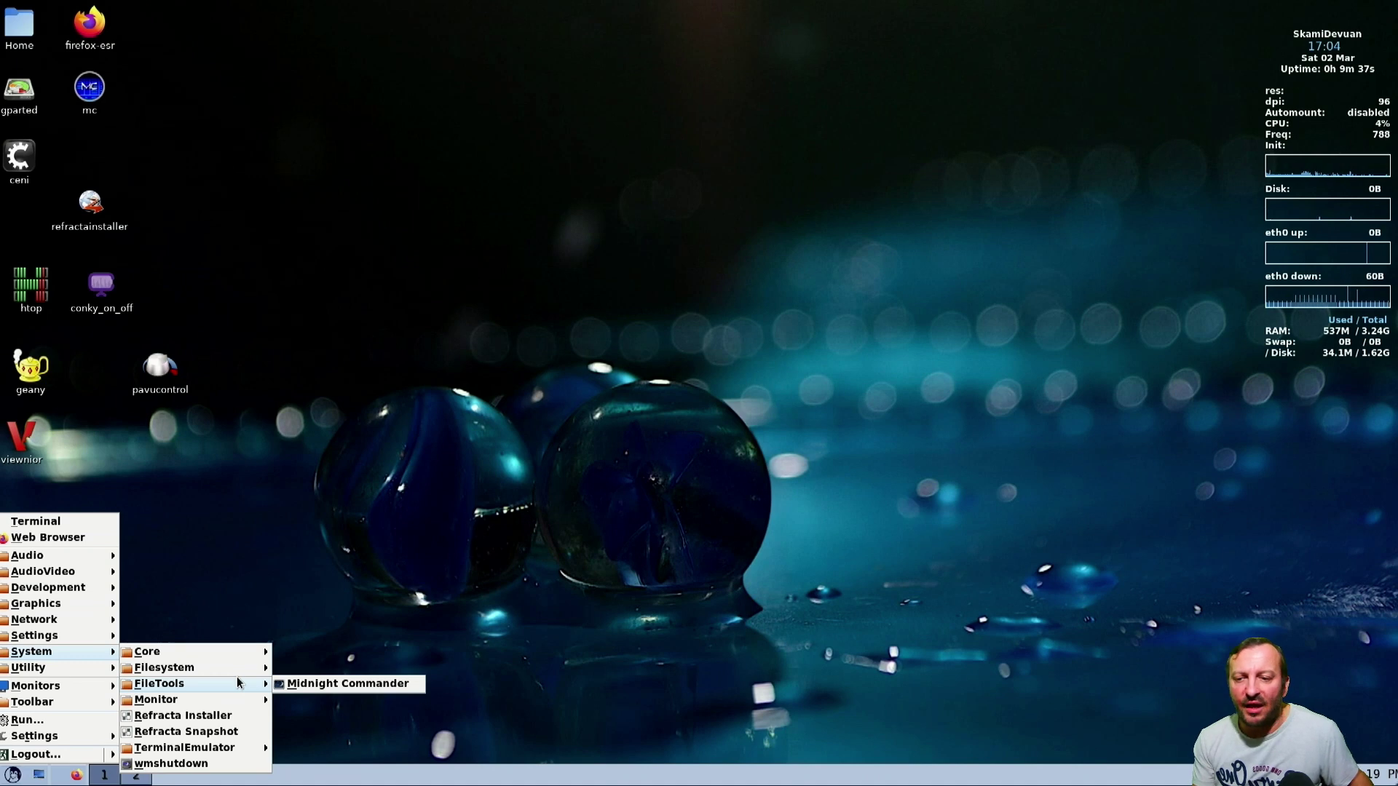
pyautogui.moveTo(252, 702)
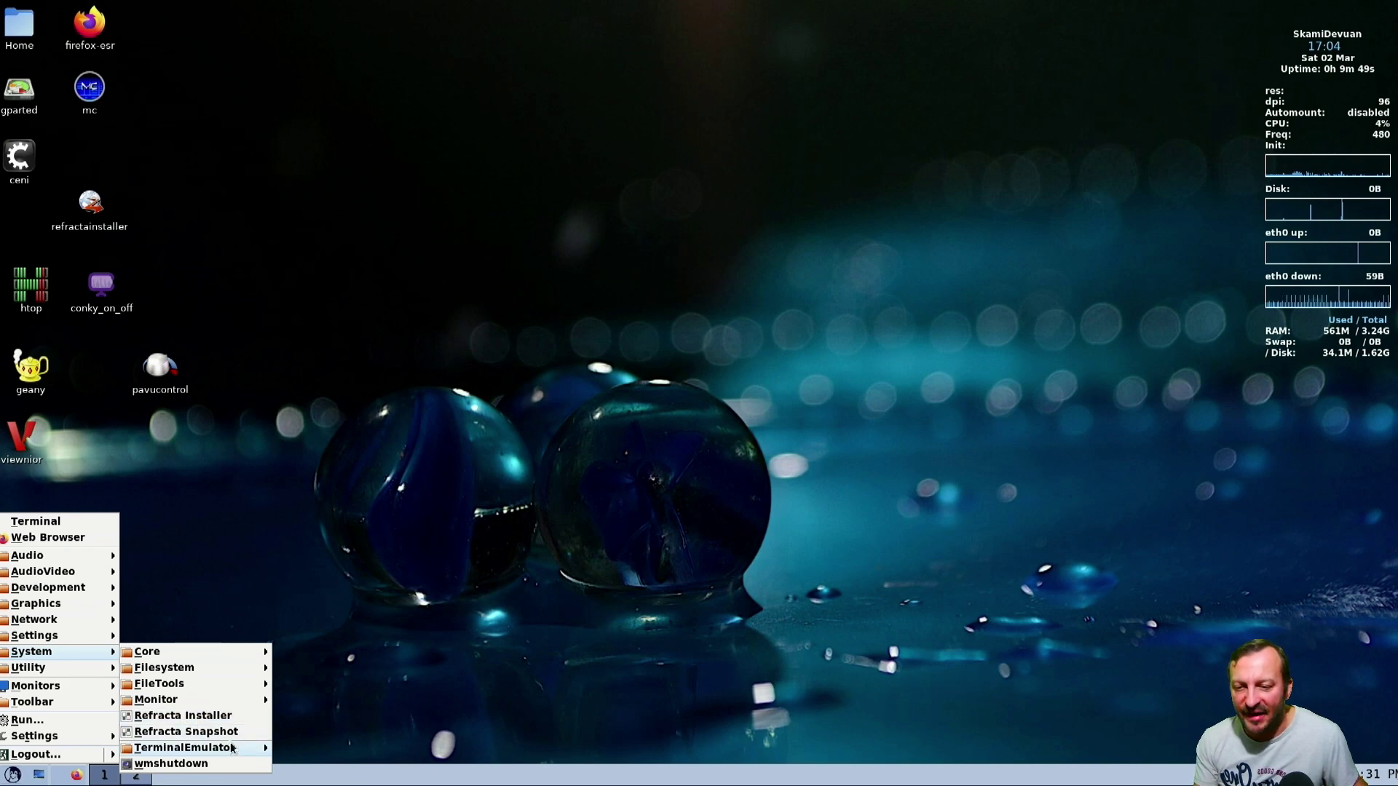
pyautogui.moveTo(224, 752)
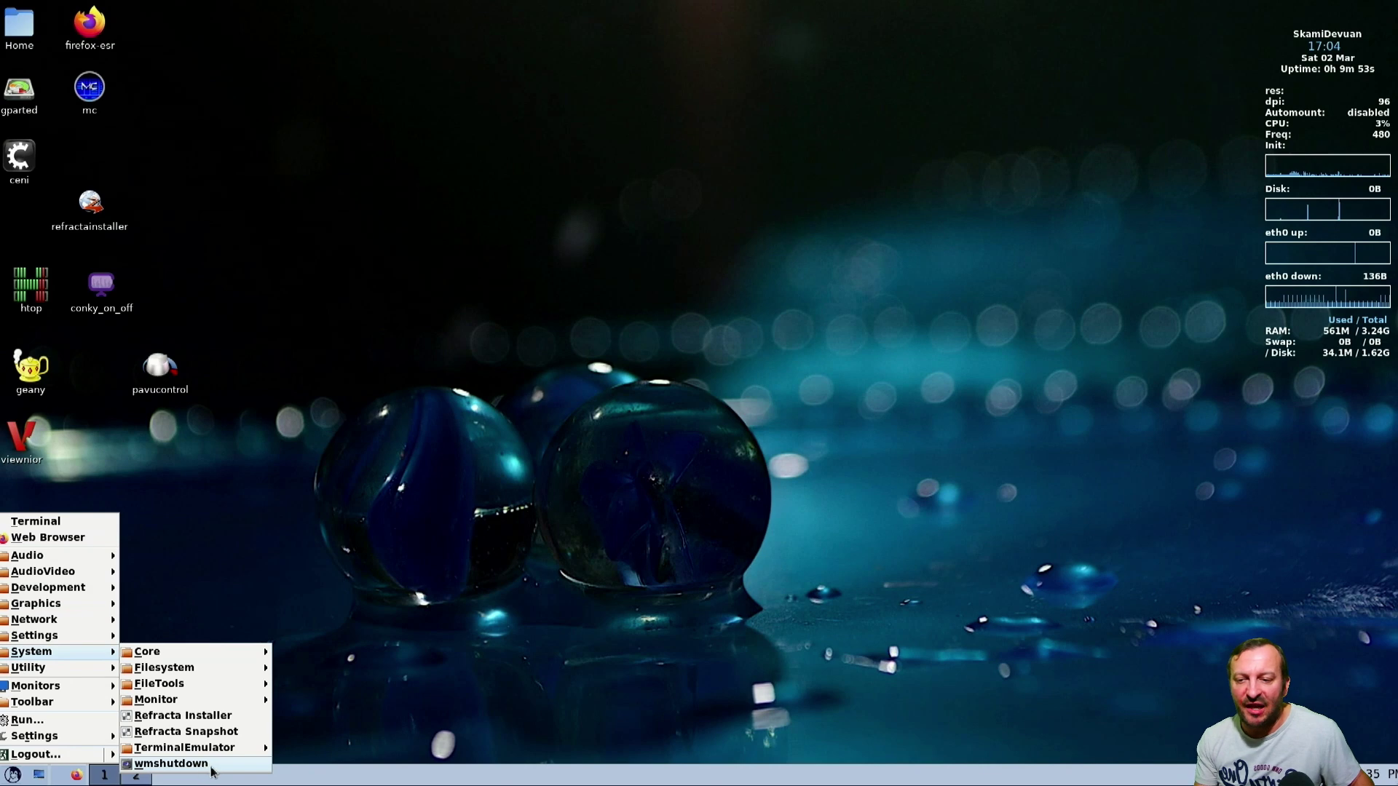
pyautogui.click(798, 648)
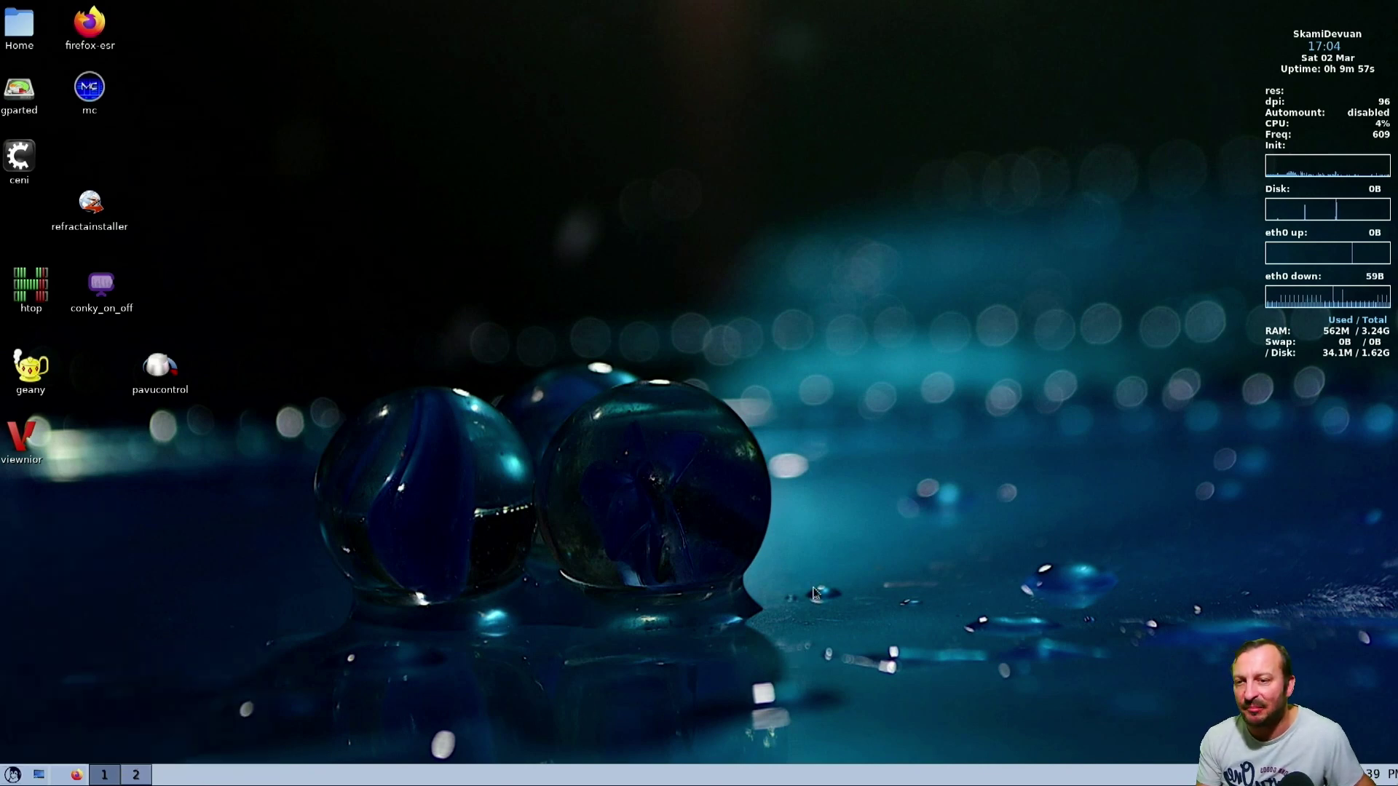
# Log out to restart the IceWM desktop session.
pyautogui.click(13, 773)
pyautogui.click(85, 723)
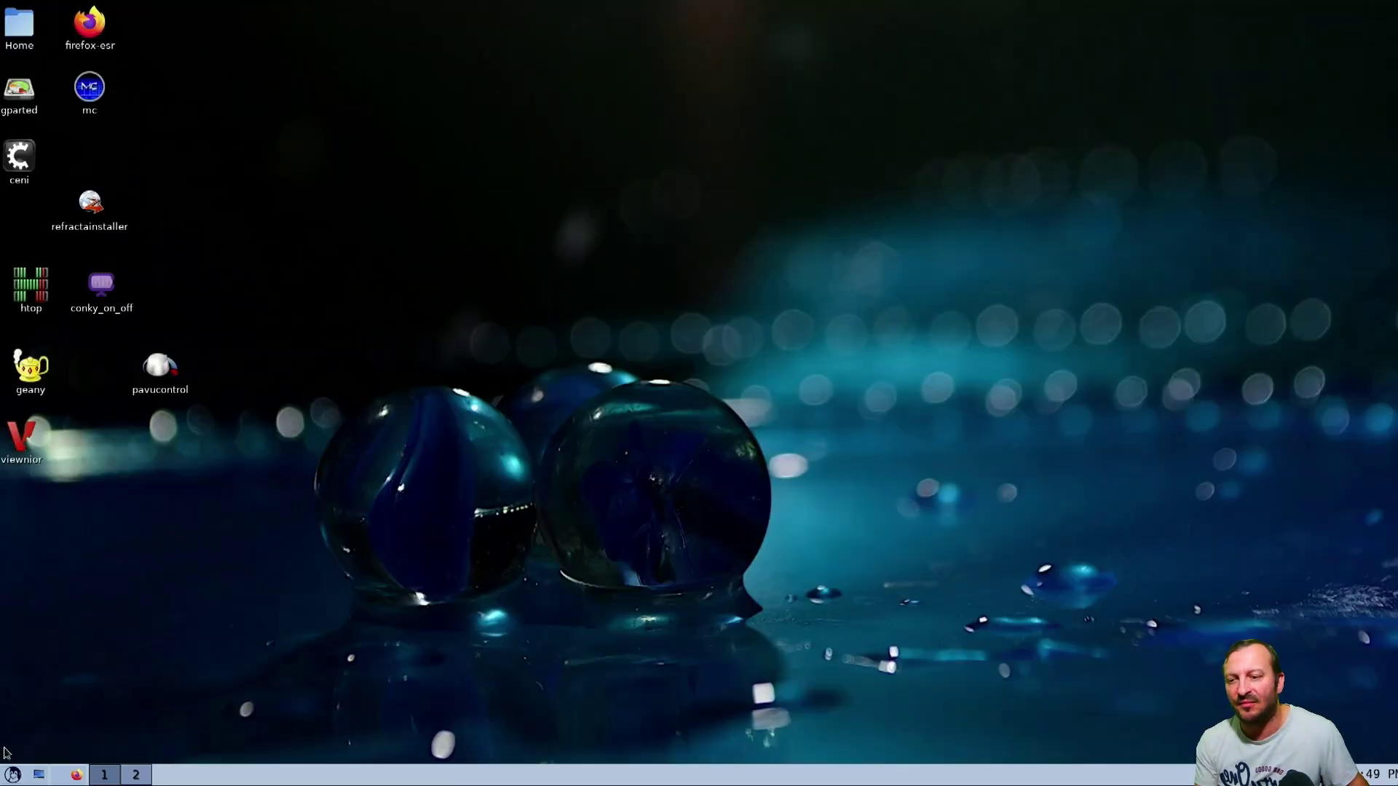
pyautogui.click(9, 775)
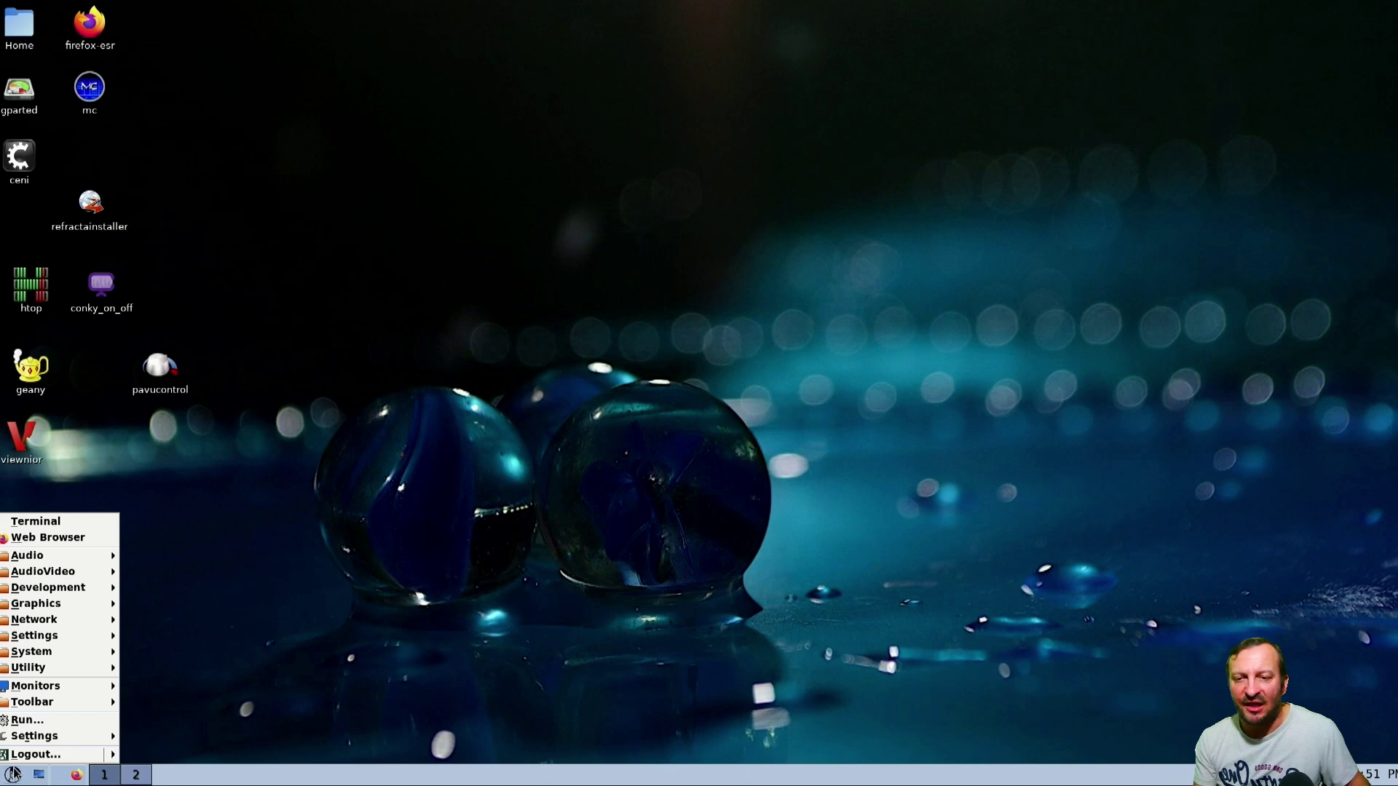
pyautogui.click(431, 521)
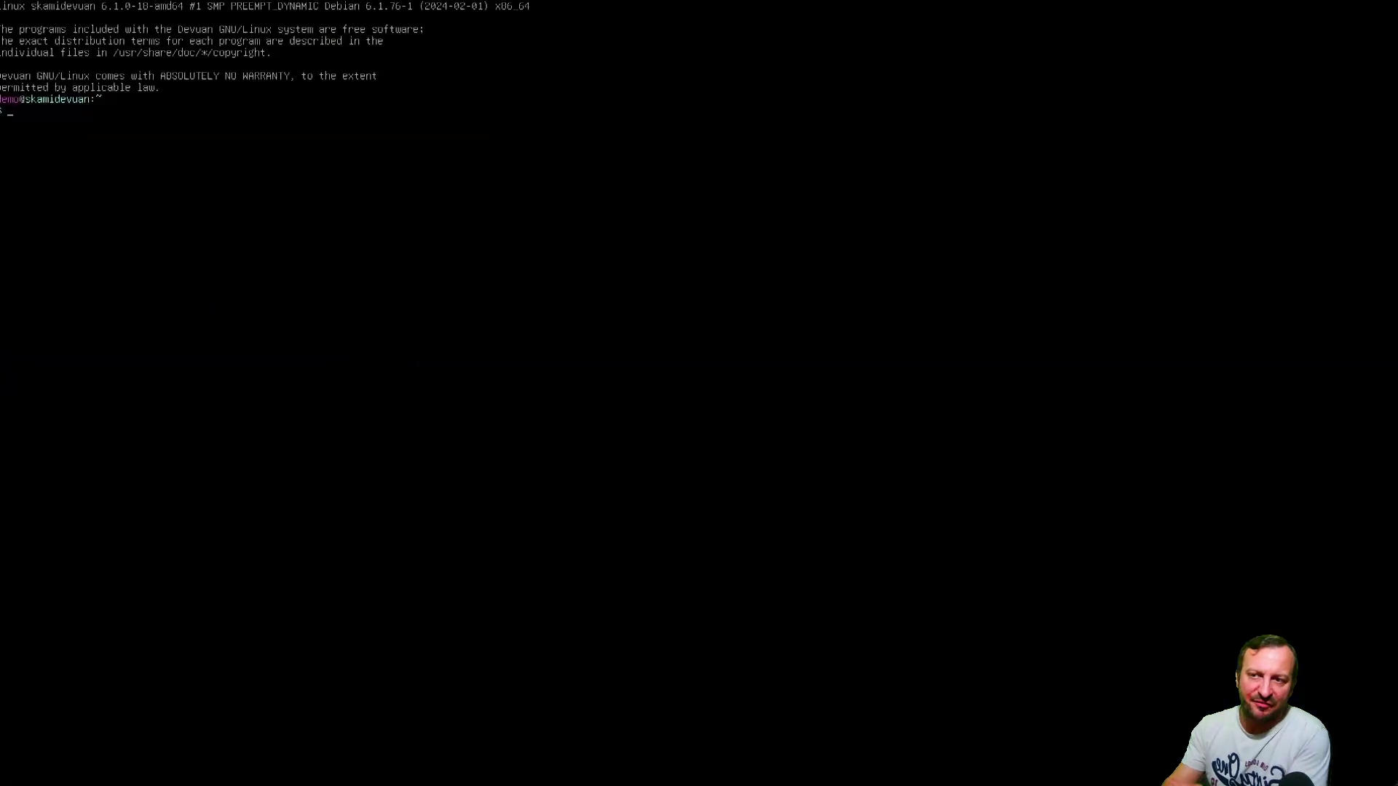
pyautogui.write('rebooo')
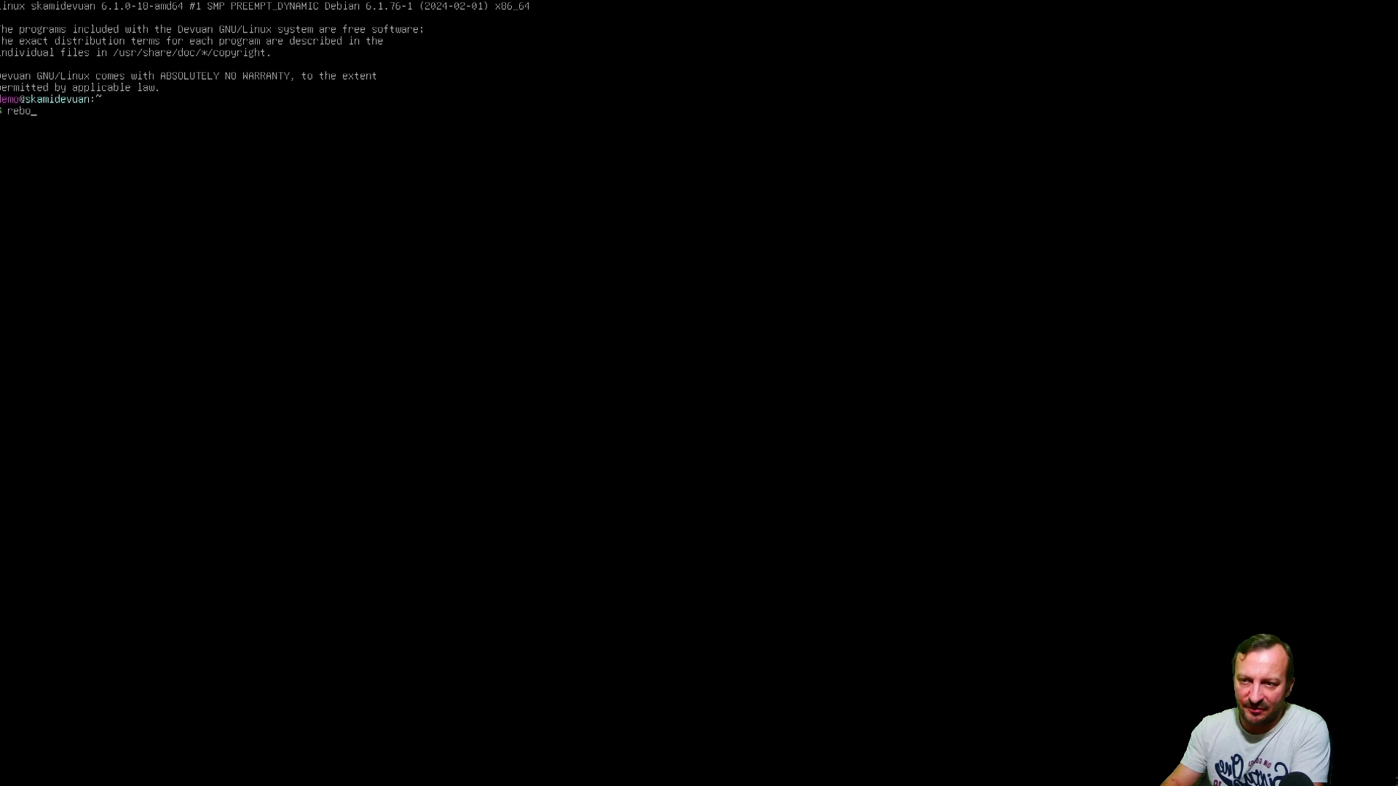
pyautogui.press('BackSpace')
pyautogui.press('BackSpace')
pyautogui.press('BackSpace')
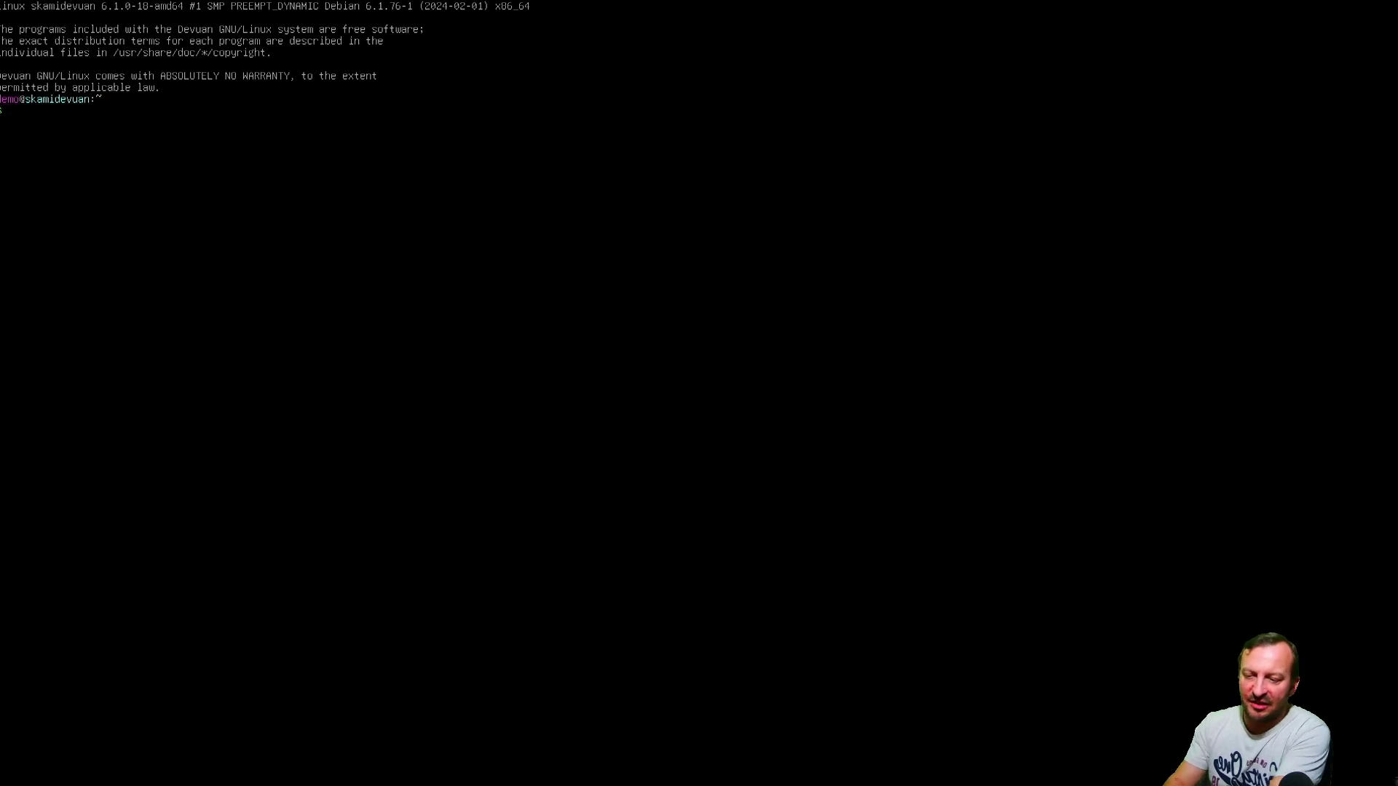
pyautogui.hotkey('ctrl', 'alt', 'F7')
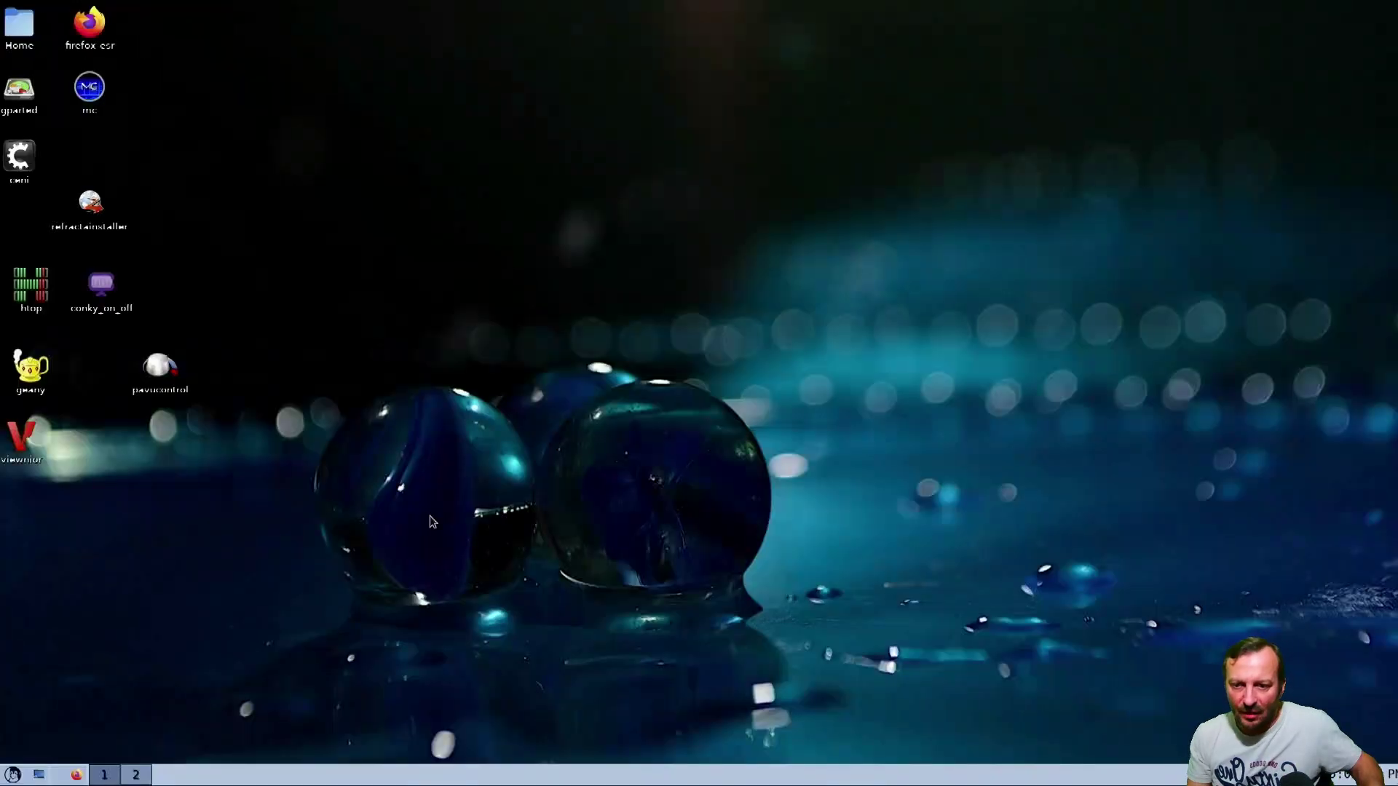
# Start wmshutdown, open its shutdown confirmation from the dock icon and move the dialog to the upper middle of the desktop.
pyautogui.click(13, 775)
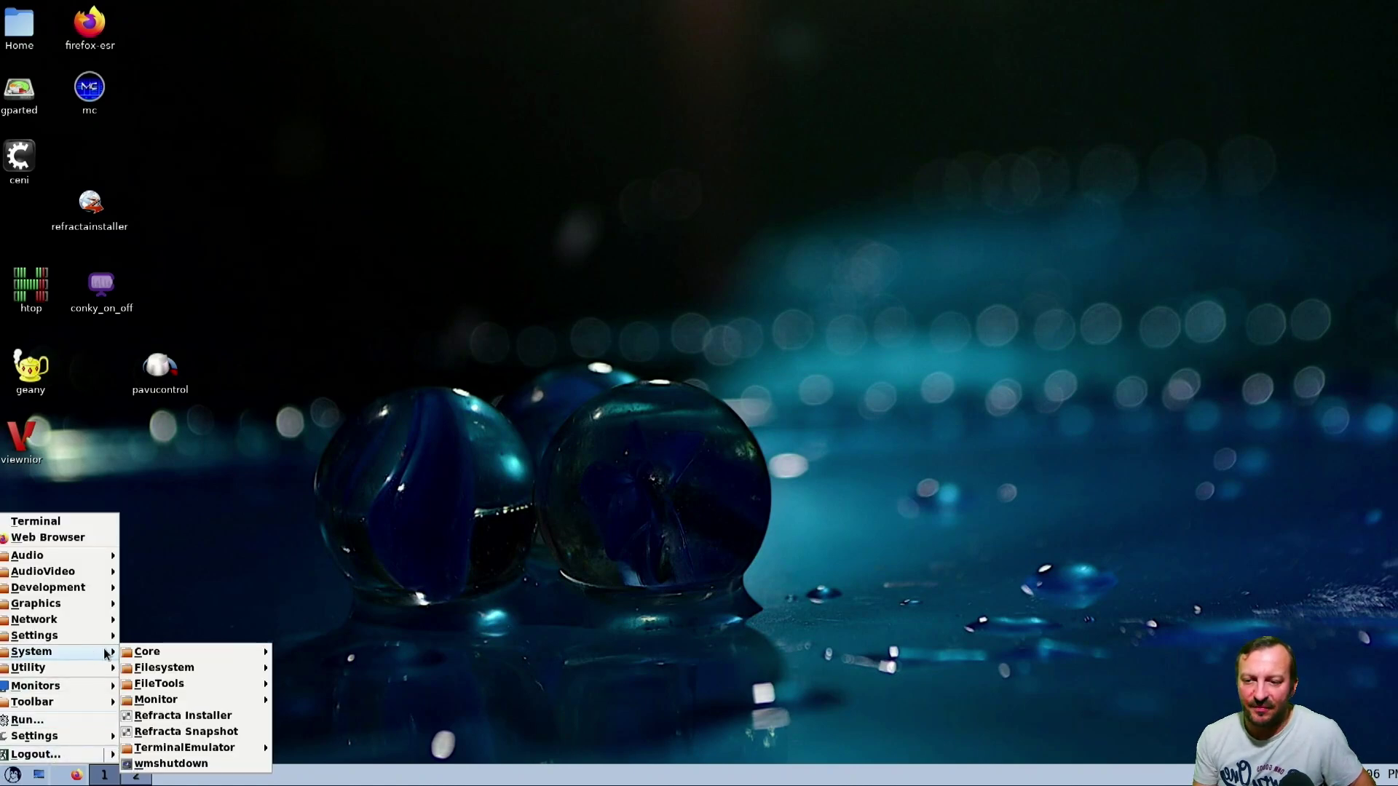
pyautogui.click(248, 763)
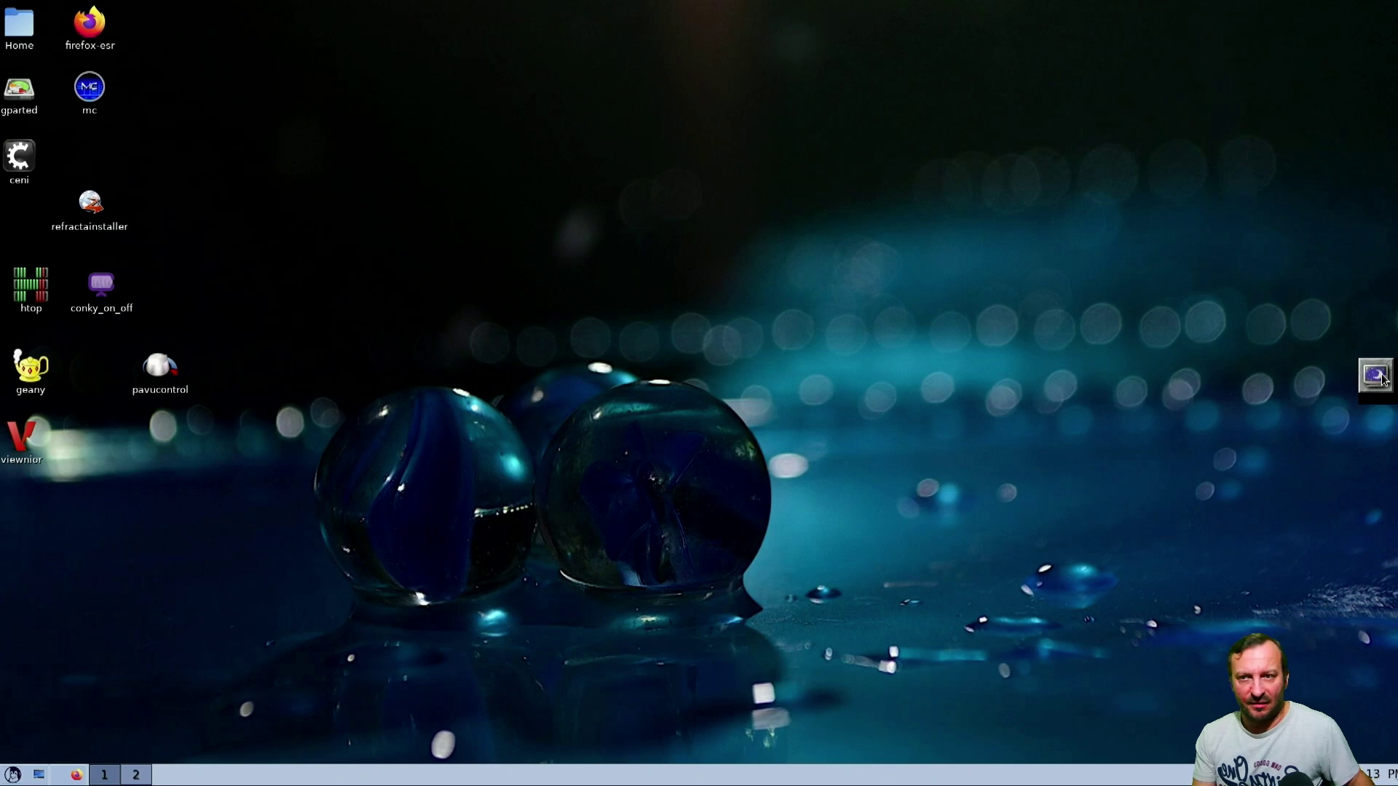
pyautogui.click(1382, 379)
pyautogui.moveTo(97, 12); pyautogui.dragTo(695, 243)
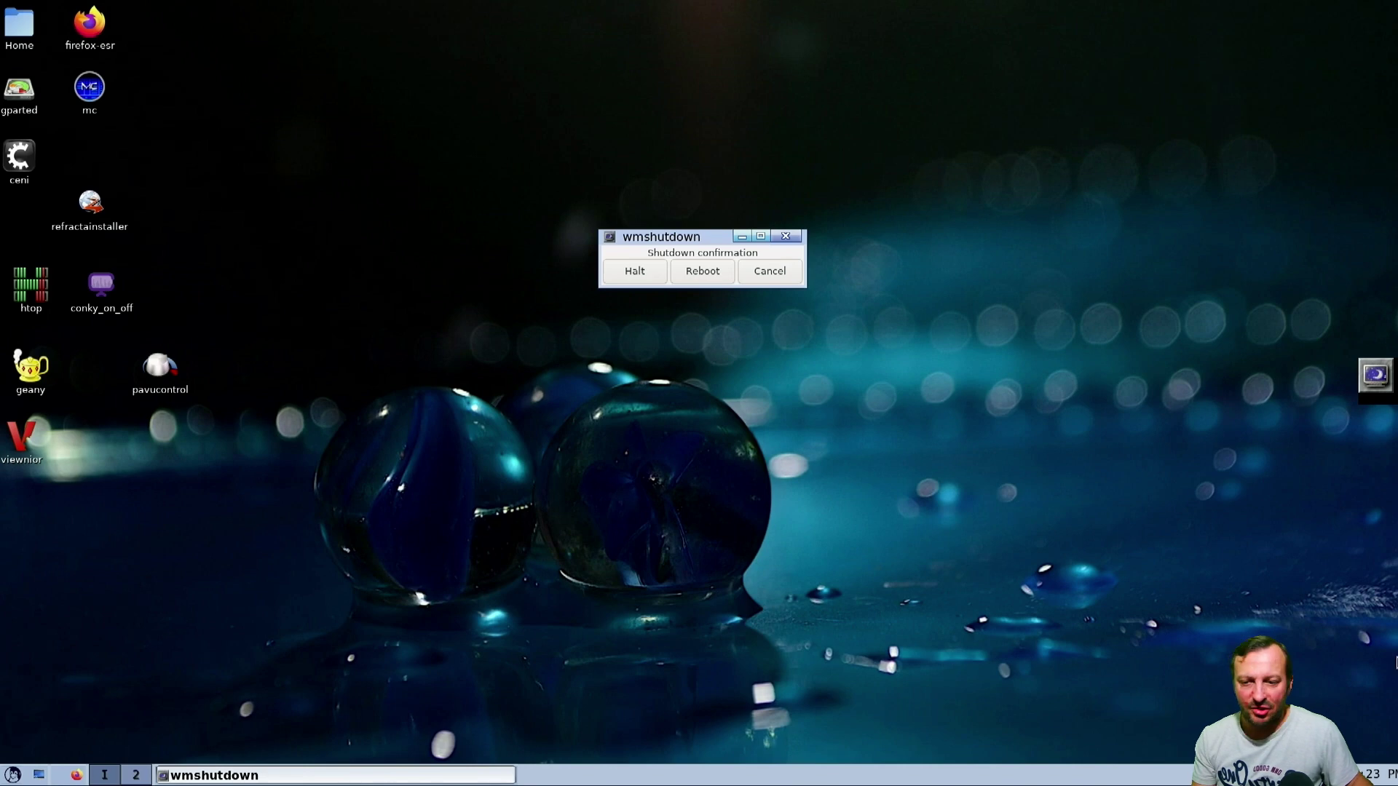
# Select Ice7 as the IceWM theme.
pyautogui.click(13, 774)
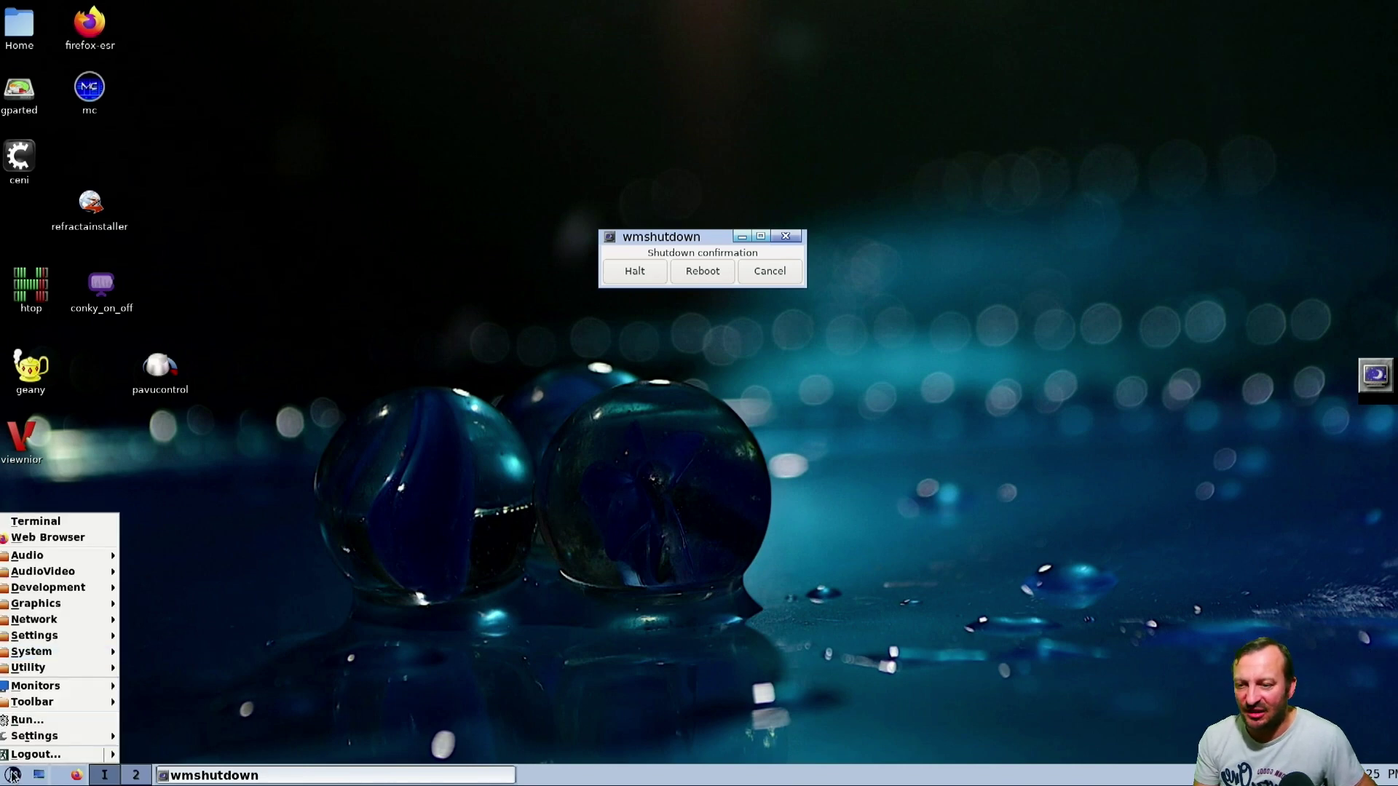
pyautogui.moveTo(94, 737)
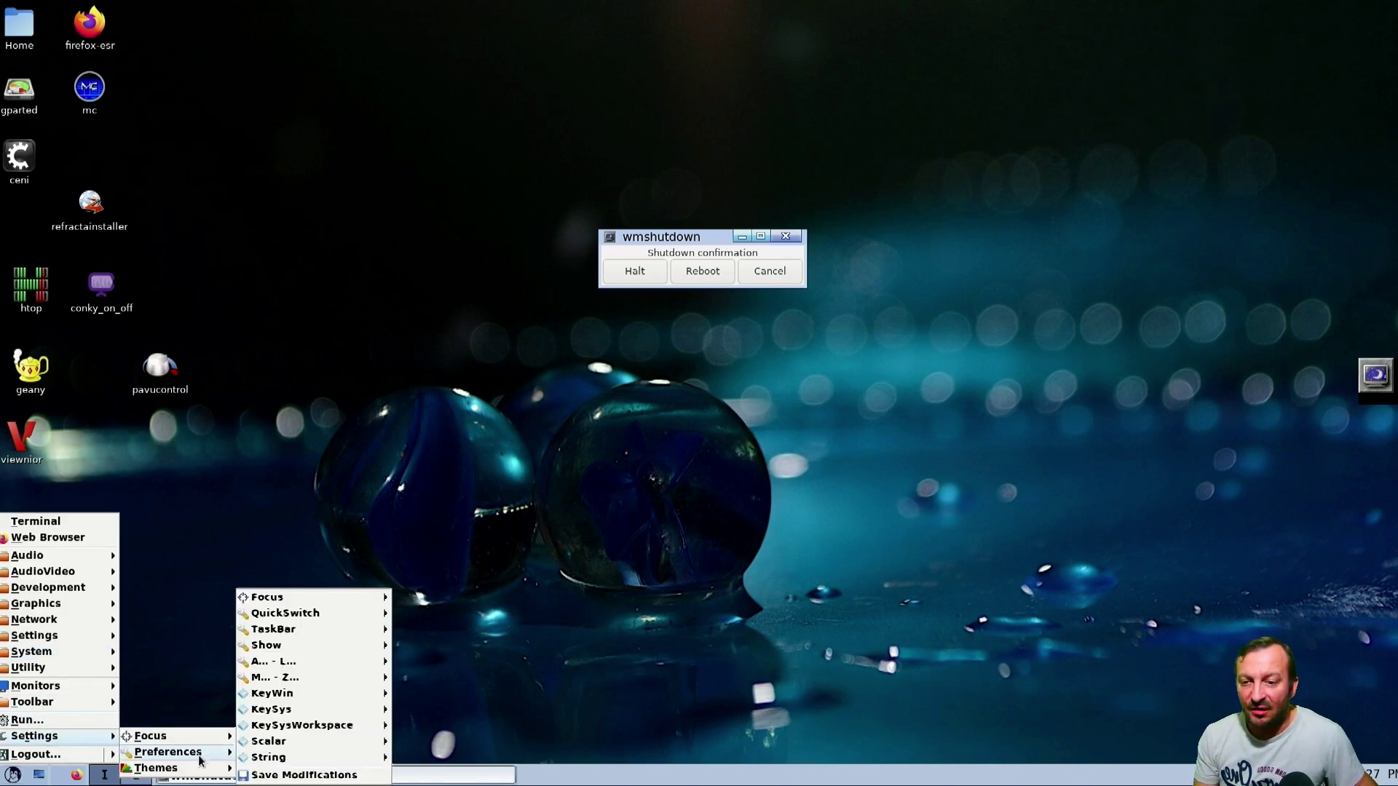
pyautogui.moveTo(174, 768)
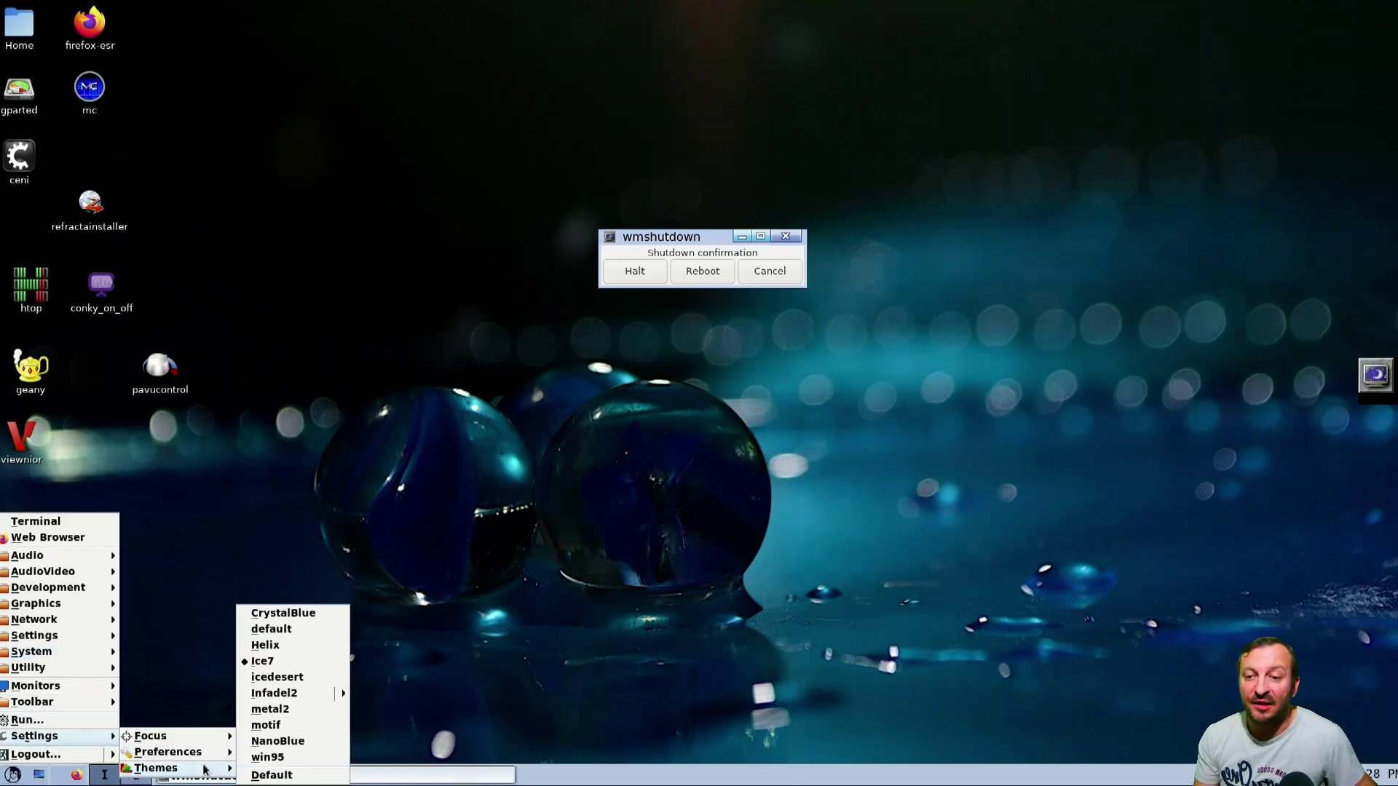
pyautogui.click(298, 661)
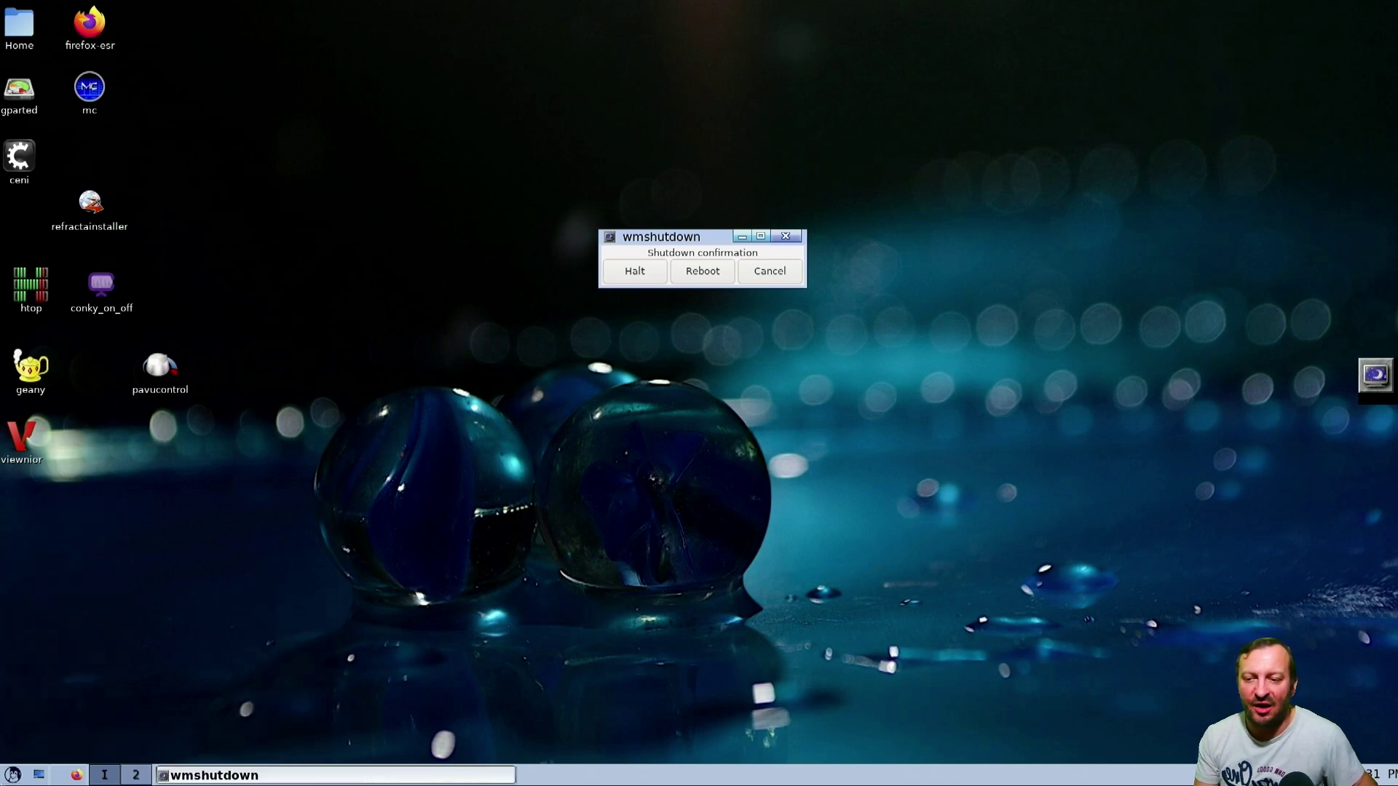
pyautogui.hotkey('ctrl', 'Escape')
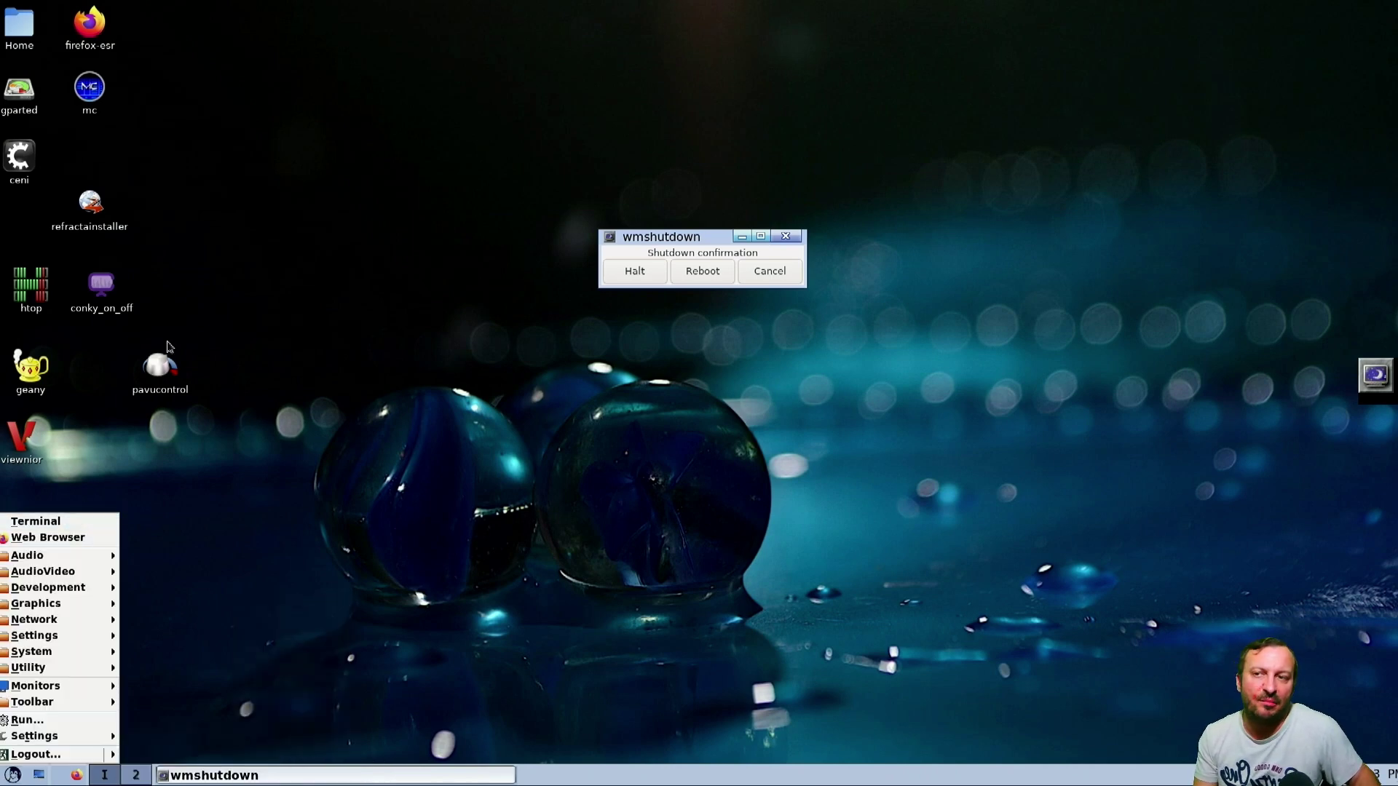
pyautogui.press('Escape')
# Browse the home folder and its Letöltések folder, go up to the root directory and close the file manager.
pyautogui.doubleClick(19, 24)
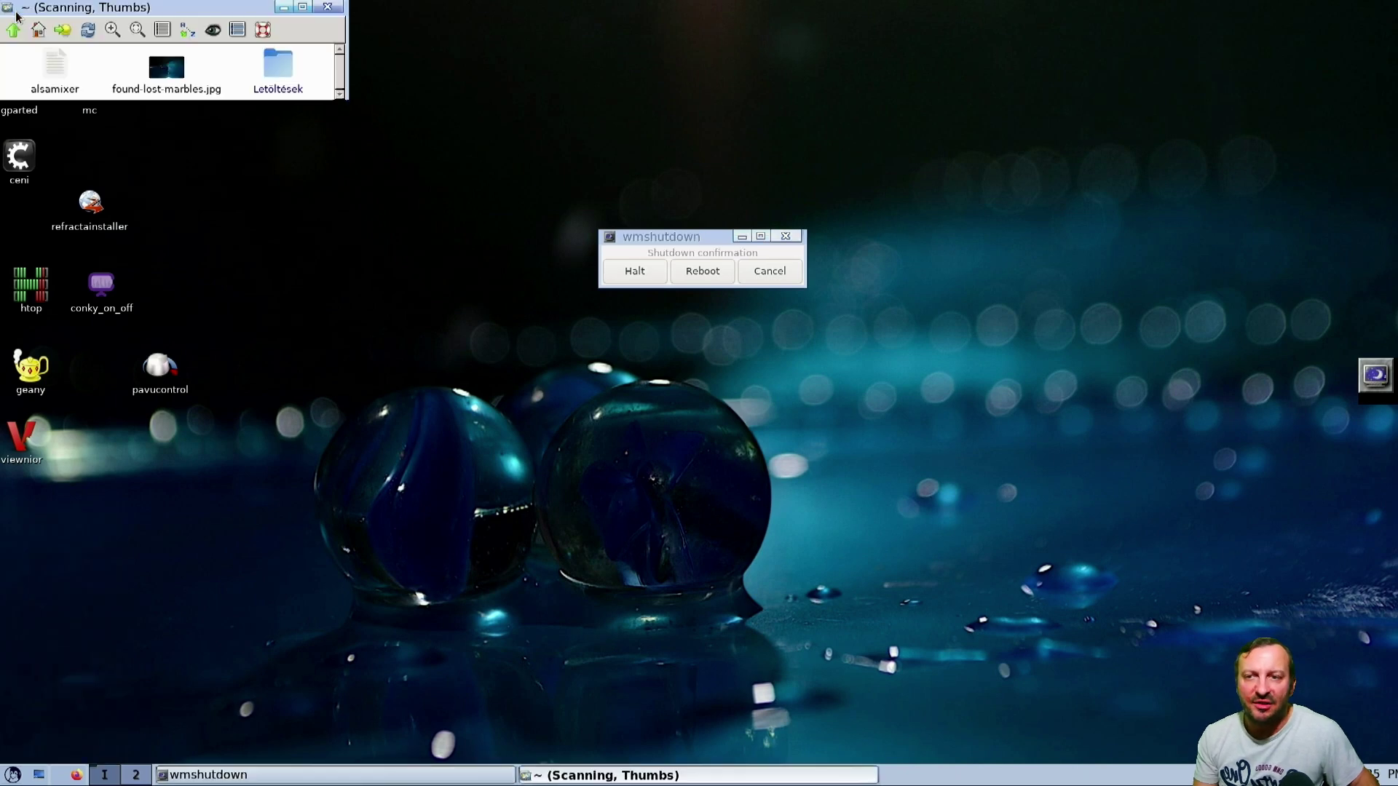
pyautogui.doubleClick(267, 65)
pyautogui.moveTo(192, 8); pyautogui.dragTo(808, 471)
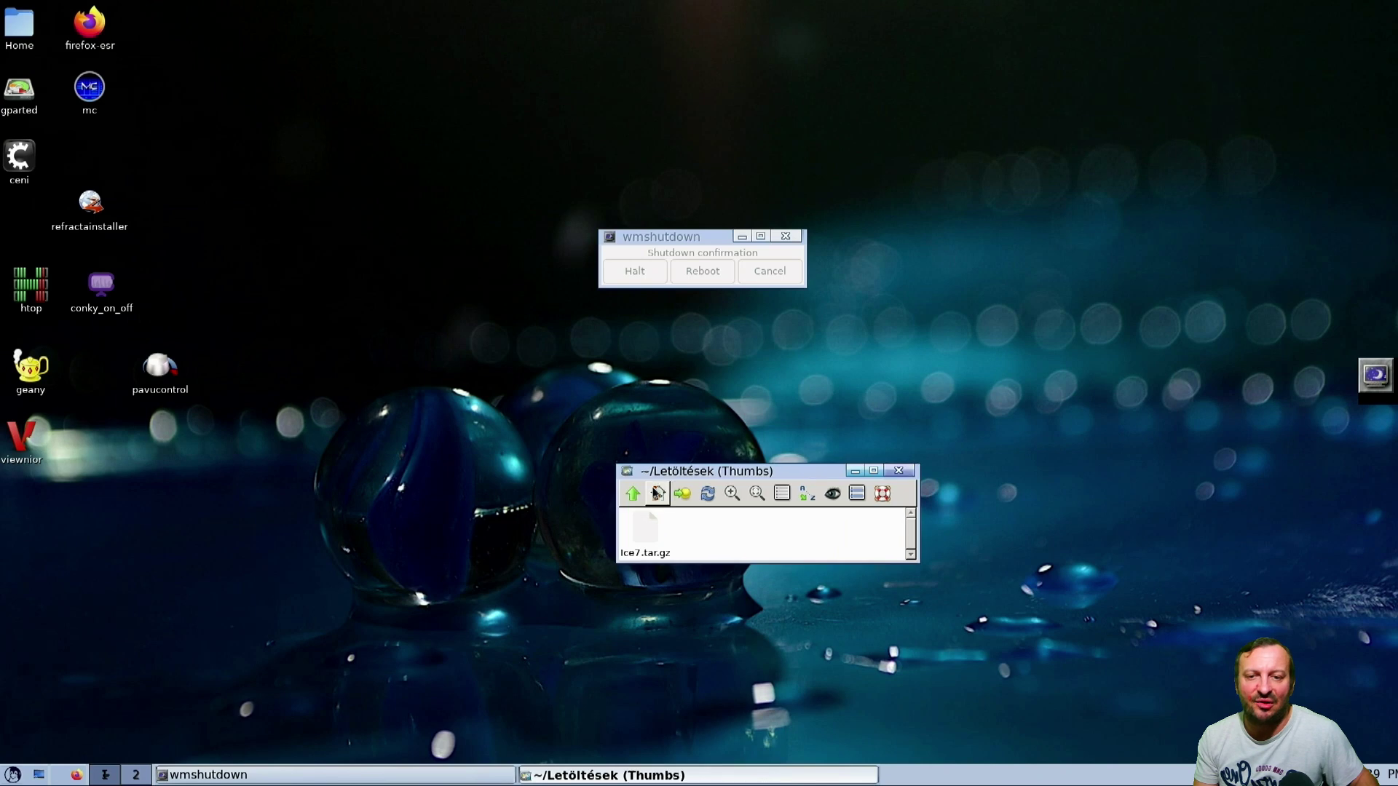
pyautogui.click(637, 496)
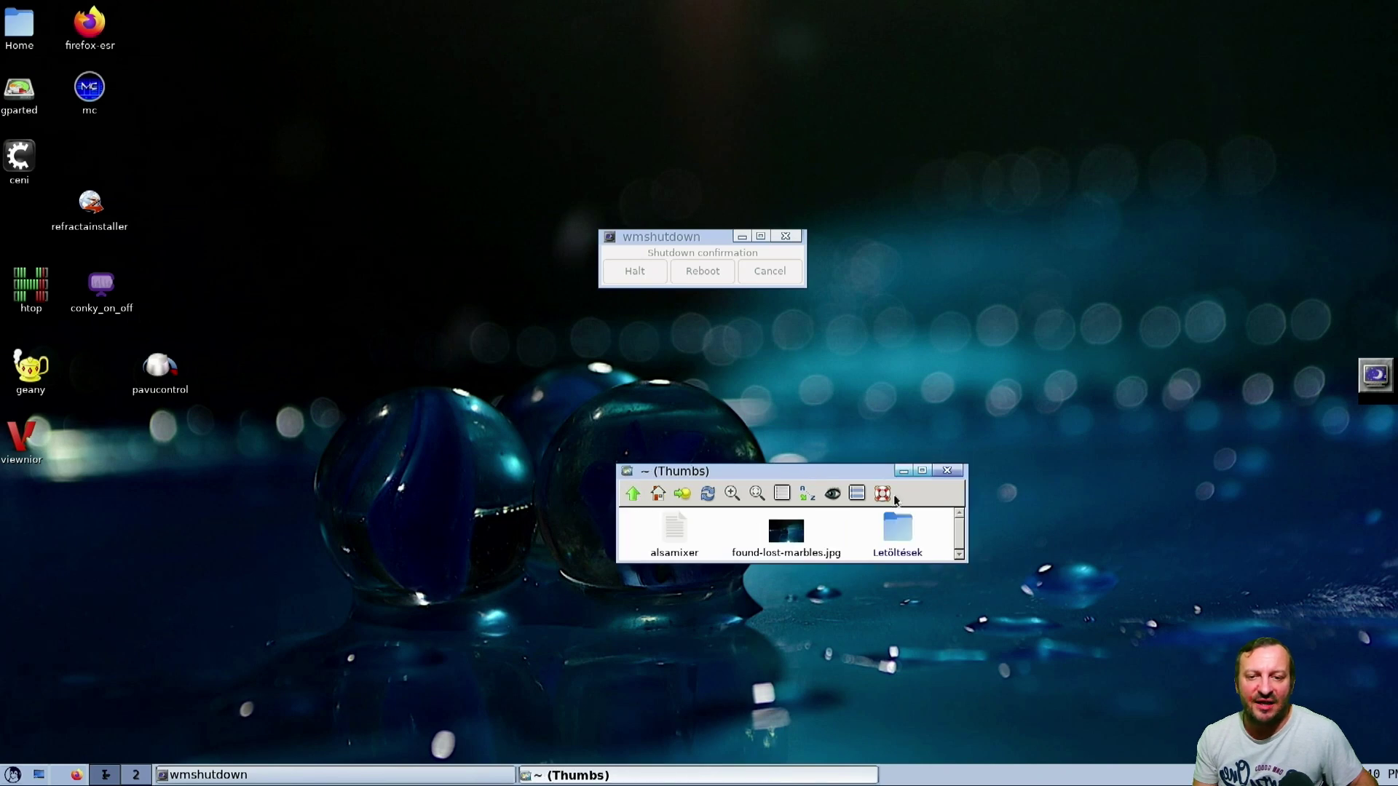
pyautogui.click(634, 498)
pyautogui.click(633, 496)
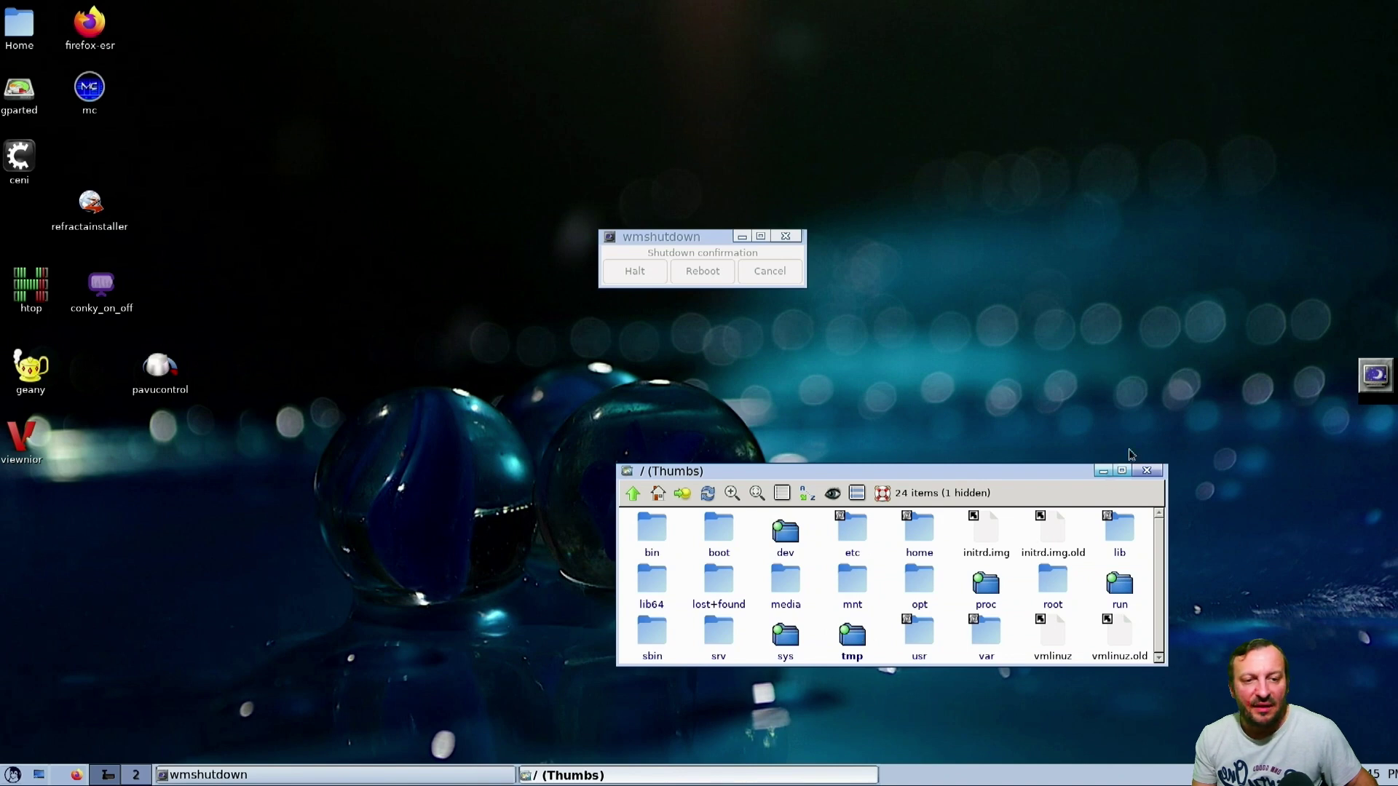
pyautogui.click(1144, 469)
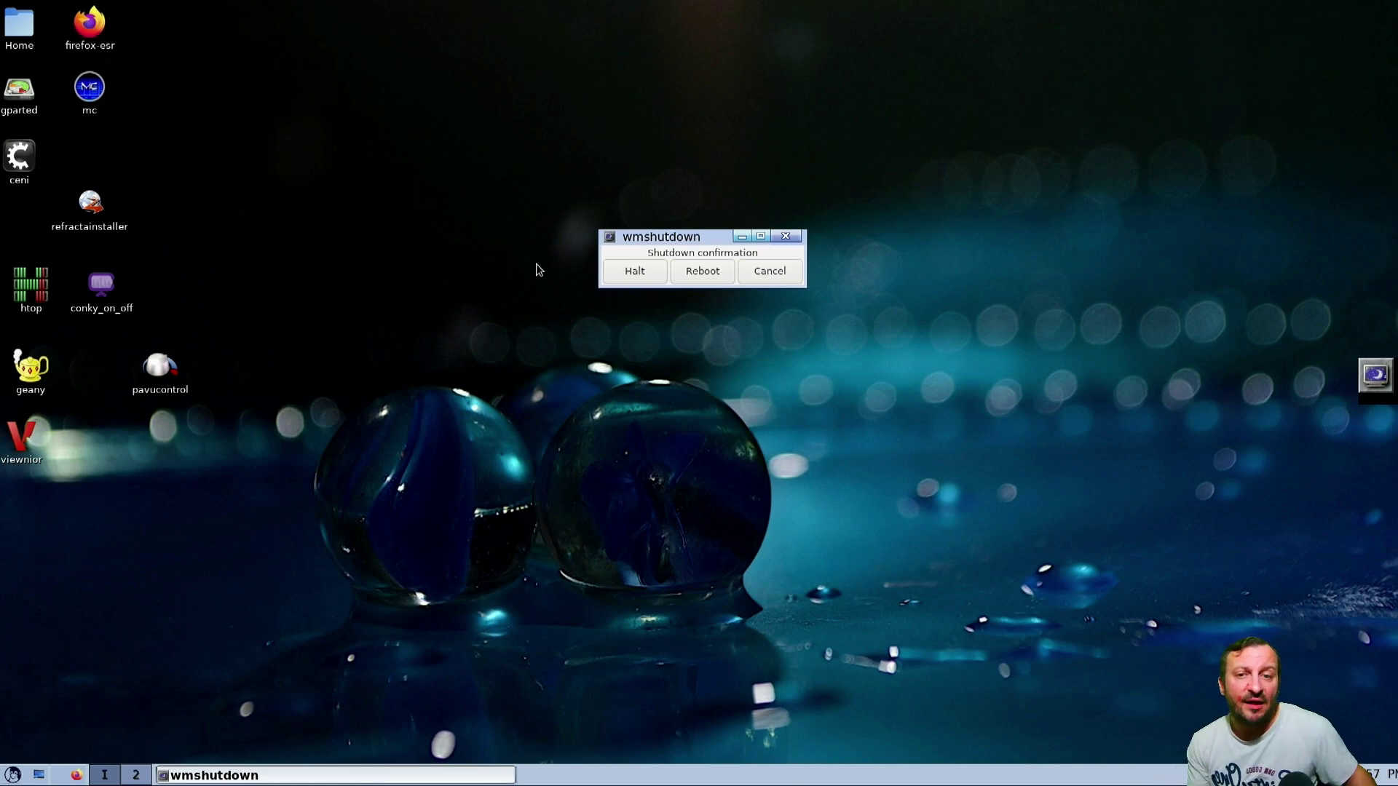
# Halt the computer through the wmshutdown confirmation.
pyautogui.click(623, 271)
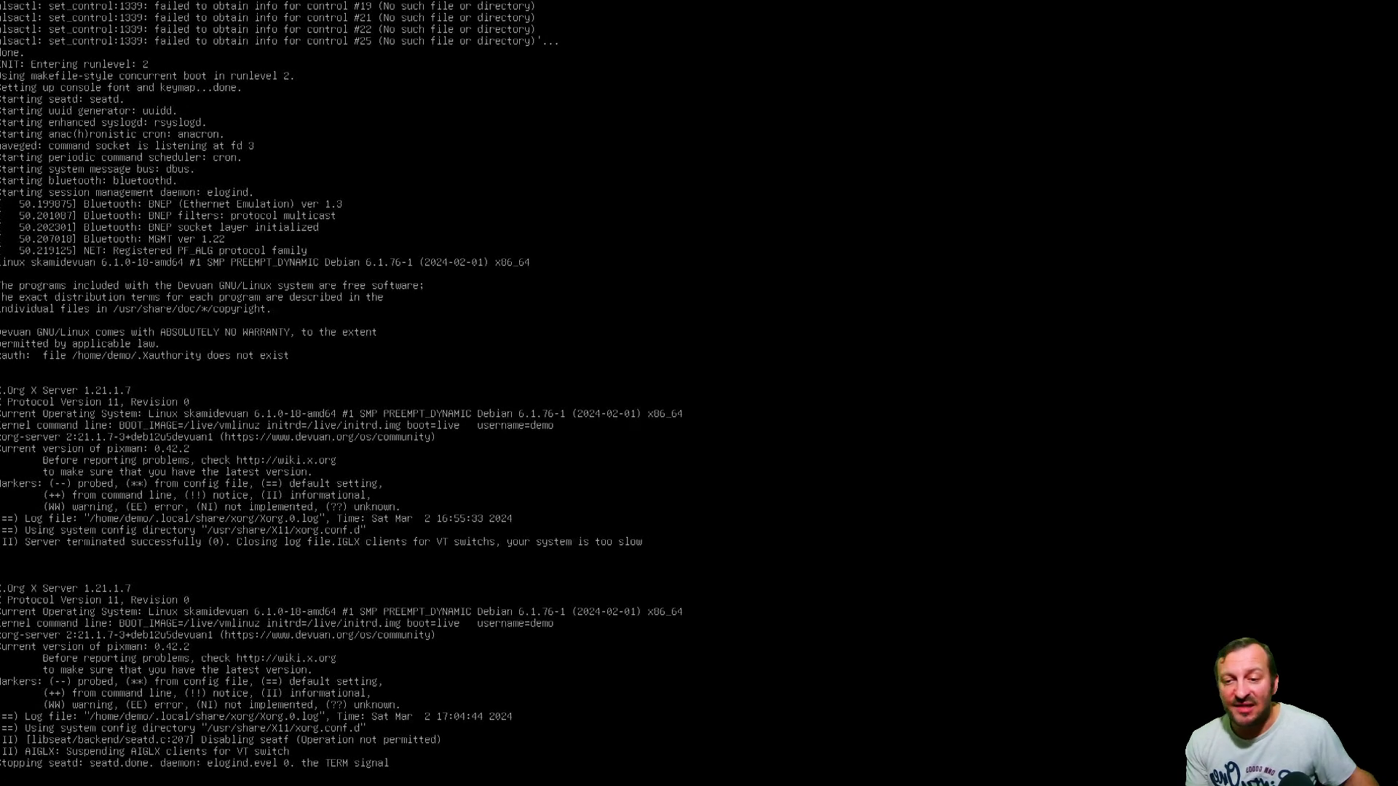